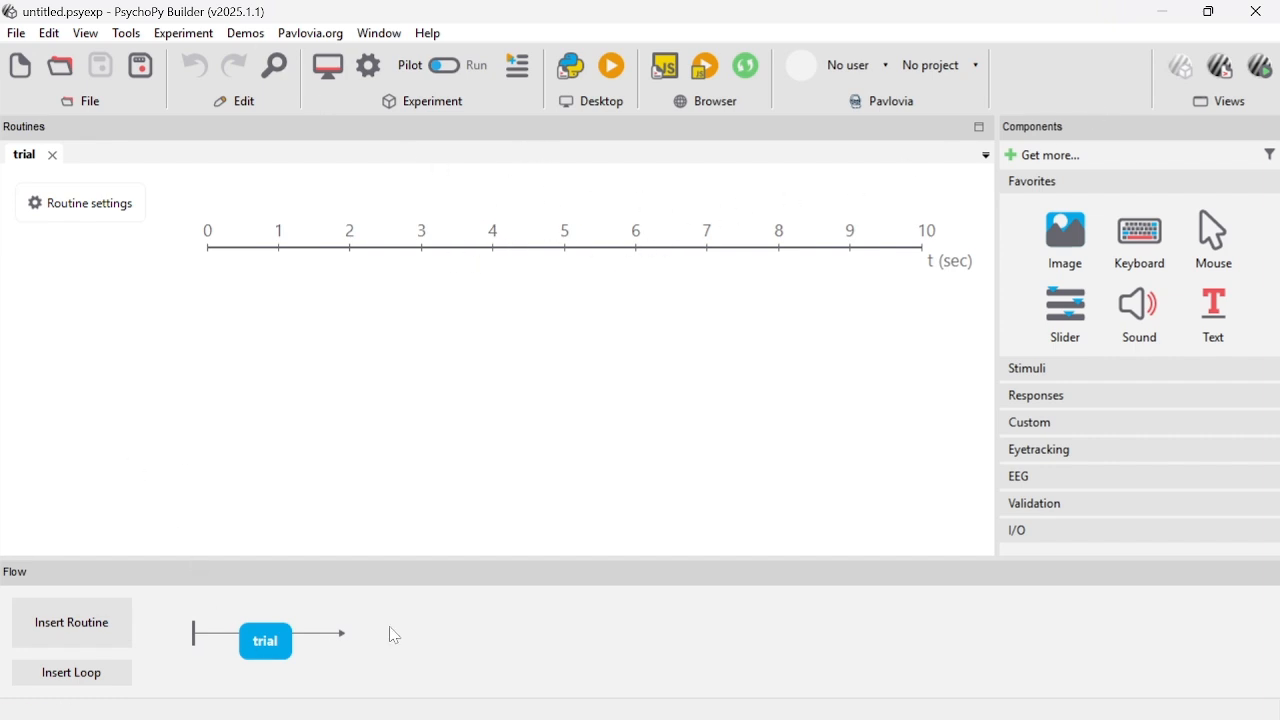
- Switch to File Explorer and examine the stimulus spreadsheets, images, movies and sounds in the Eksperimen hana folder
key("alt+Tab")
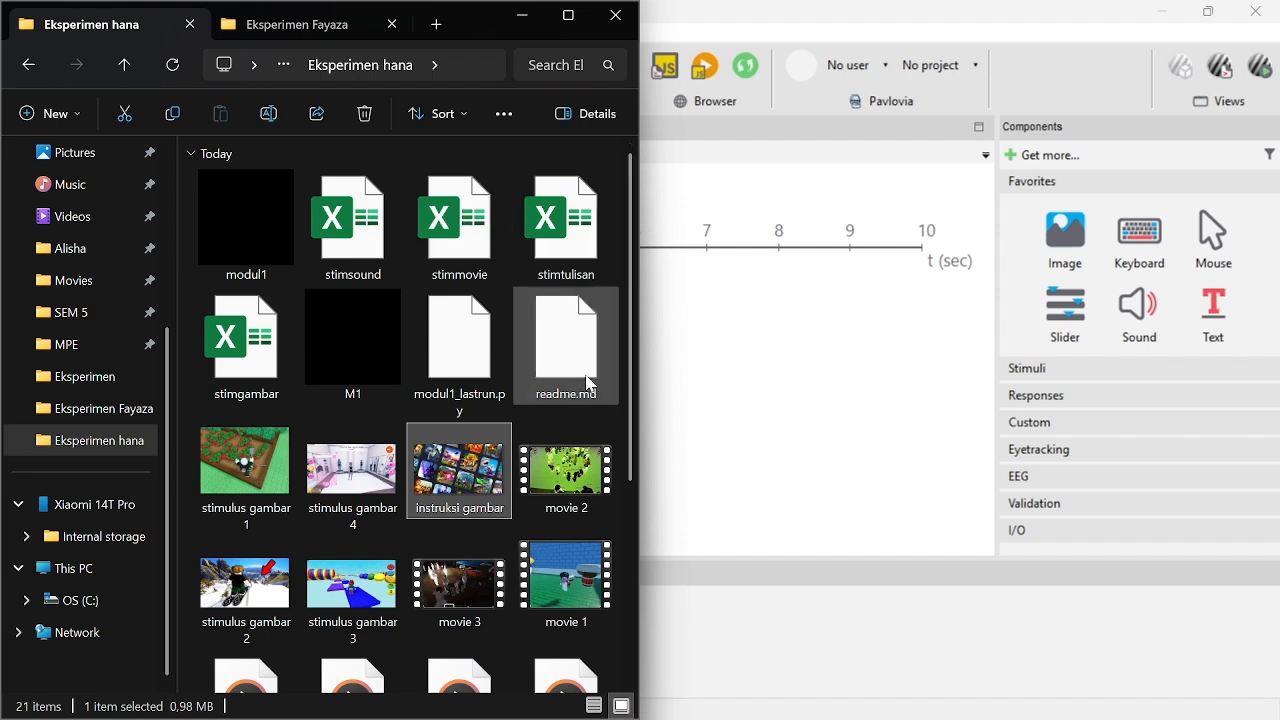
scroll(586, 374, "down", 2)
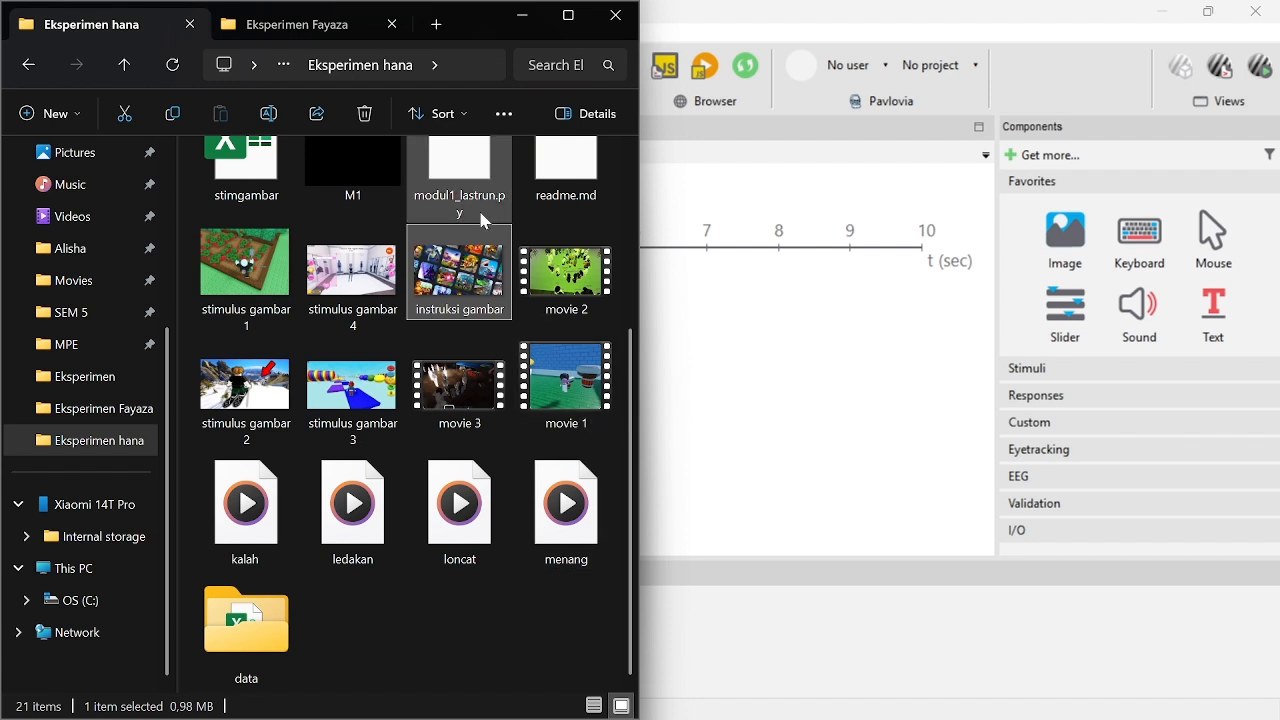
scroll(500, 270, "up", 2)
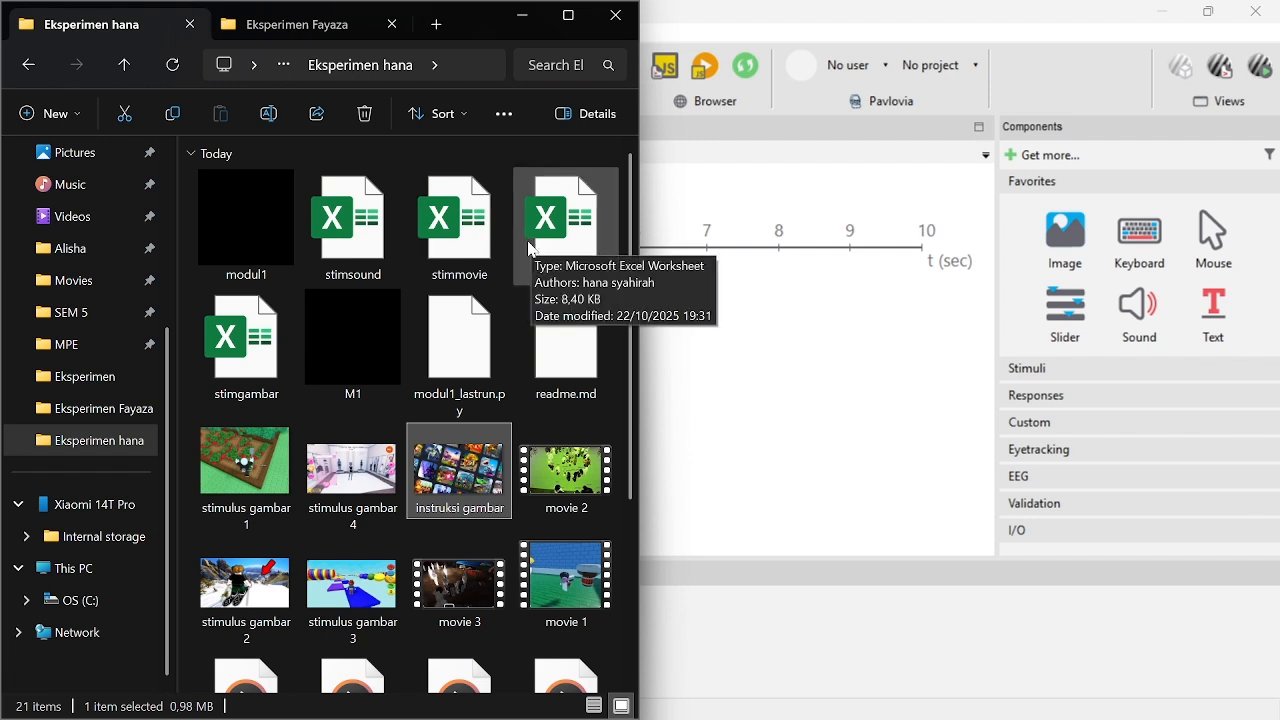
scroll(555, 483, "down", 2)
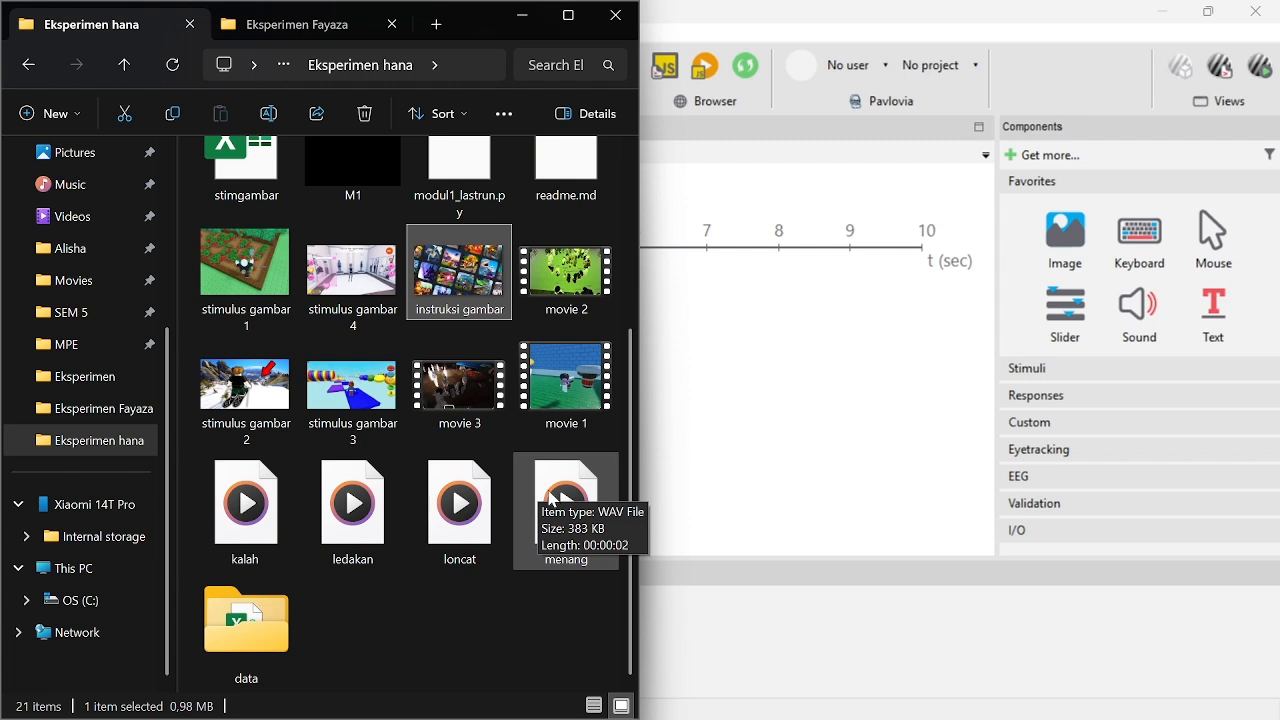
scroll(500, 368, "up", 2)
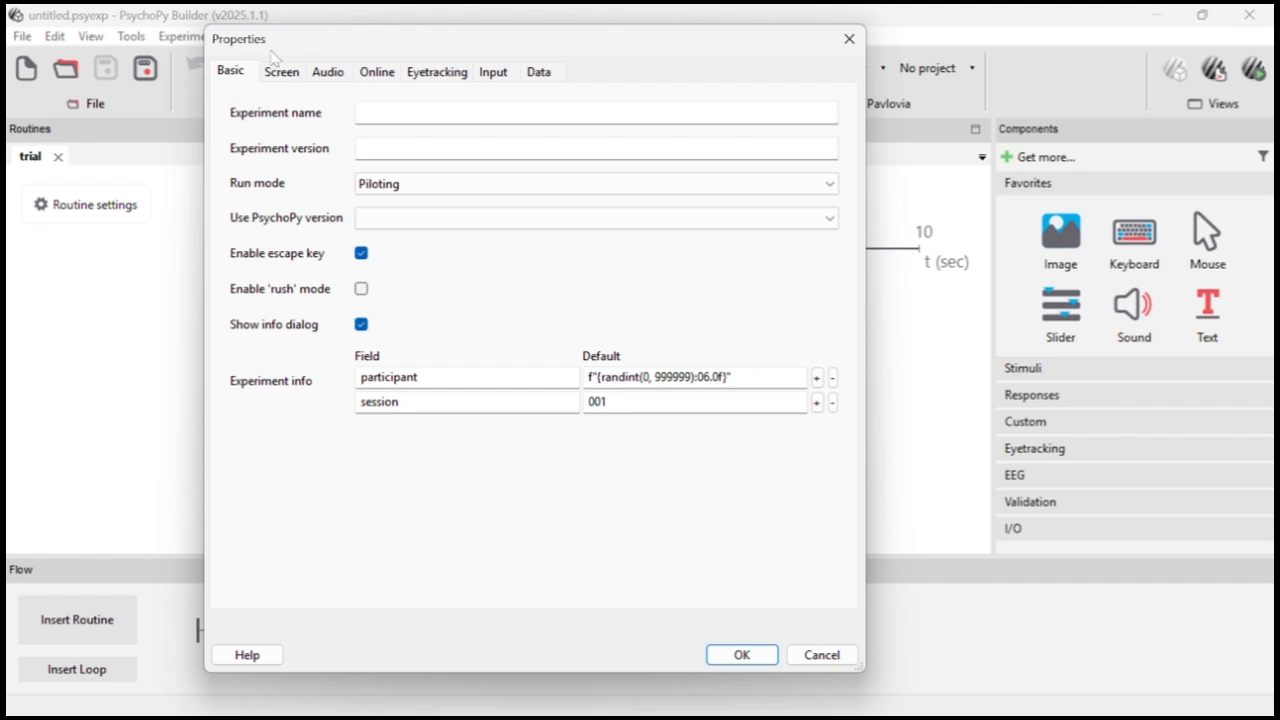
- Set the experiment window's background color to the preset pink in PsychoPy RGB
left_click(284, 72)
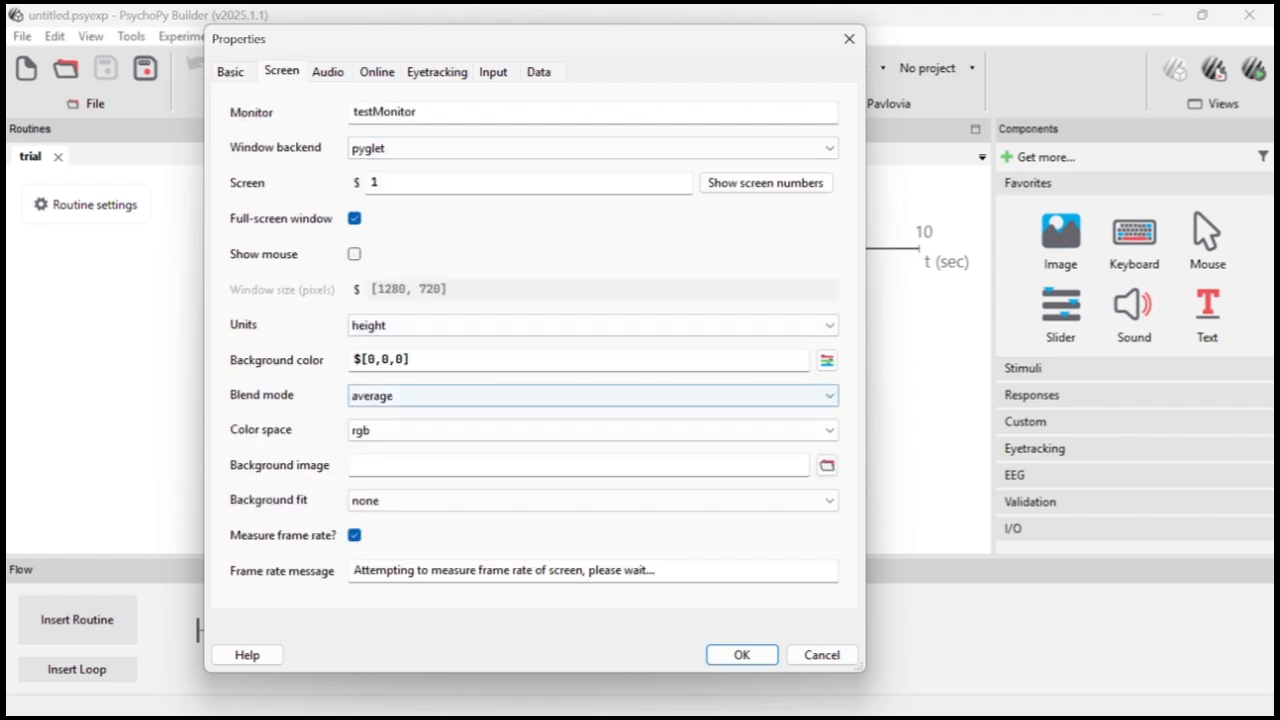
left_click(832, 364)
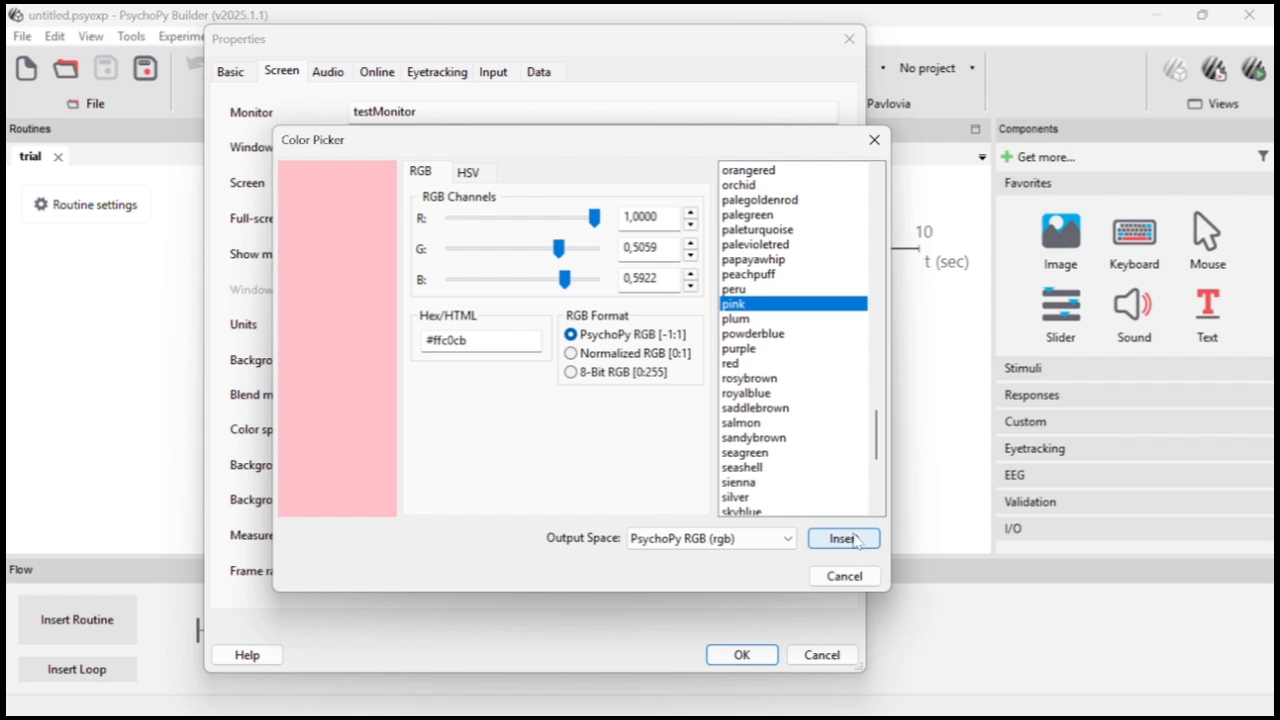
left_click(855, 540)
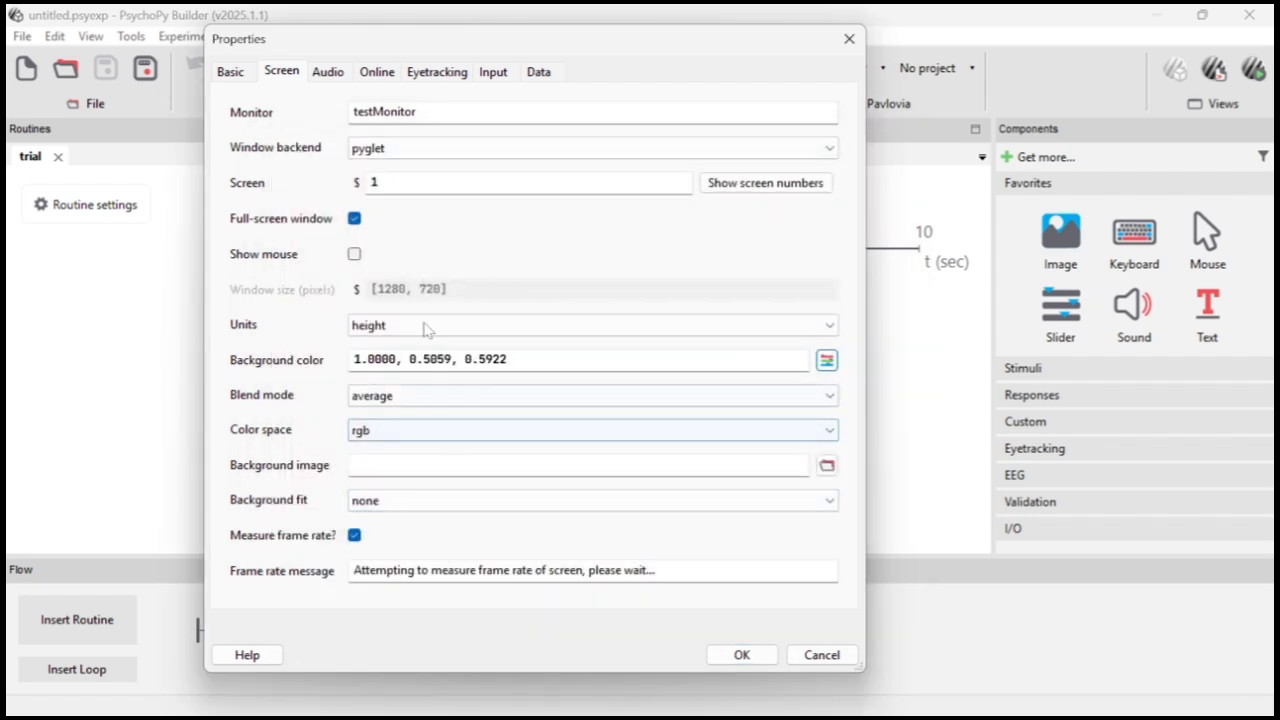
- Review the audio, online, eyetracking, data and basic experiment settings, and apply the experiment properties
left_click(331, 74)
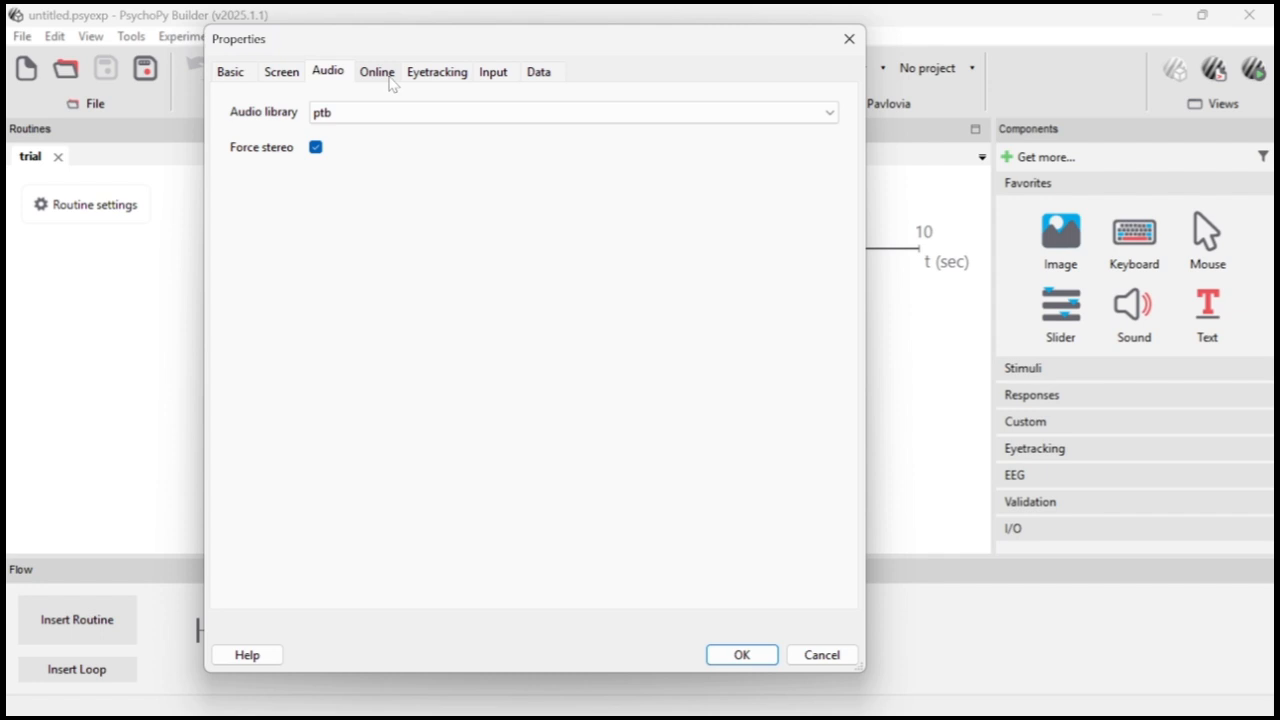
left_click(390, 78)
left_click(428, 74)
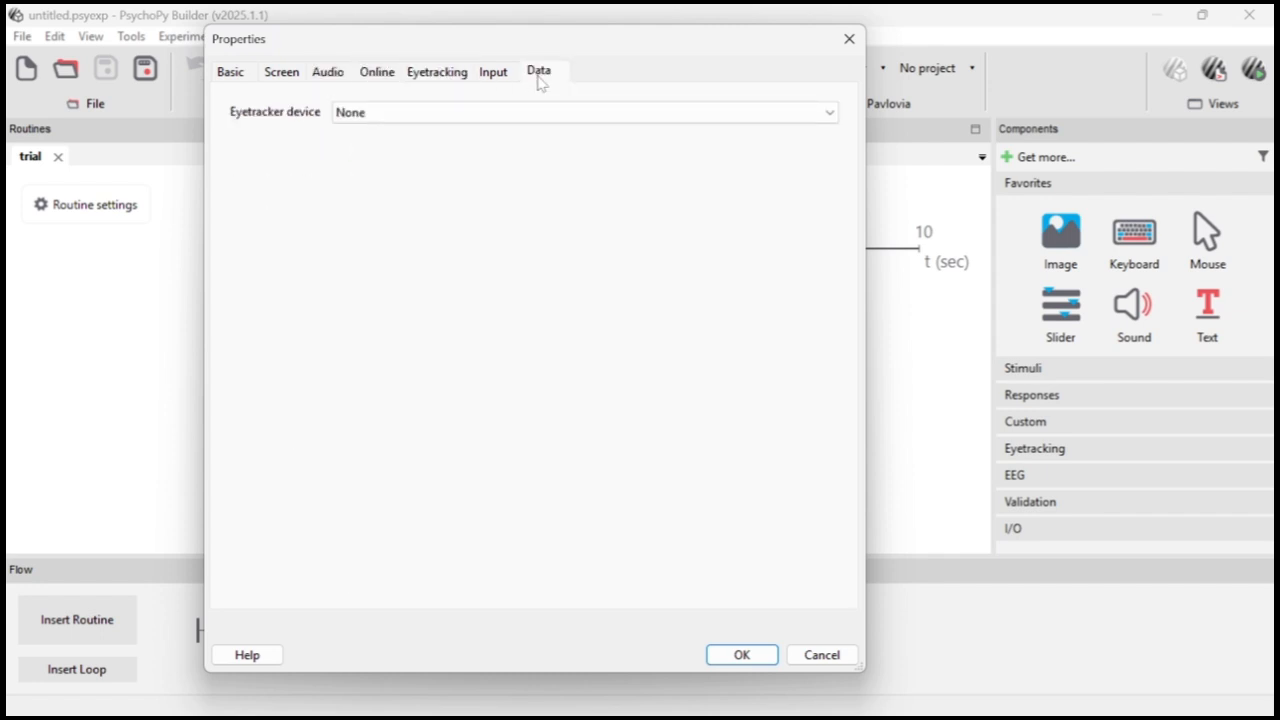
left_click(538, 80)
left_click(240, 77)
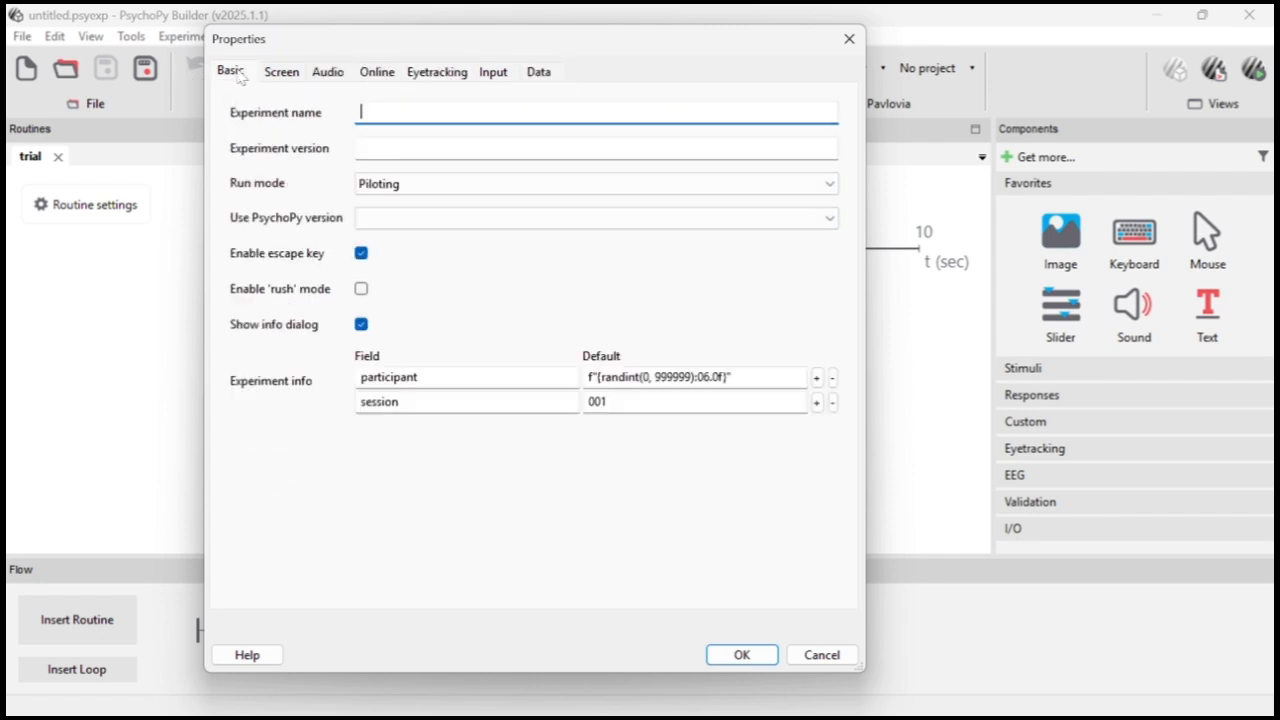
left_click(741, 655)
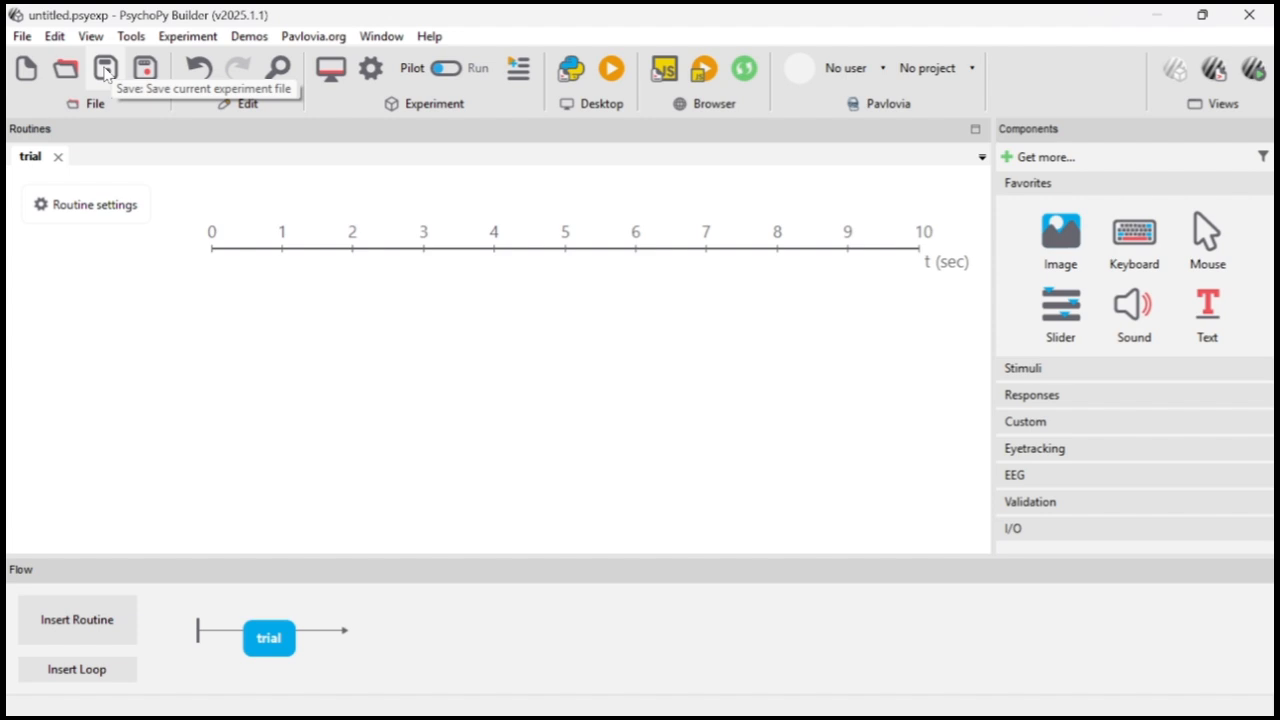
- Save the experiment as a PsychoPy experiment file named modul1
left_click(106, 70)
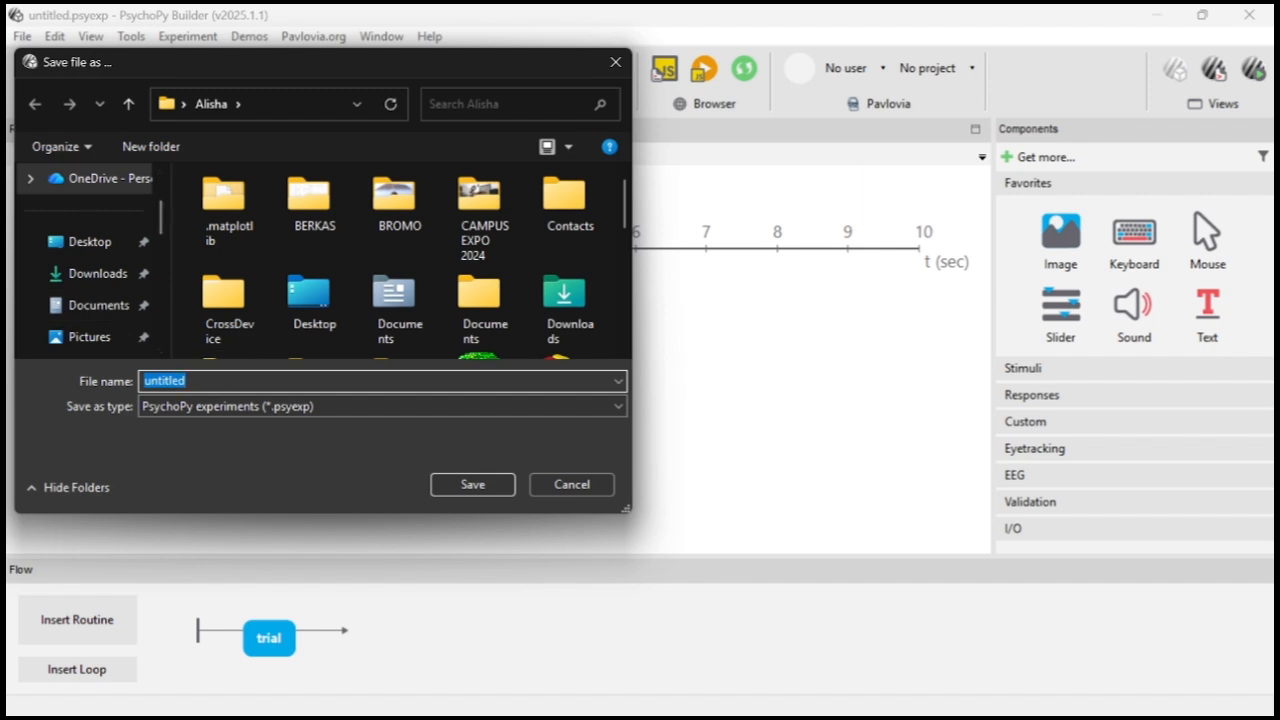
key("BackSpace")
type("modul1")
left_click(472, 485)
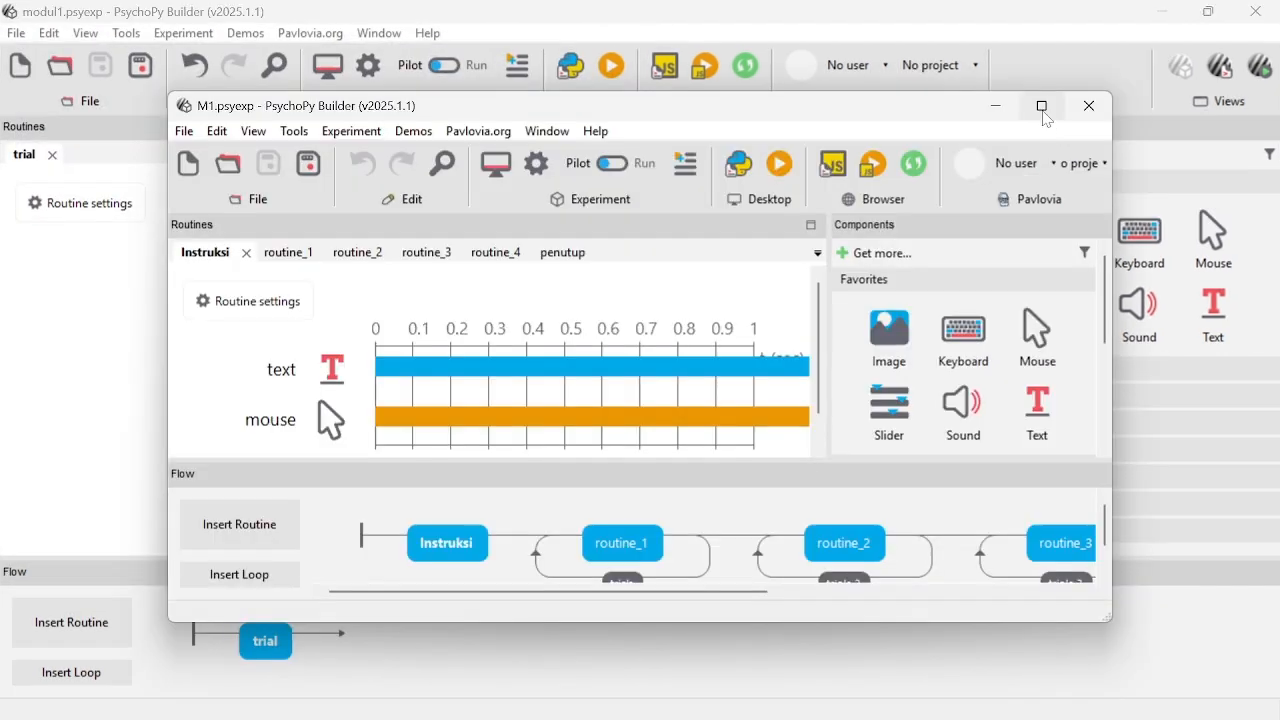
- View the reference experiment M1 full-screen, dismiss it, and return from Runner to the modul1 experiment in Builder
left_click(1043, 106)
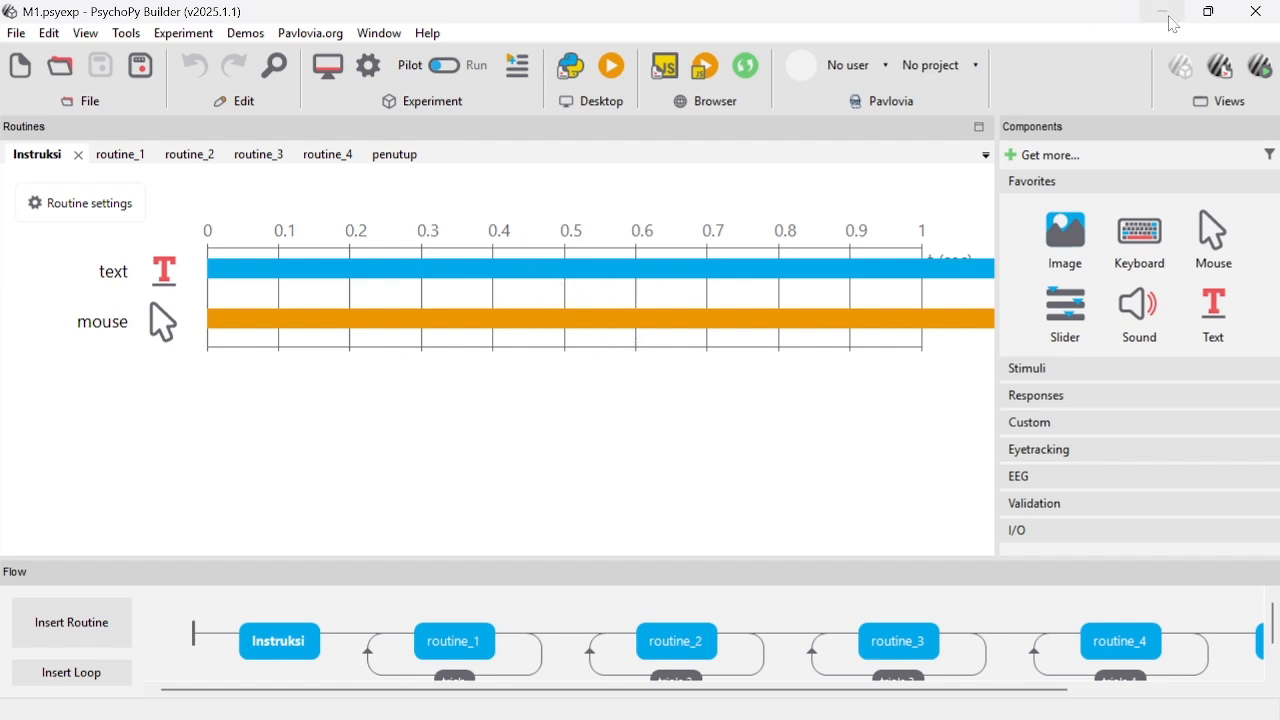
left_click(1255, 15)
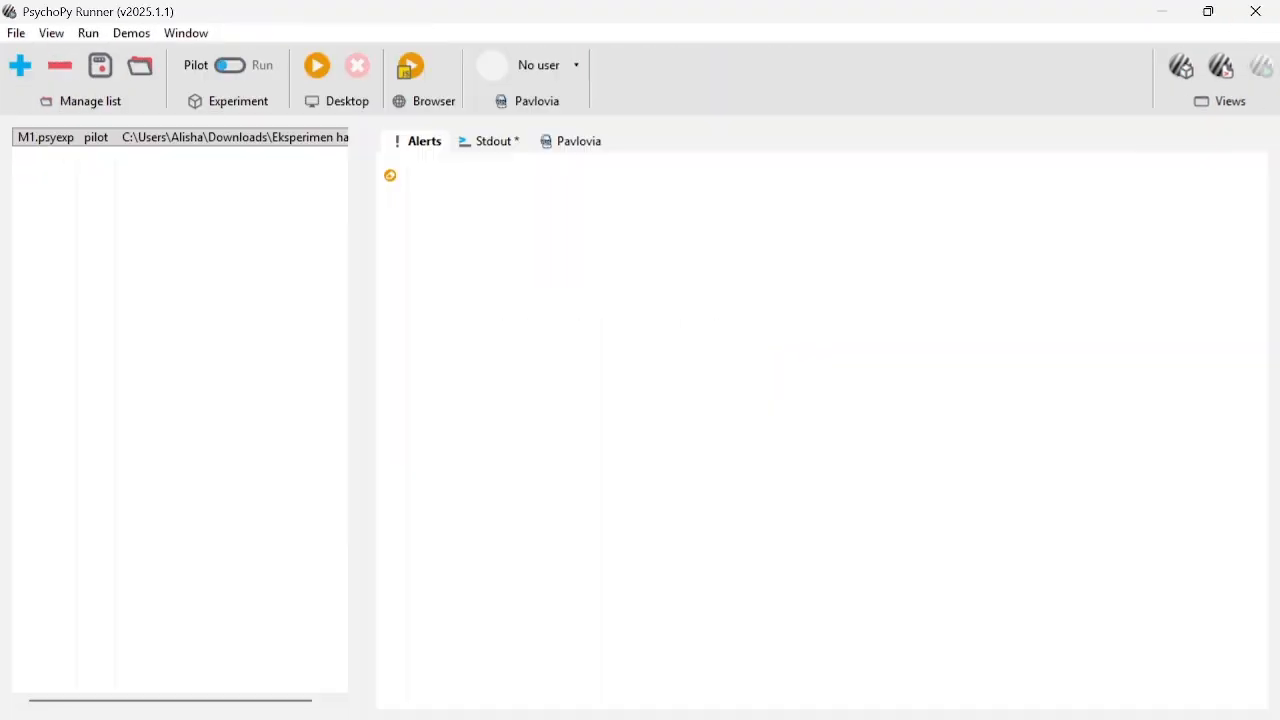
left_click(1178, 70)
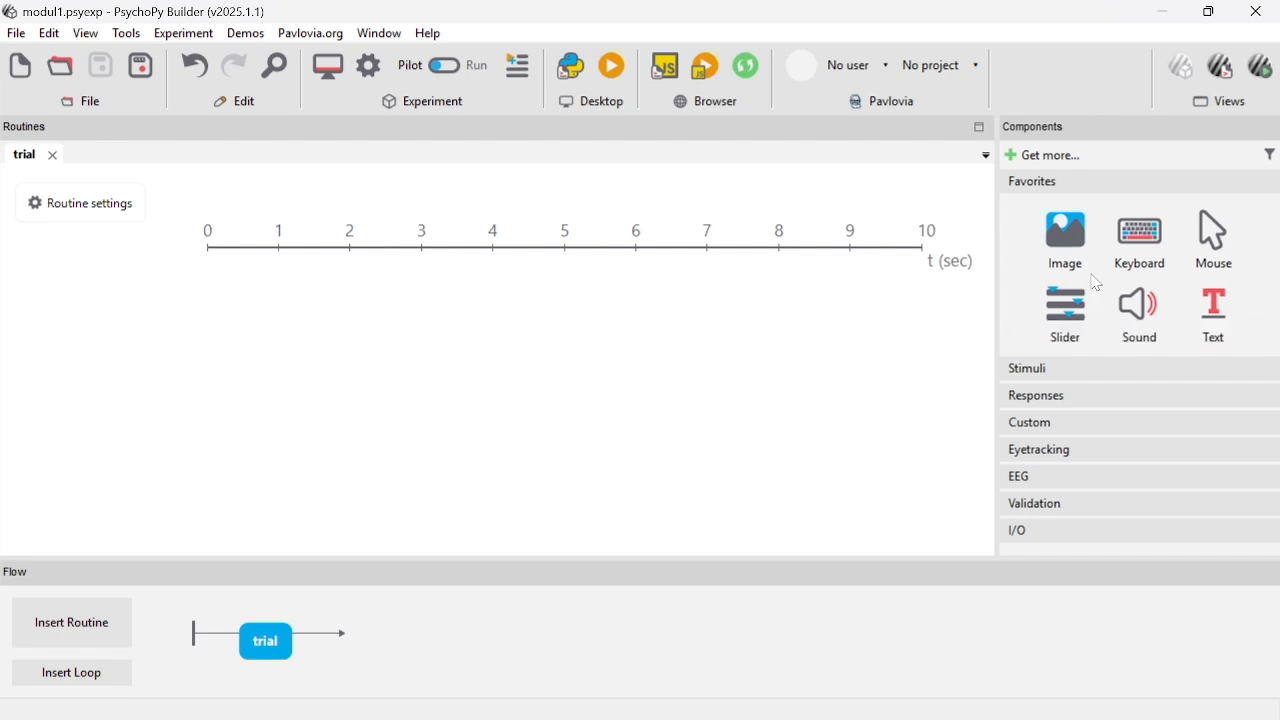
- Expand the Stimuli and Responses component groups and look through the available components
left_click(1095, 369)
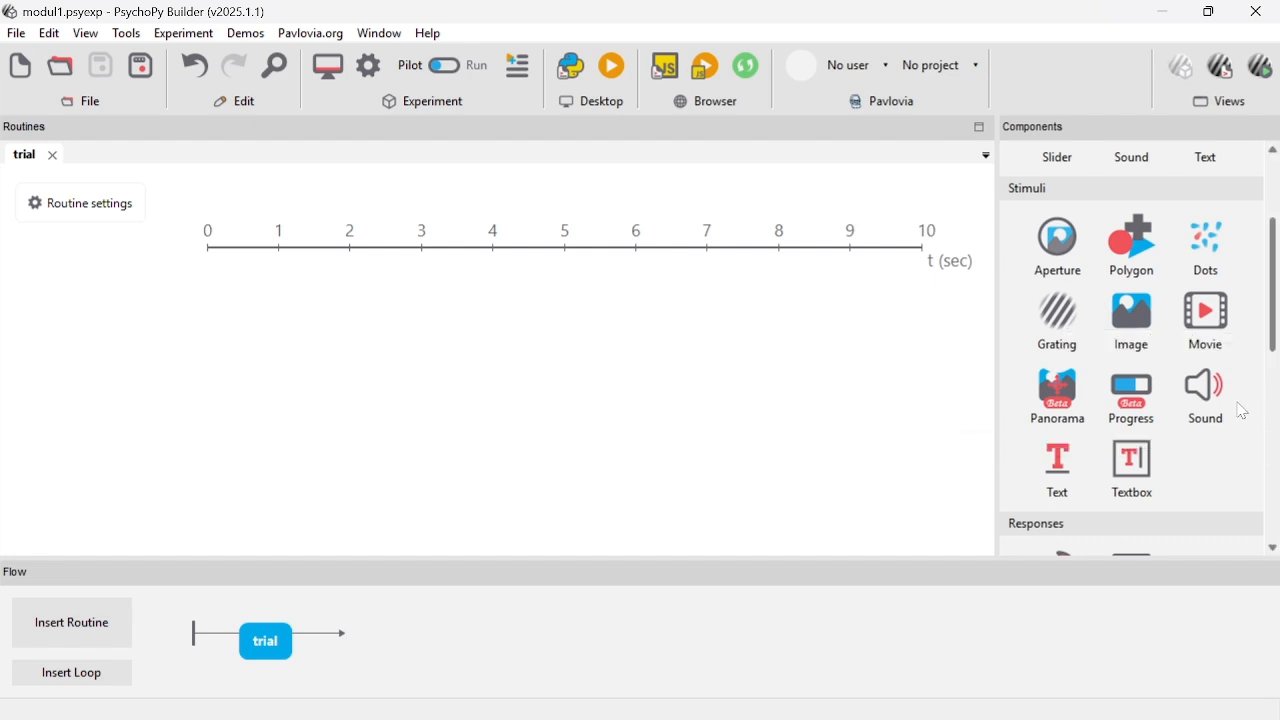
scroll(1122, 450, "down", 5)
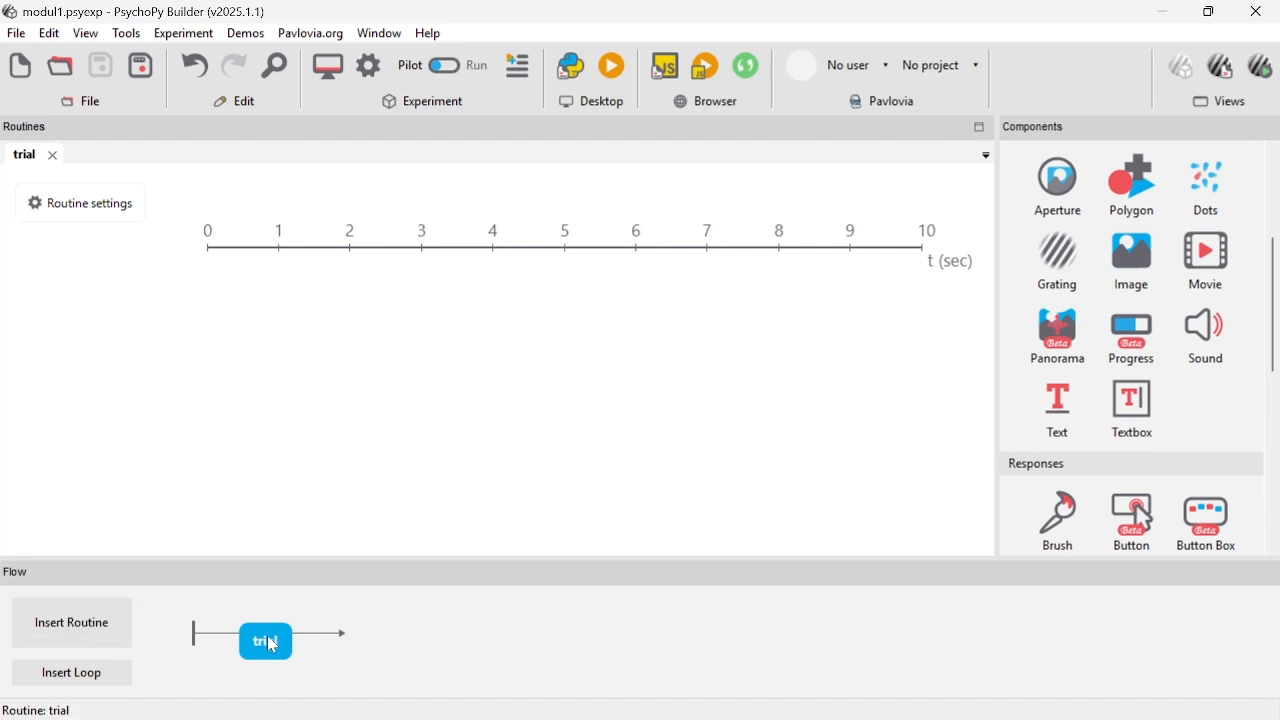
scroll(1044, 270, "up", 3)
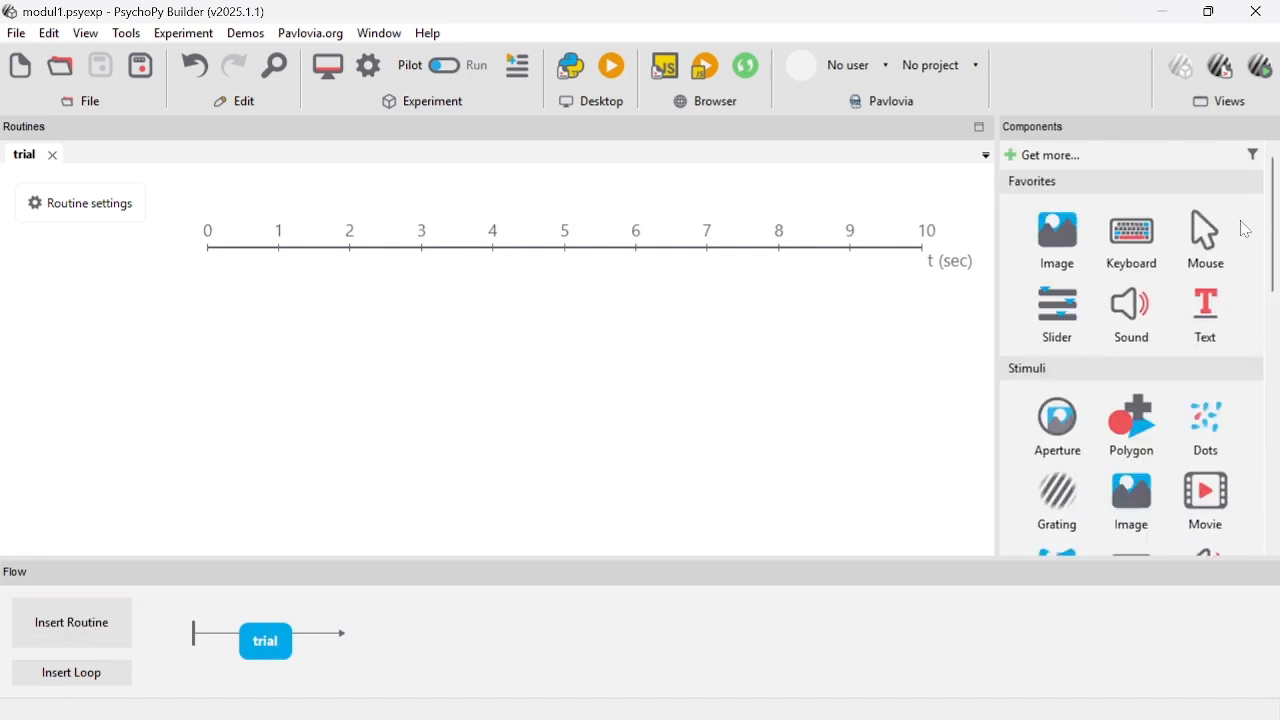
- Add a Text component to the trial routine with the "Selamat datang di eksperimen Roblox." instructions copied from the note and an empty stop duration
left_click(1211, 310)
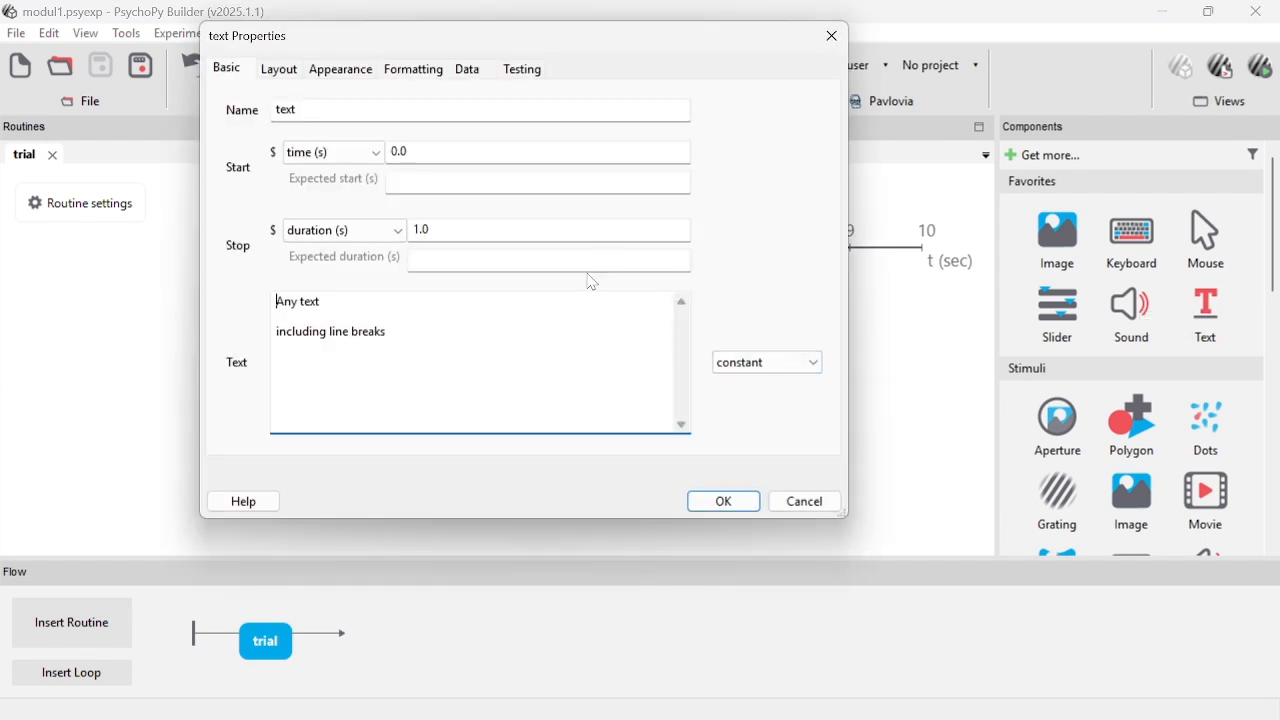
left_click(929, 698)
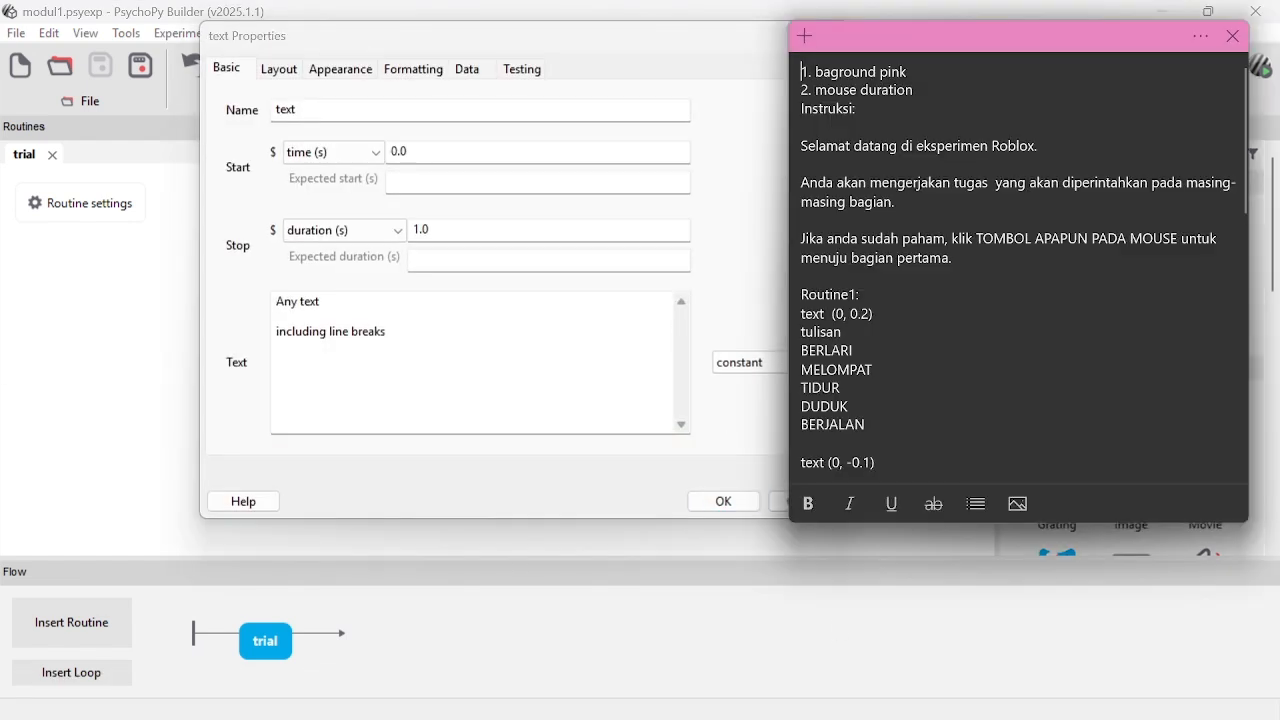
left_click_drag(801, 146, 956, 258)
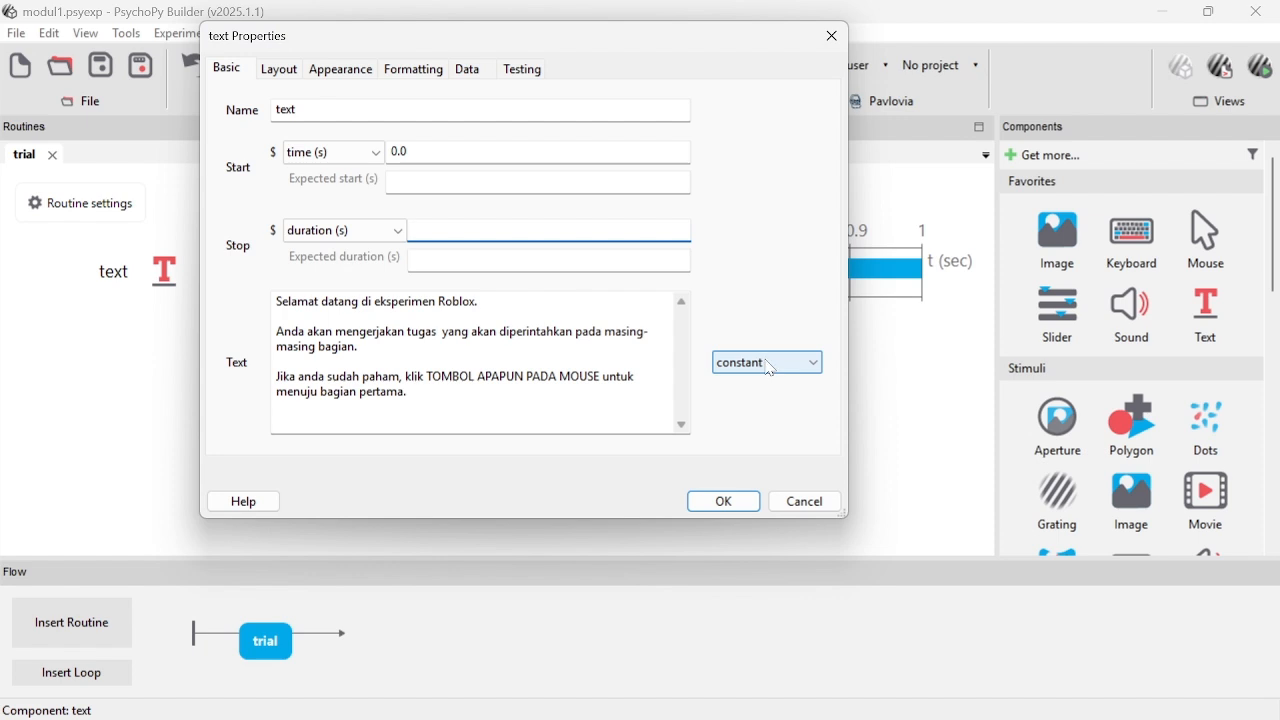
- Set the instruction text's foreground color to black and apply the text properties
left_click(279, 69)
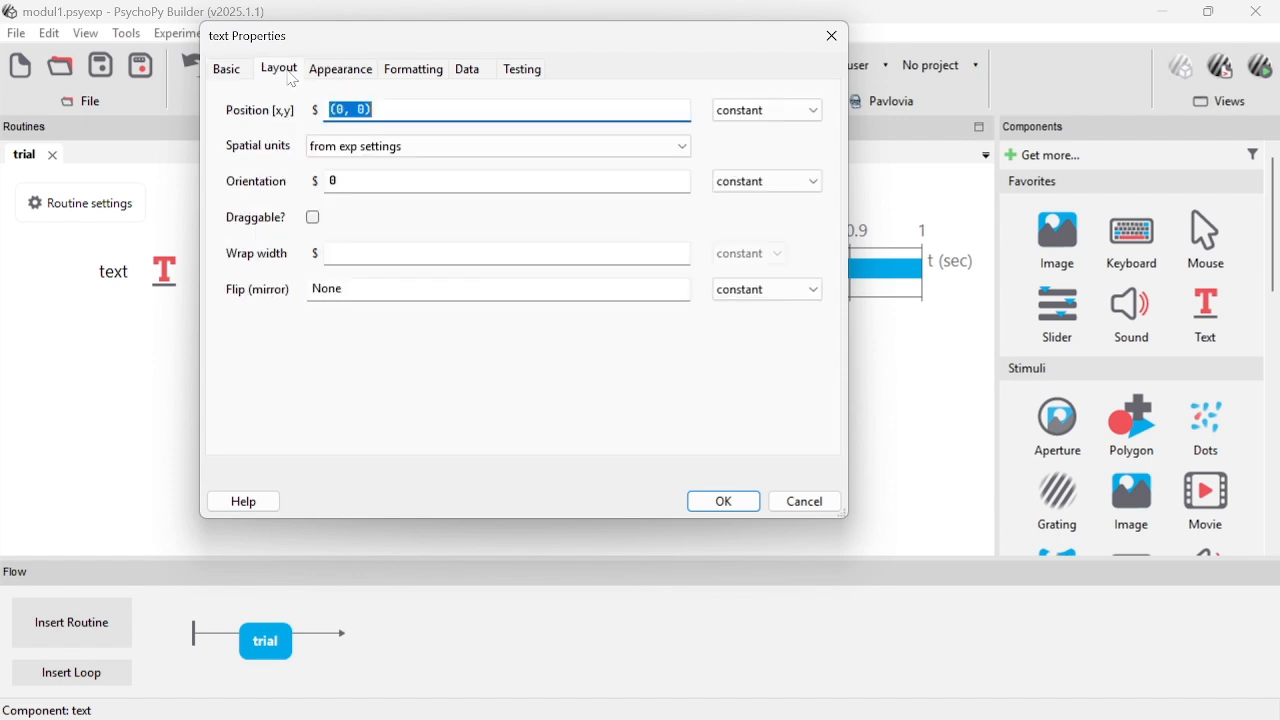
left_click(349, 72)
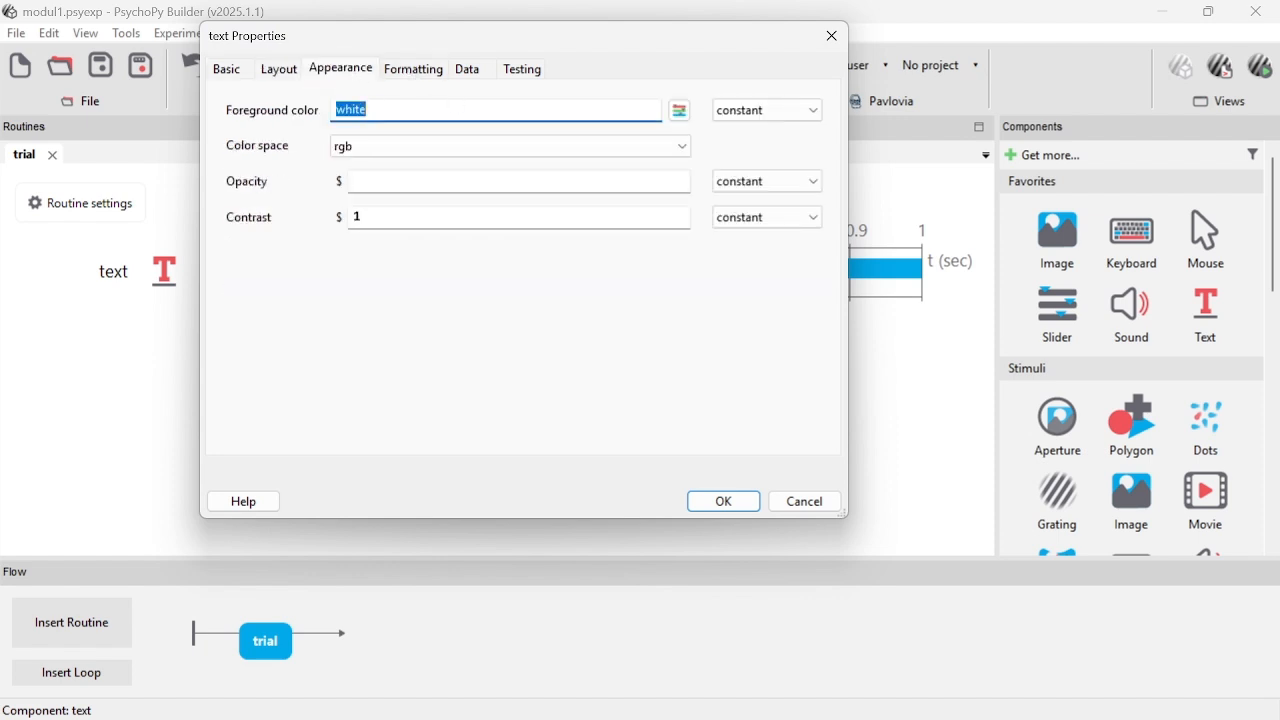
left_click(680, 111)
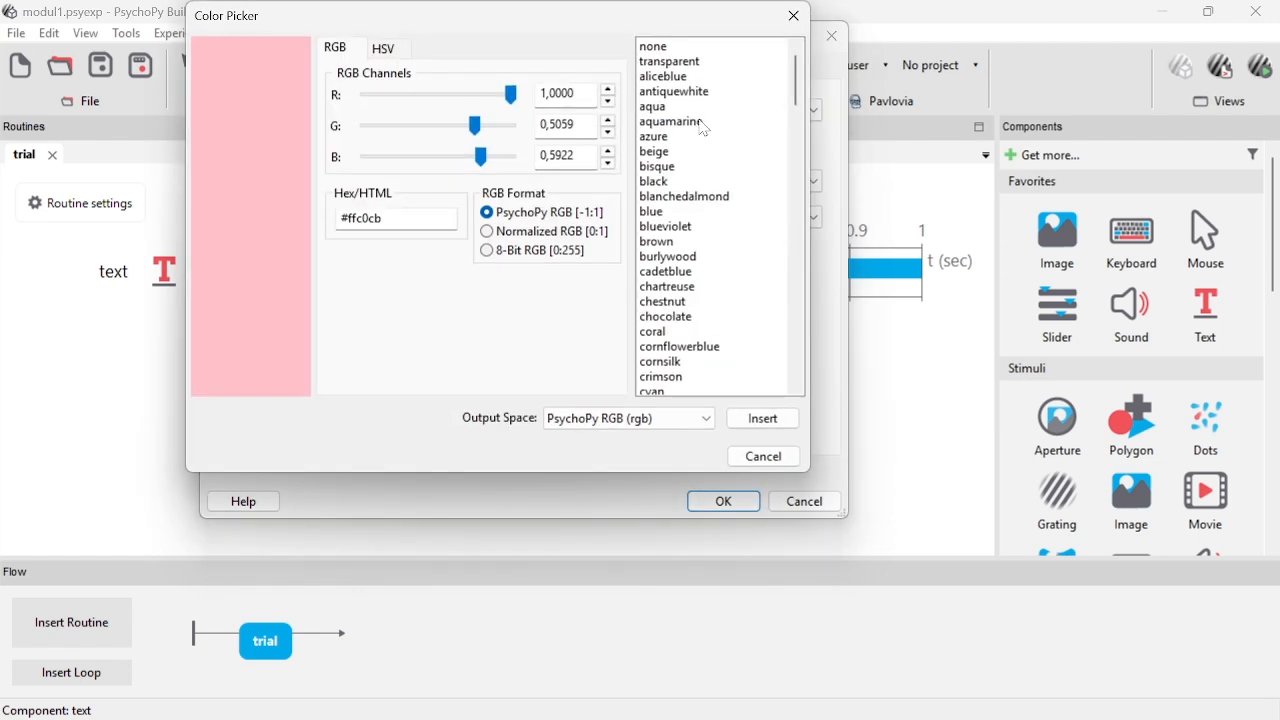
left_click(668, 182)
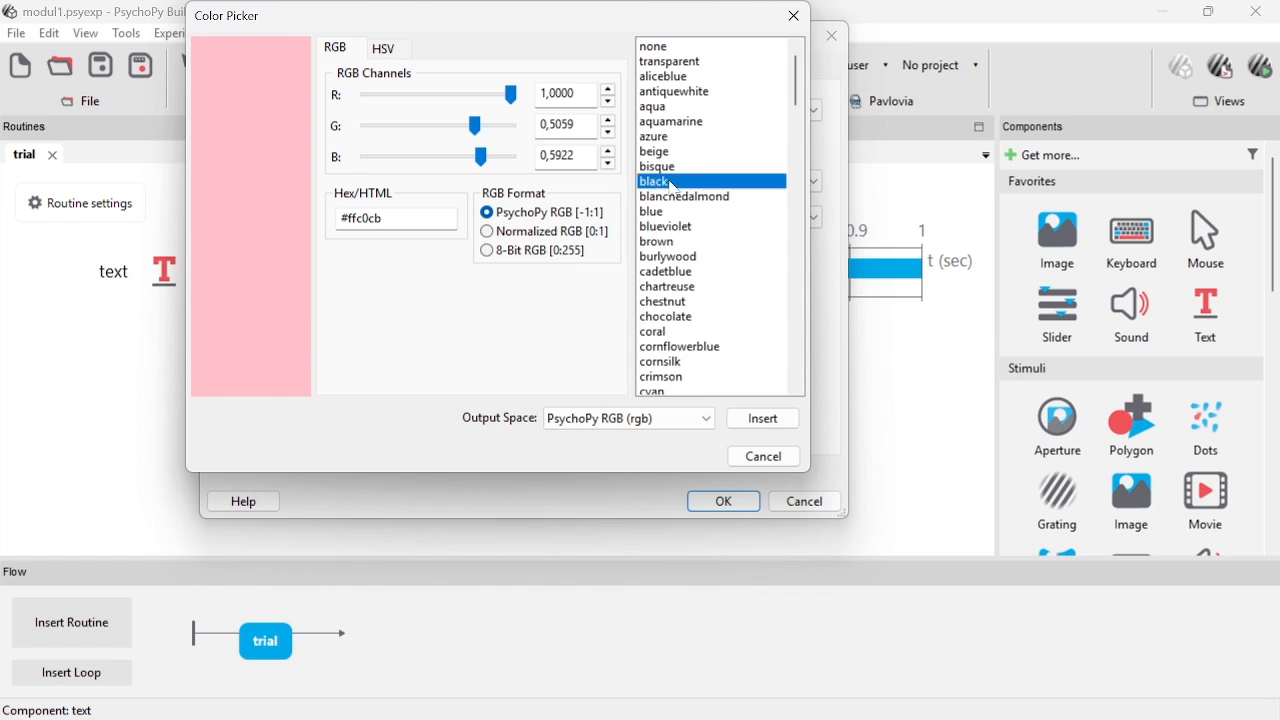
left_click(760, 428)
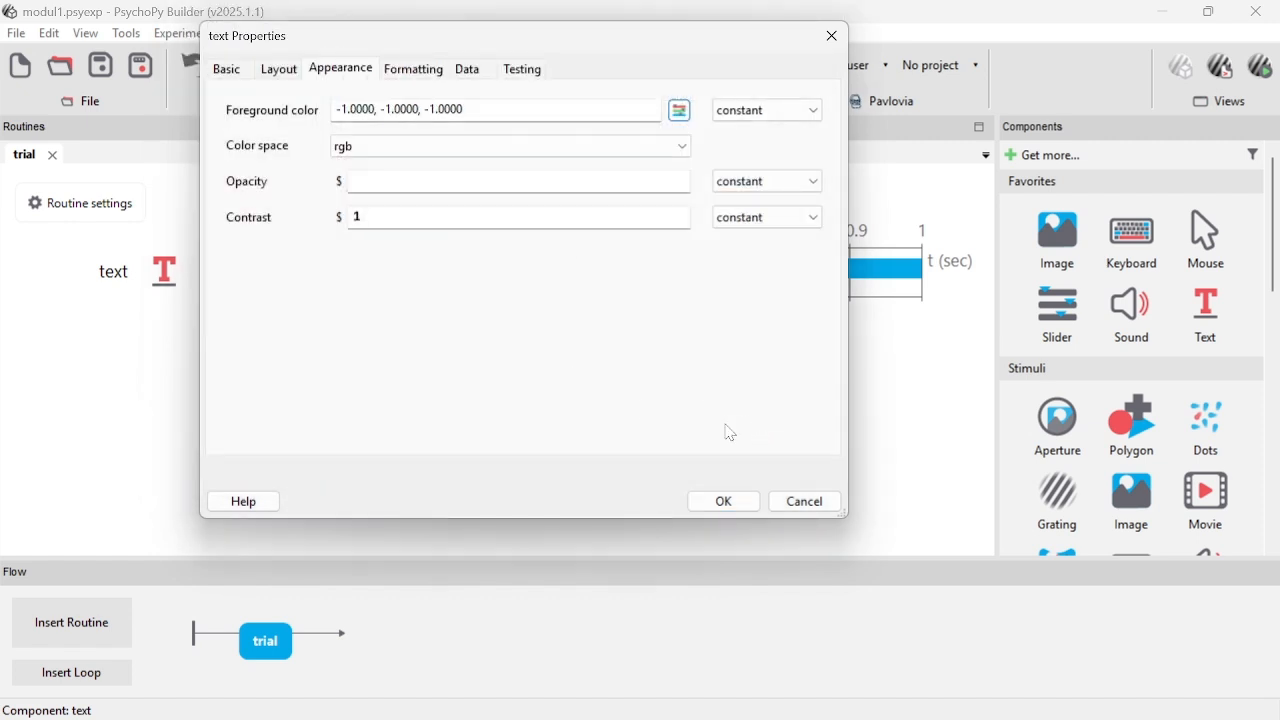
left_click(738, 511)
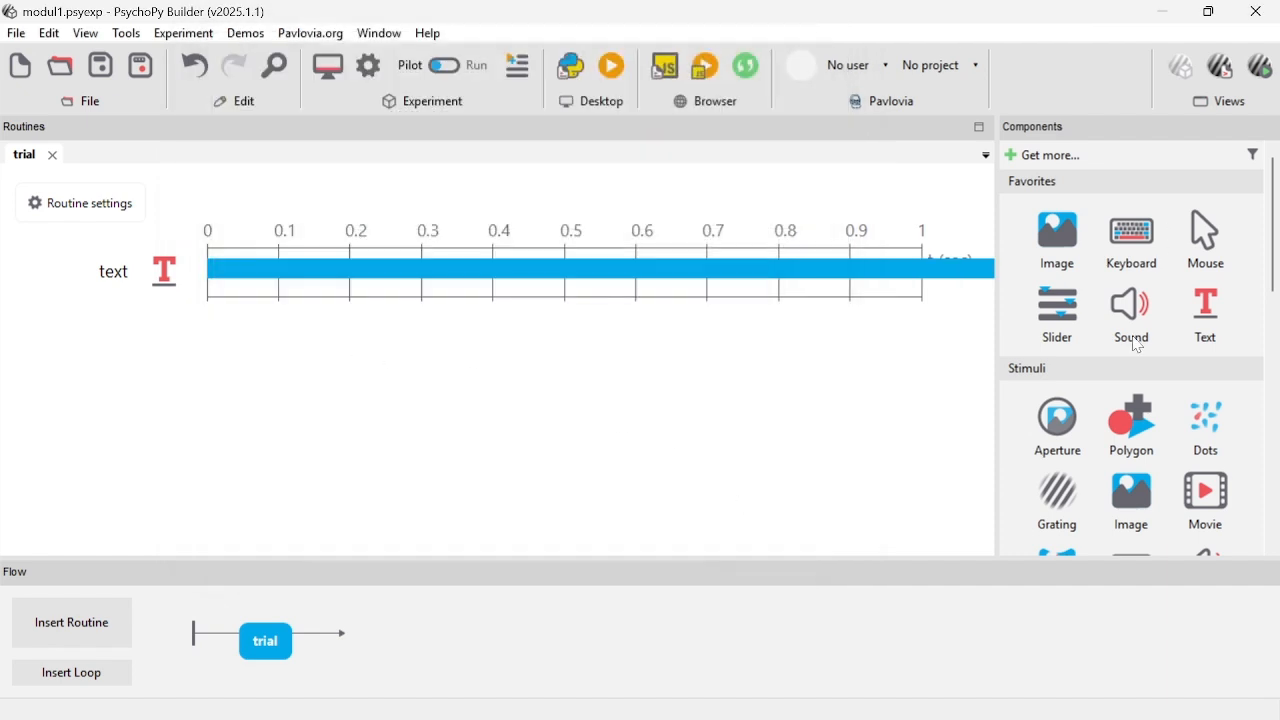
- Add a Mouse component to the trial routine with its stop duration left empty
scroll(1131, 340, "down", 2)
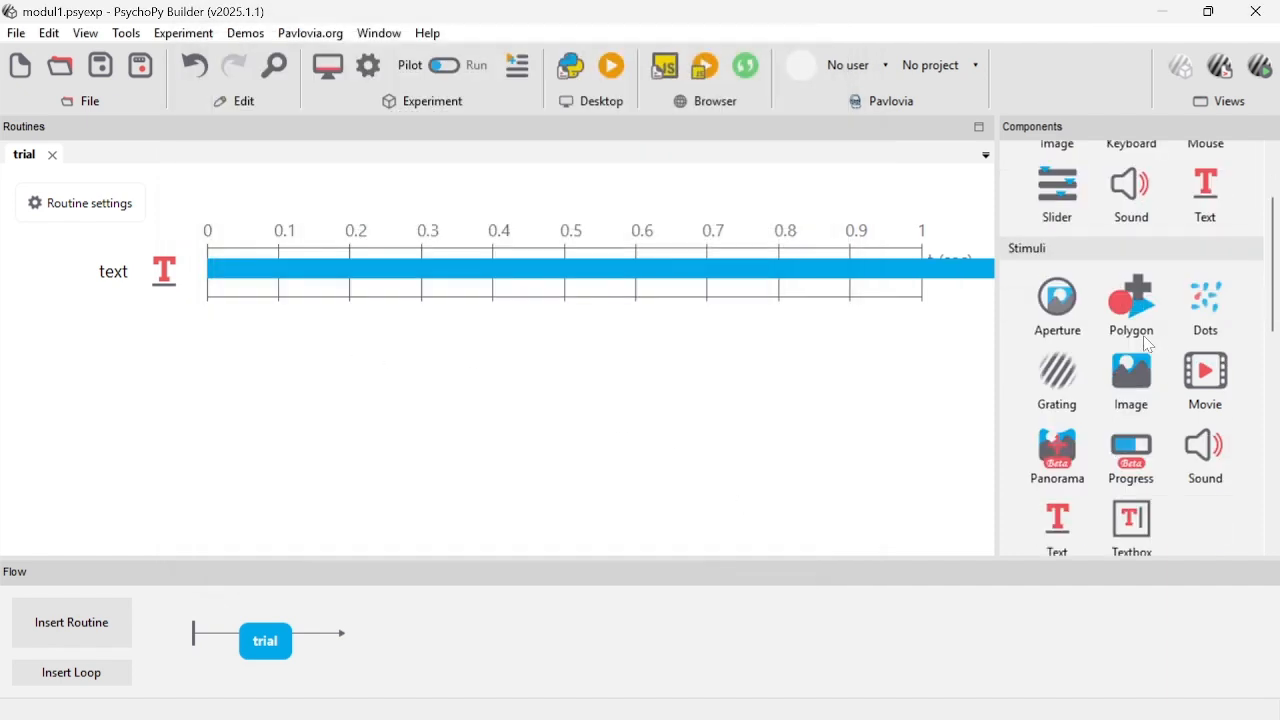
scroll(1127, 372, "down", 2)
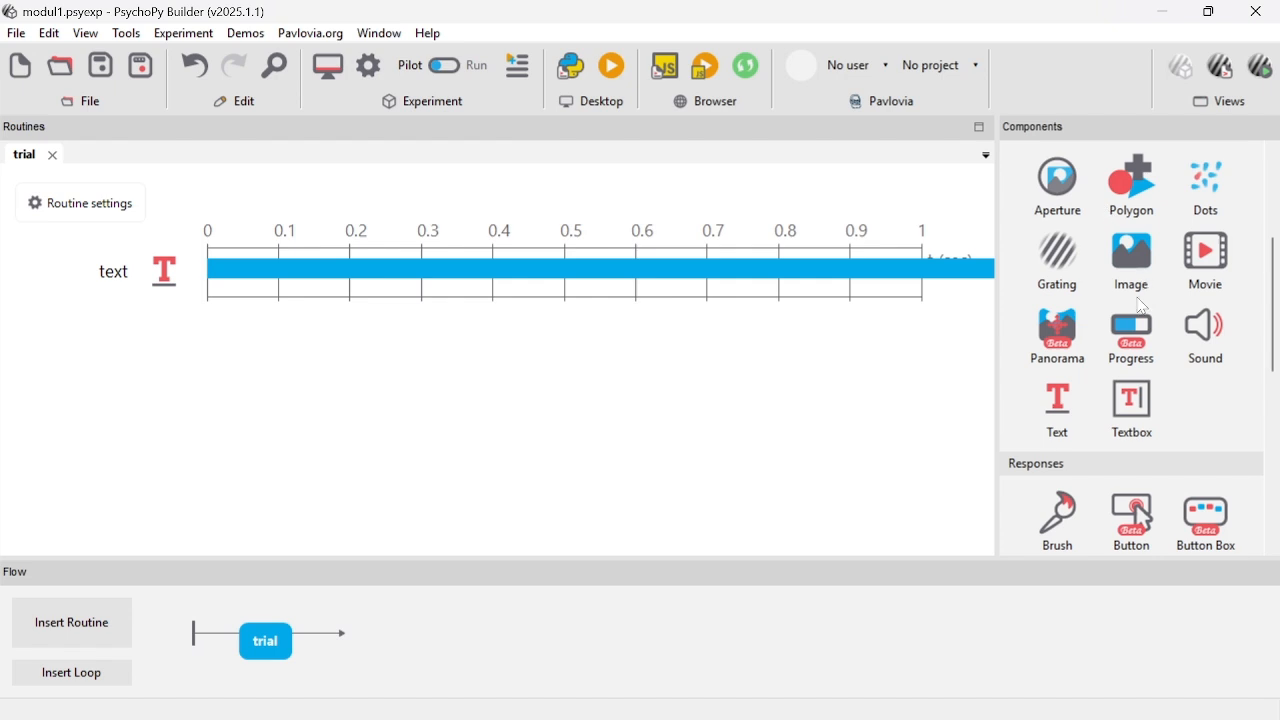
scroll(1141, 300, "down", 4)
scroll(1125, 318, "down", 2)
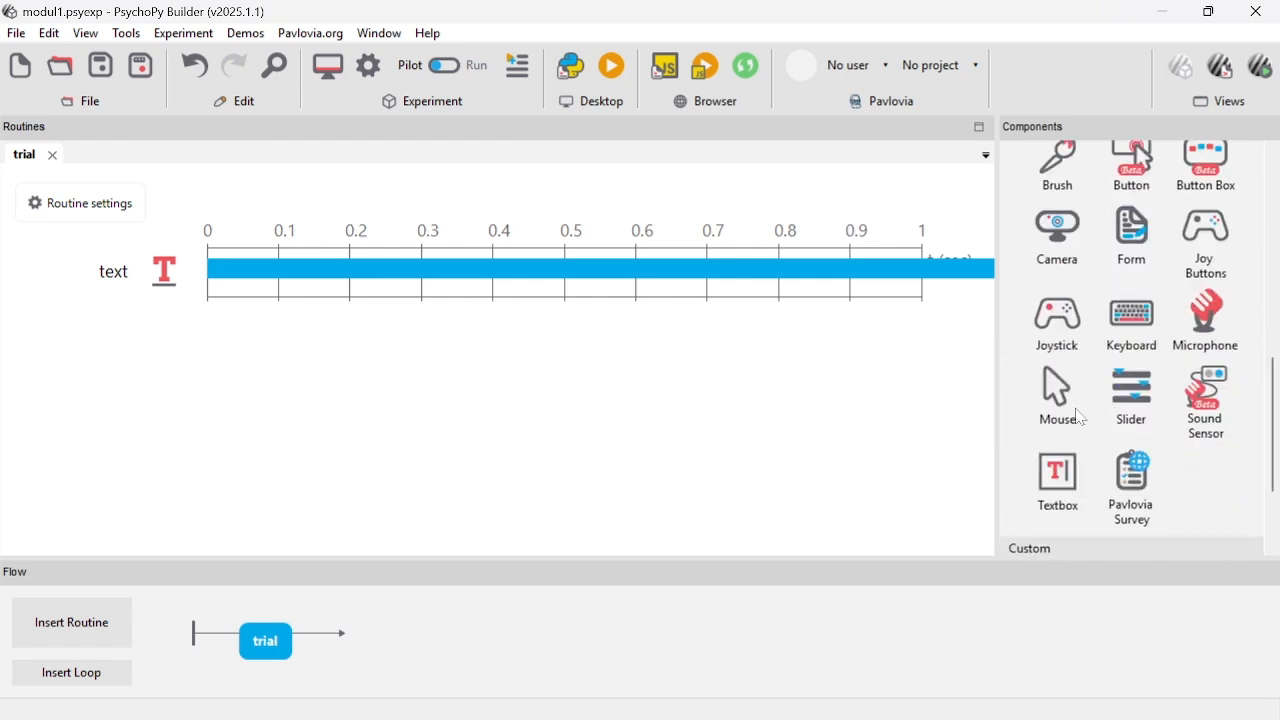
left_click(1080, 412)
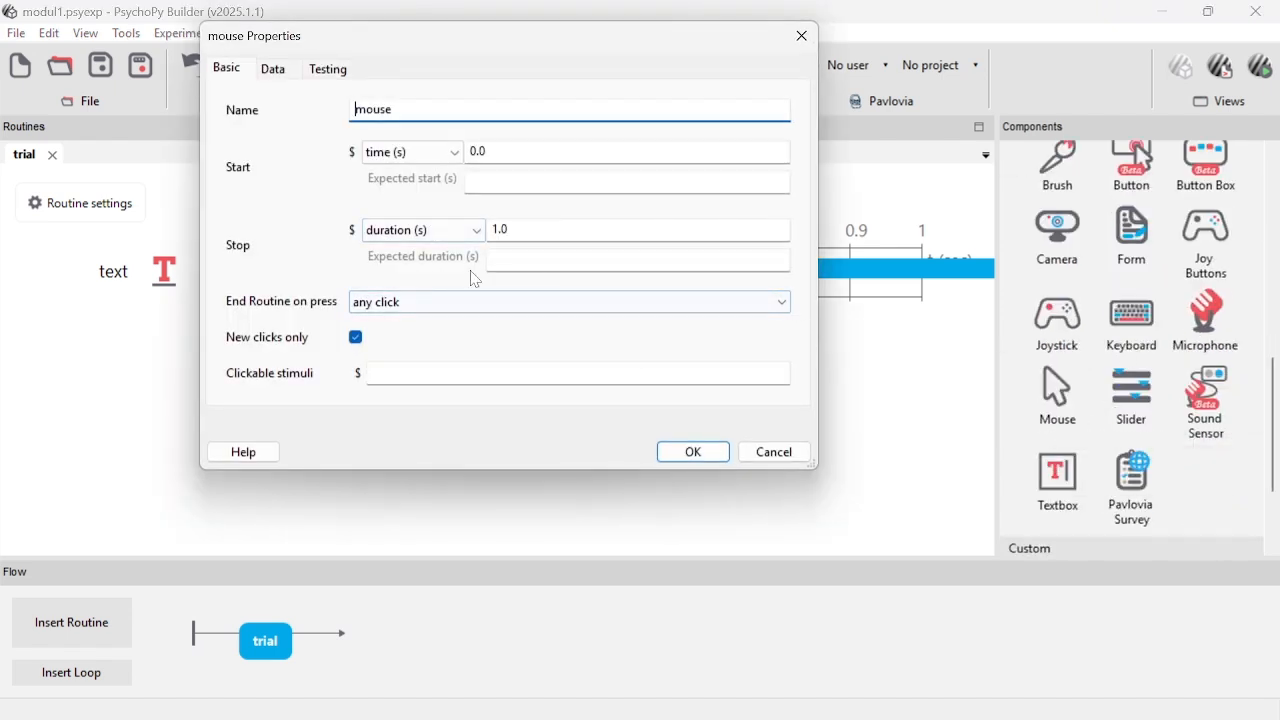
left_click(525, 226)
key("BackSpace")
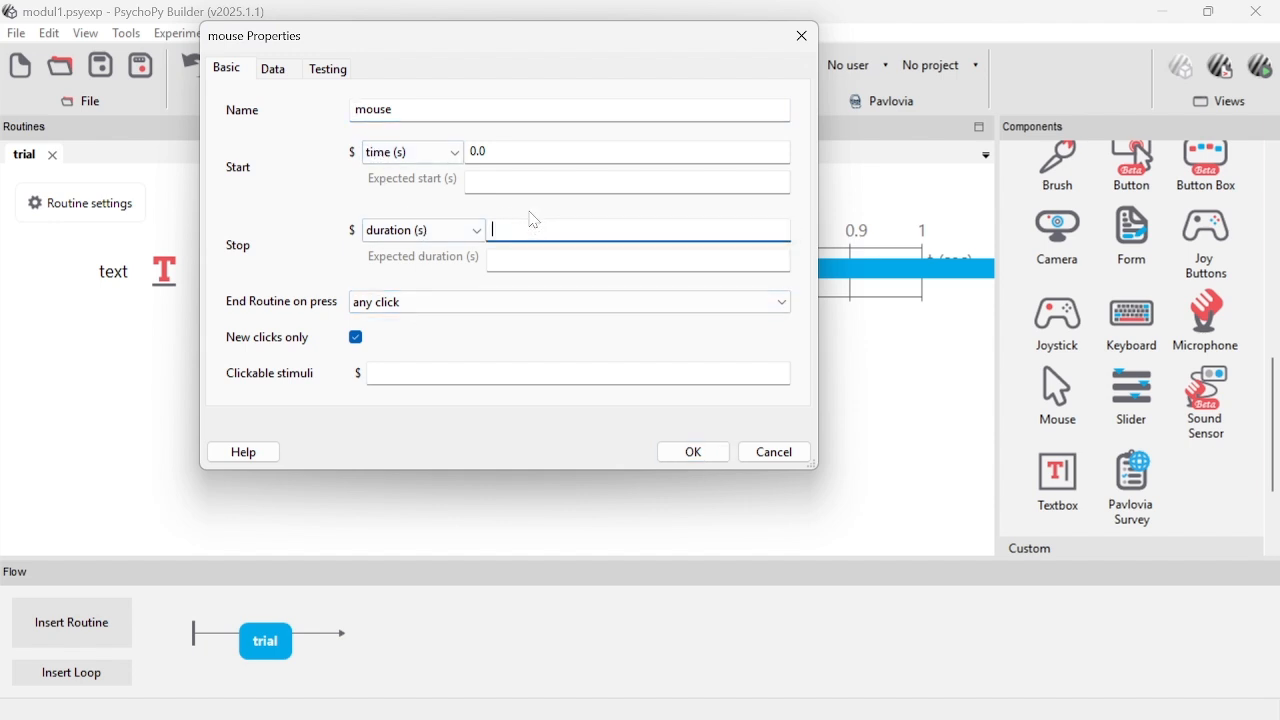
left_click(686, 460)
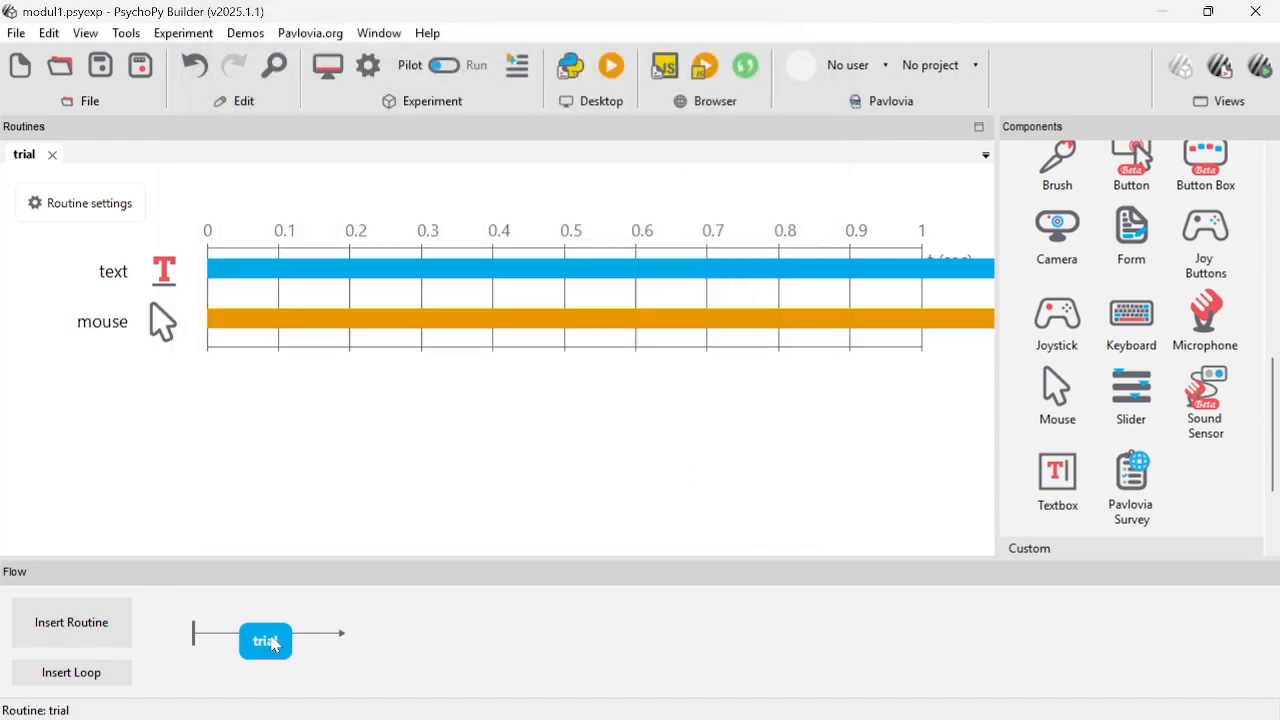
- Rename the trial routine in the flow to instruksi
left_click(274, 646)
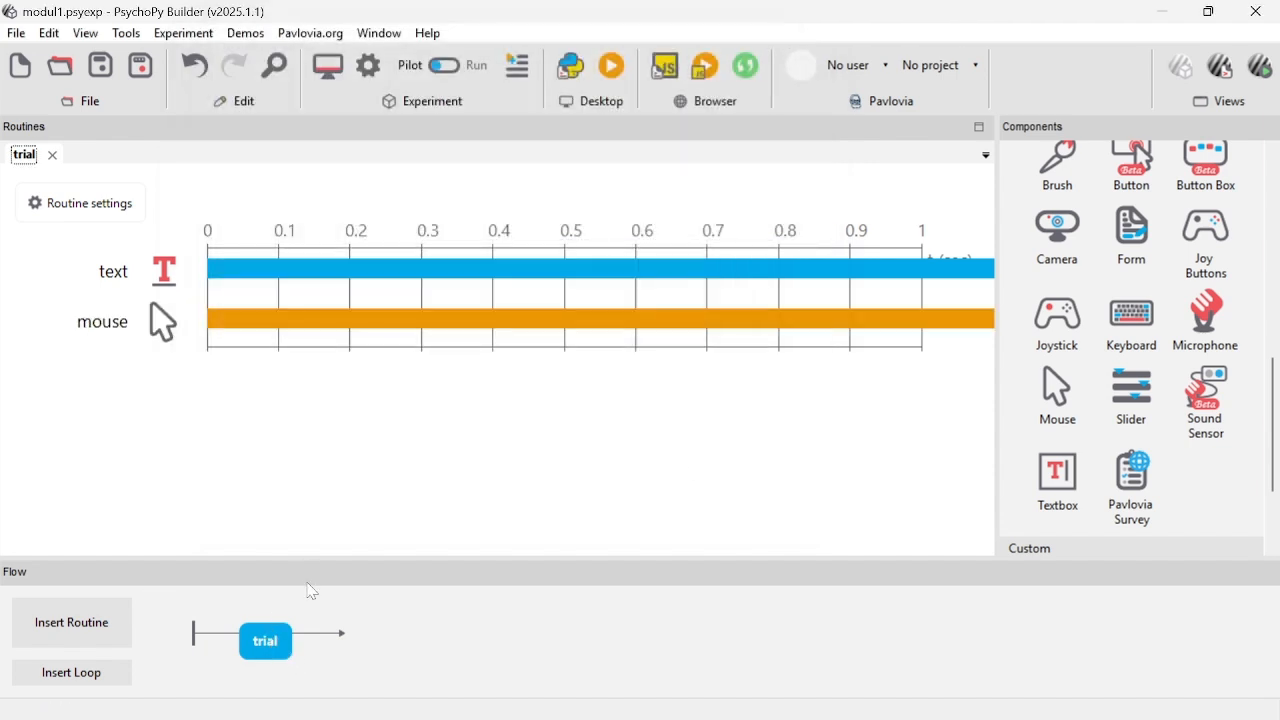
right_click(271, 655)
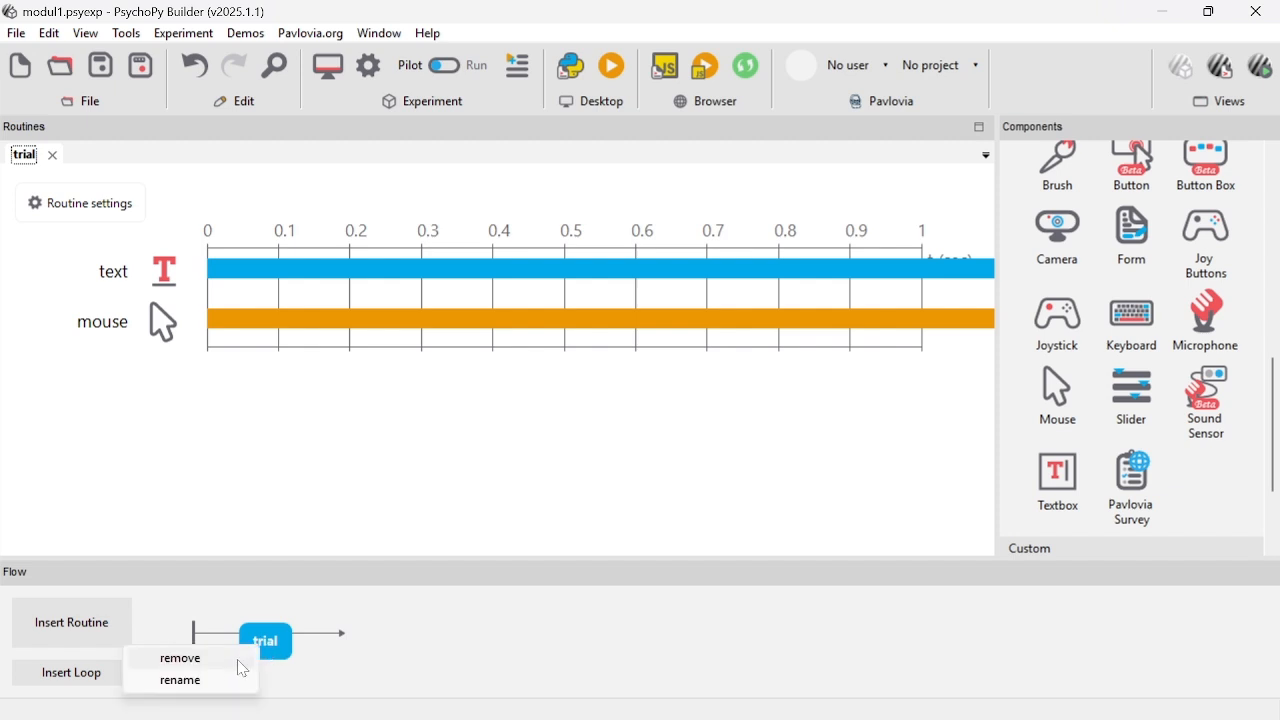
left_click(245, 675)
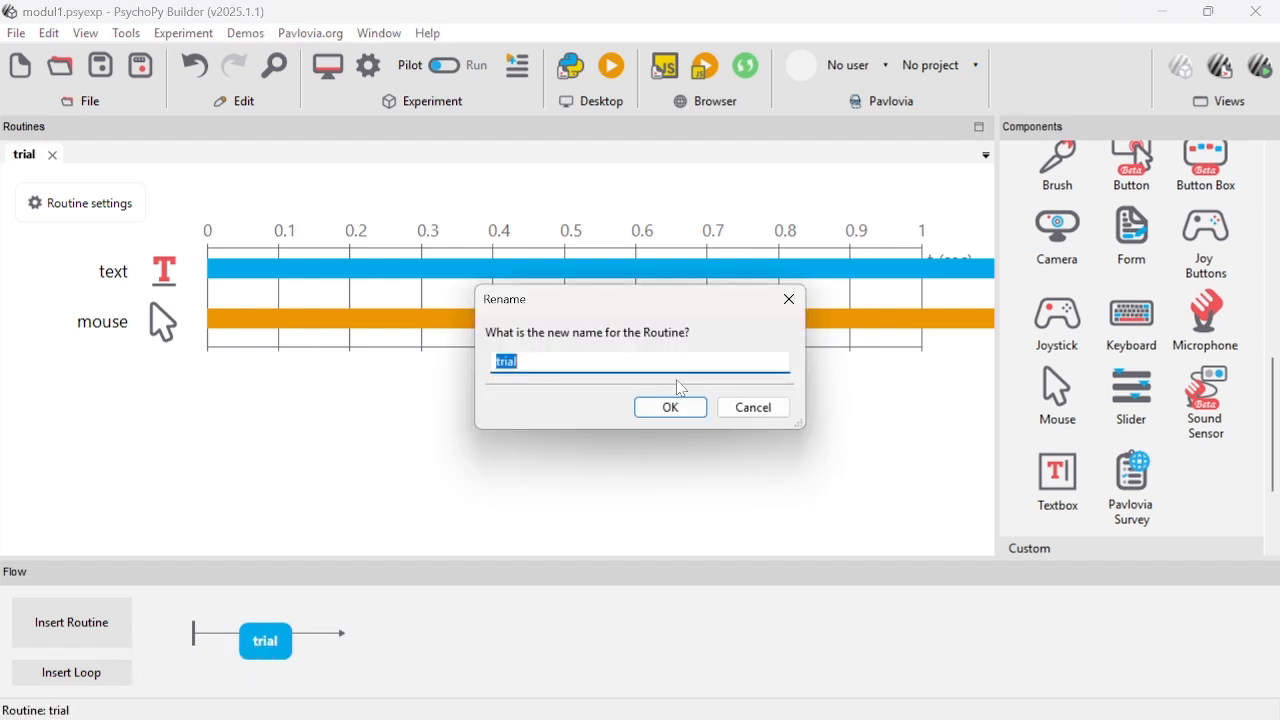
key("BackSpace")
key("BackSpace")
key("BackSpace")
key("BackSpace")
key("BackSpace")
key("BackSpace")
key("BackSpace")
key("BackSpace")
left_click(680, 409)
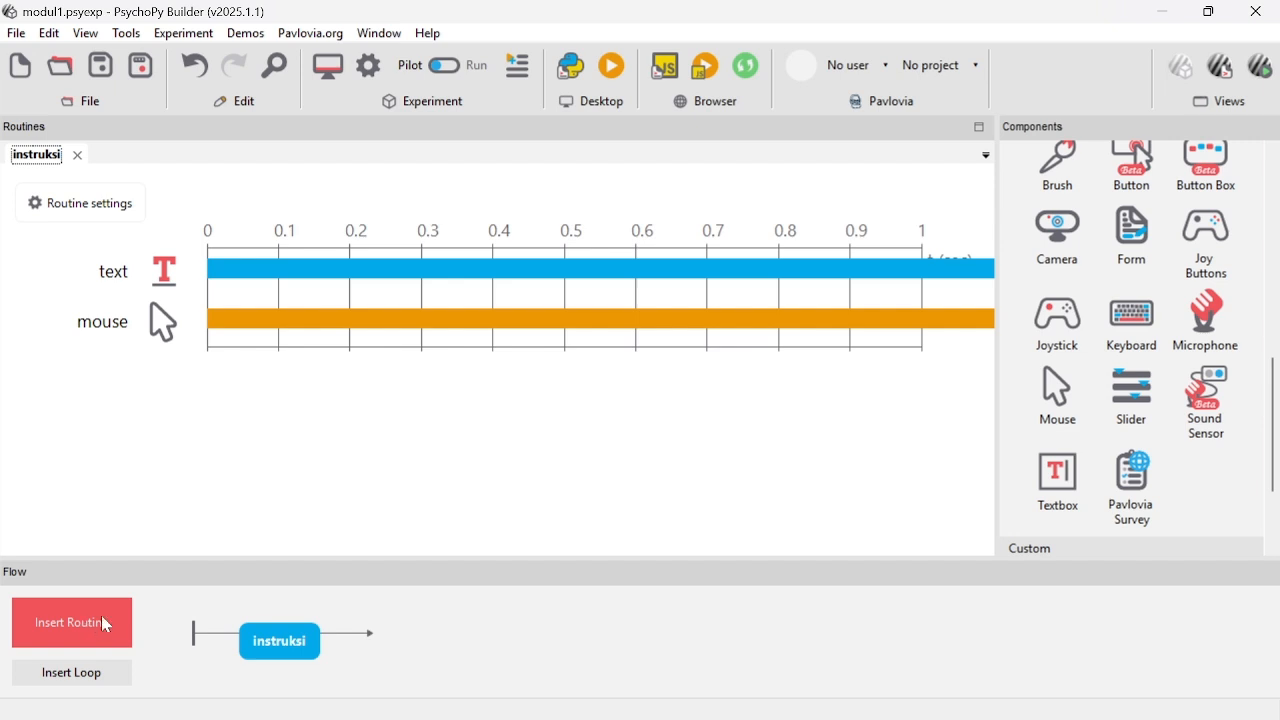
- Create a new routine for the flow from the Basic:blank template, keeping the suggested name routine_1
left_click(89, 638)
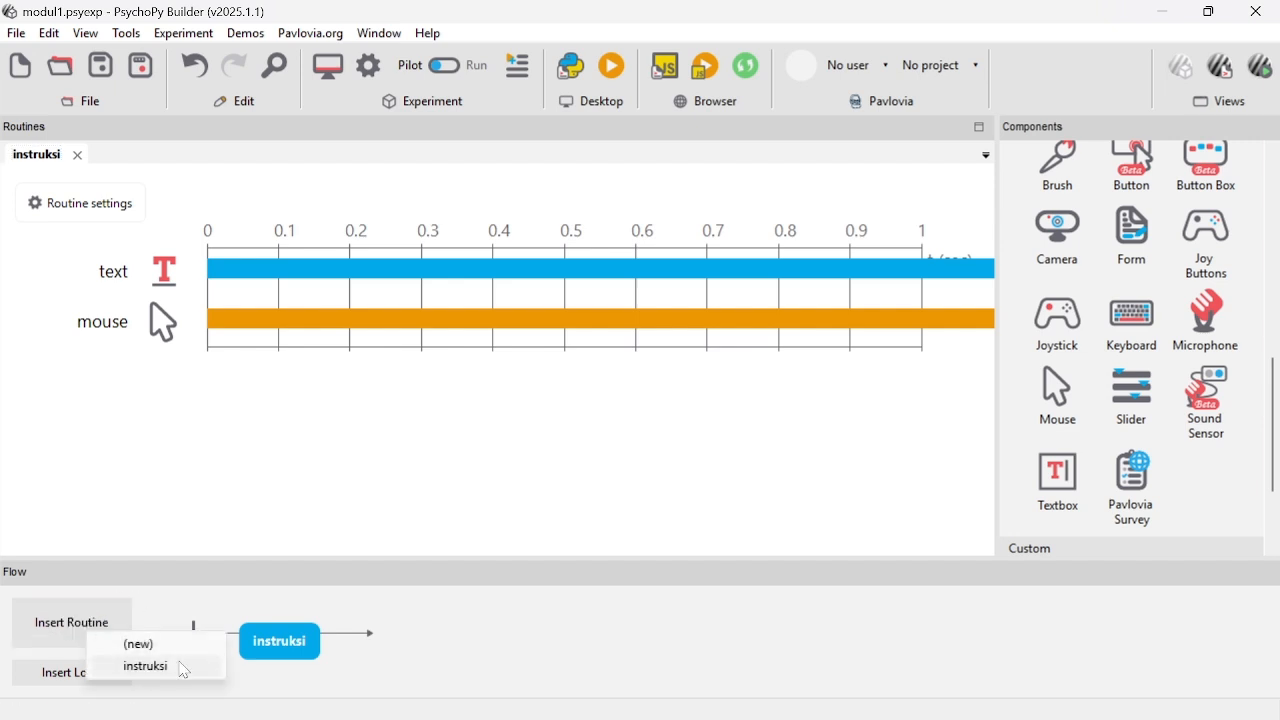
left_click(190, 646)
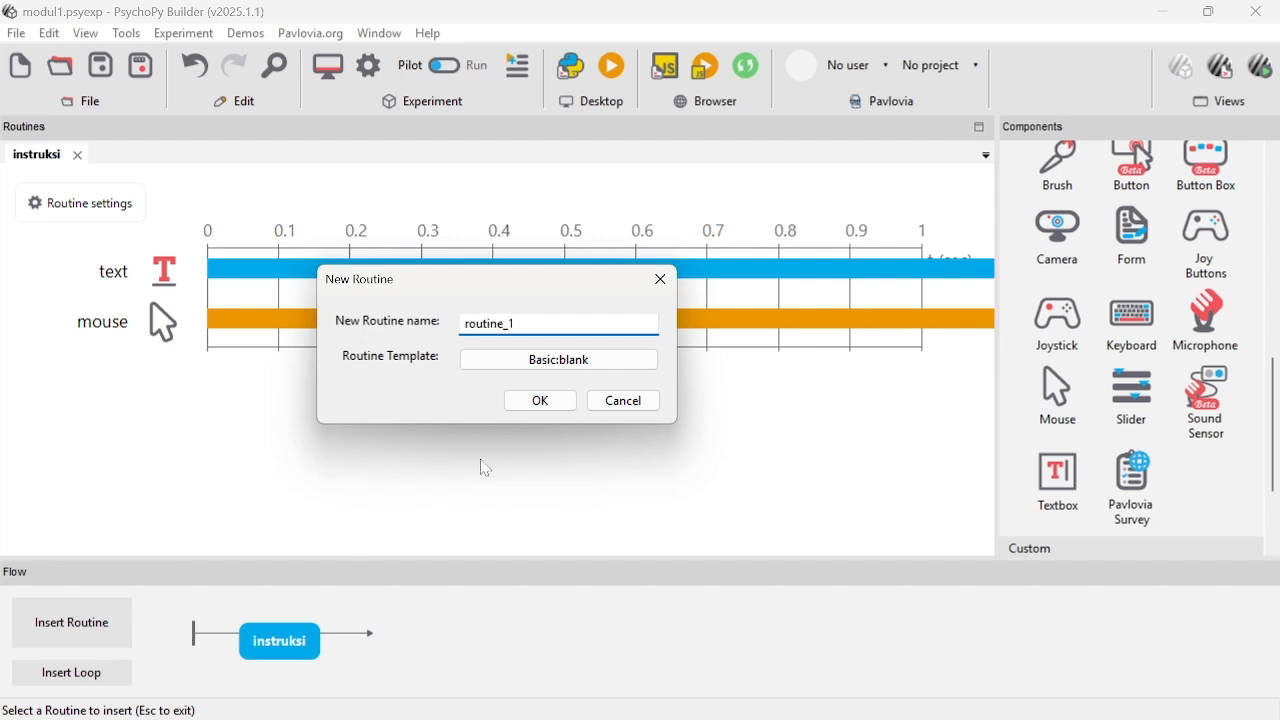
left_click(535, 400)
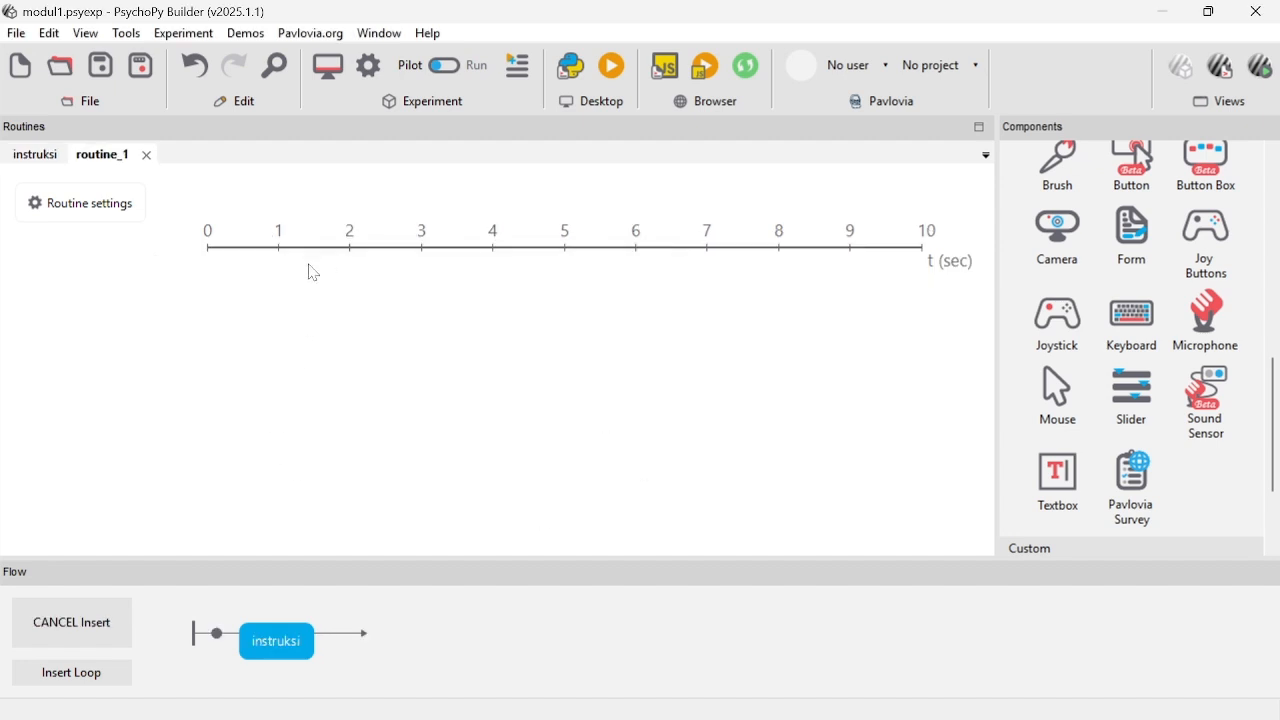
- Add a Text component to routine_1 and replace its placeholder with the "Perhatikan tulisan di atas." instructions copied from the note
scroll(1130, 300, "up", 5)
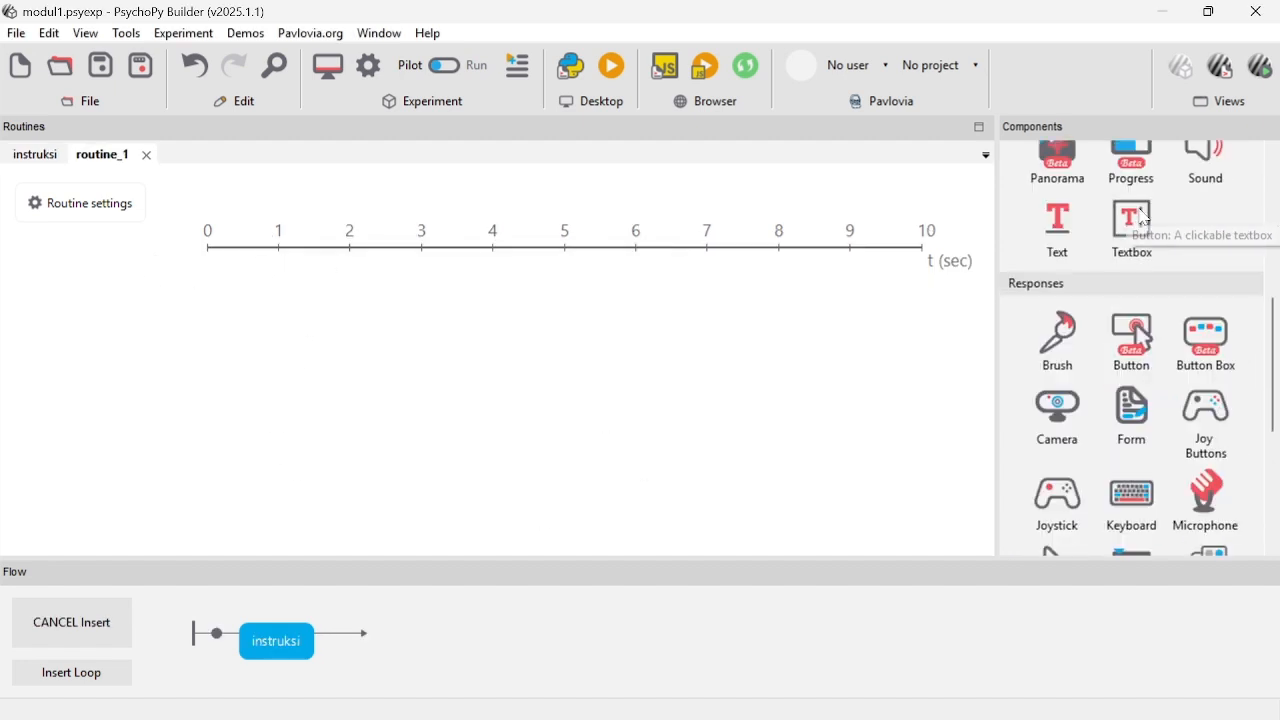
scroll(1147, 301, "up", 3)
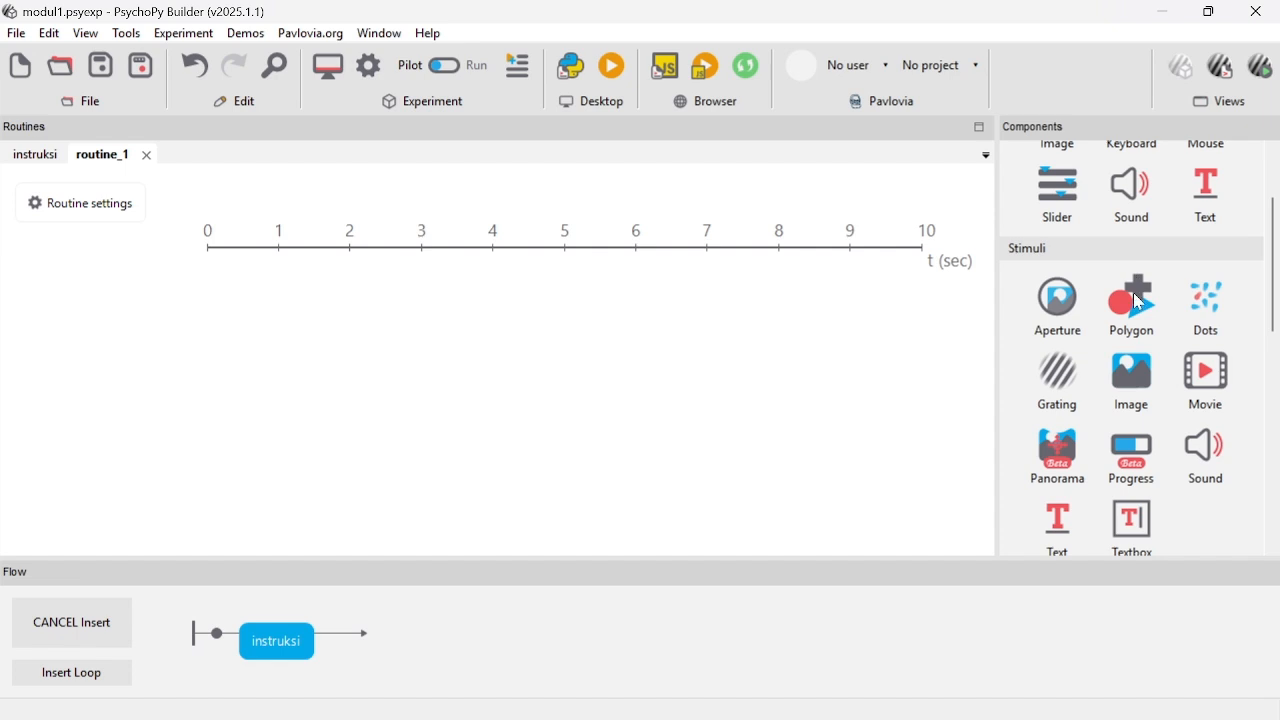
scroll(1137, 297, "down", 1)
scroll(1137, 297, "down", 1)
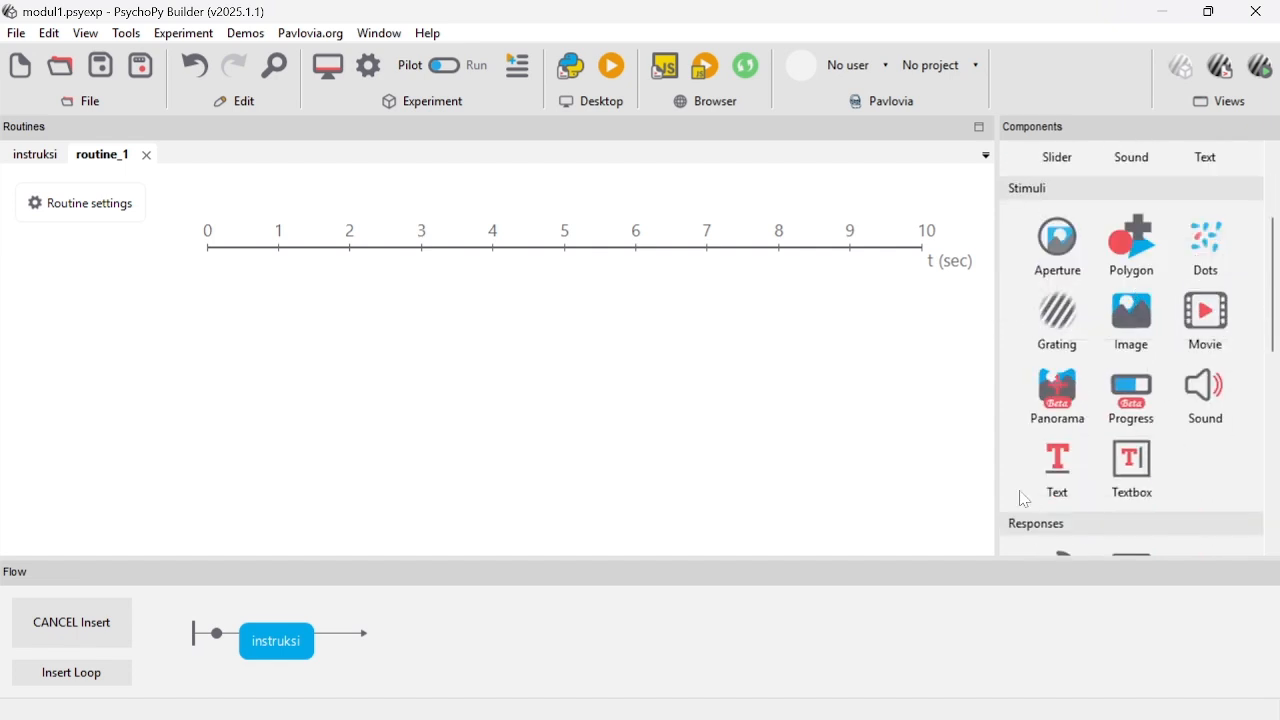
left_click(1060, 460)
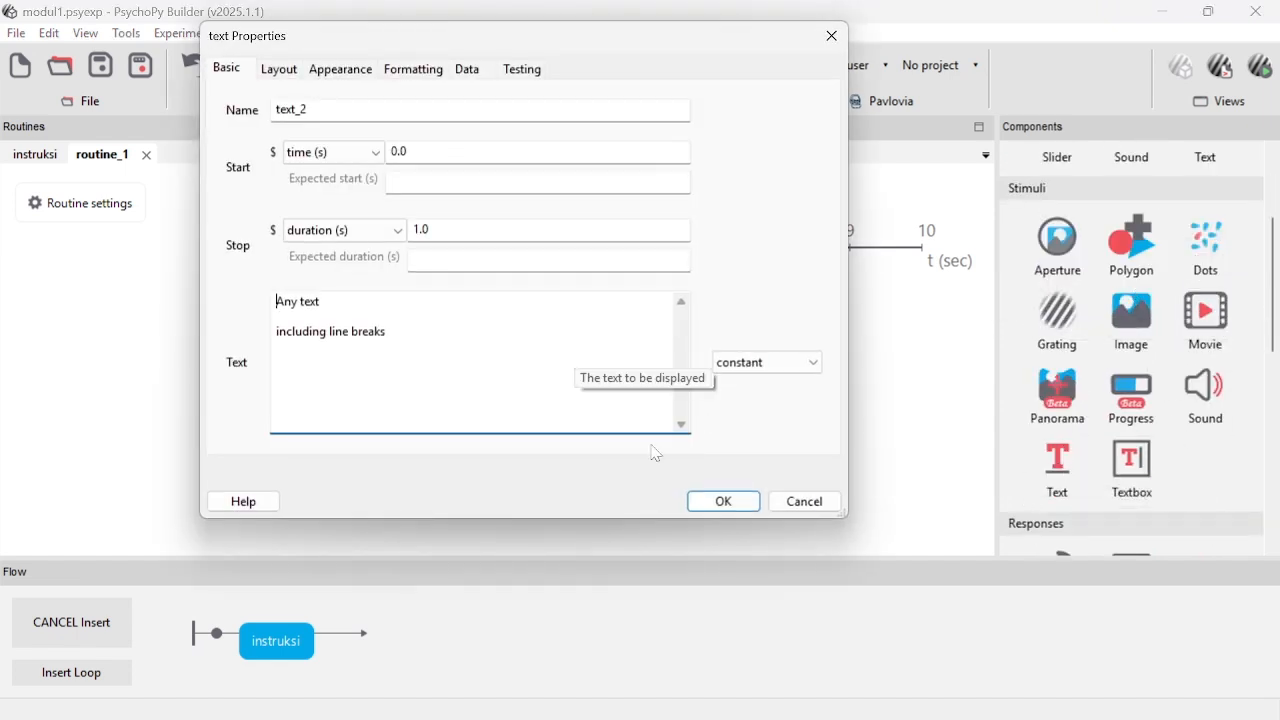
key("alt+Tab")
left_click_drag(828, 295, 963, 372)
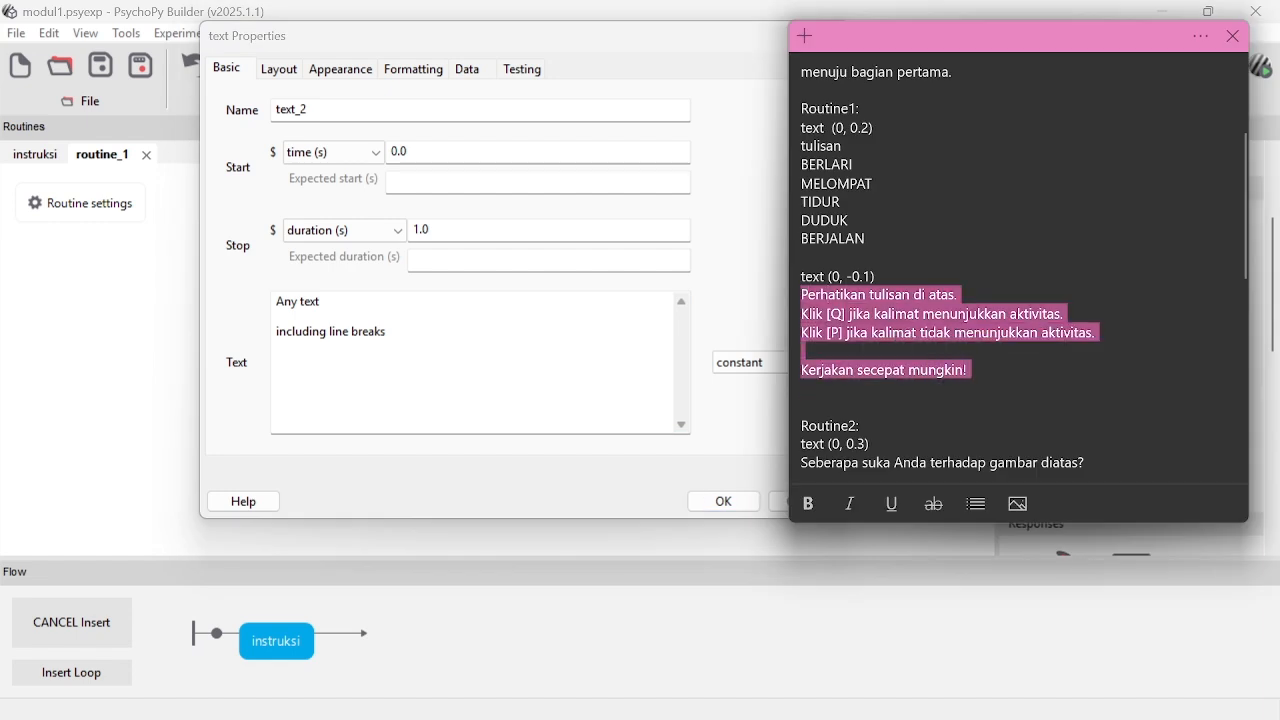
key("alt+Tab")
key("ctrl+a")
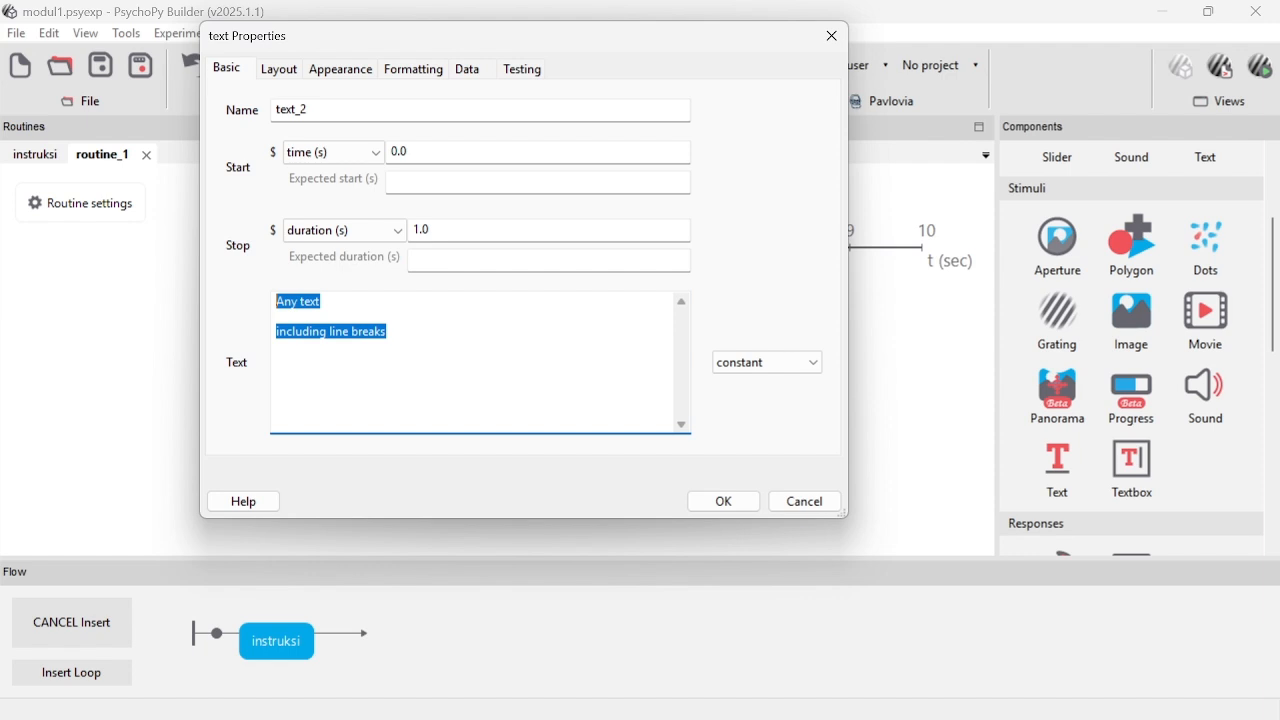
type("Perhatikan tulisan di atas. Klik [Q] jika kalimat menunjukkan aktivitas. Klik [P] jika kalimat tidak menunjukkan aktivitas.  Kerjakan secepat mungkin!")
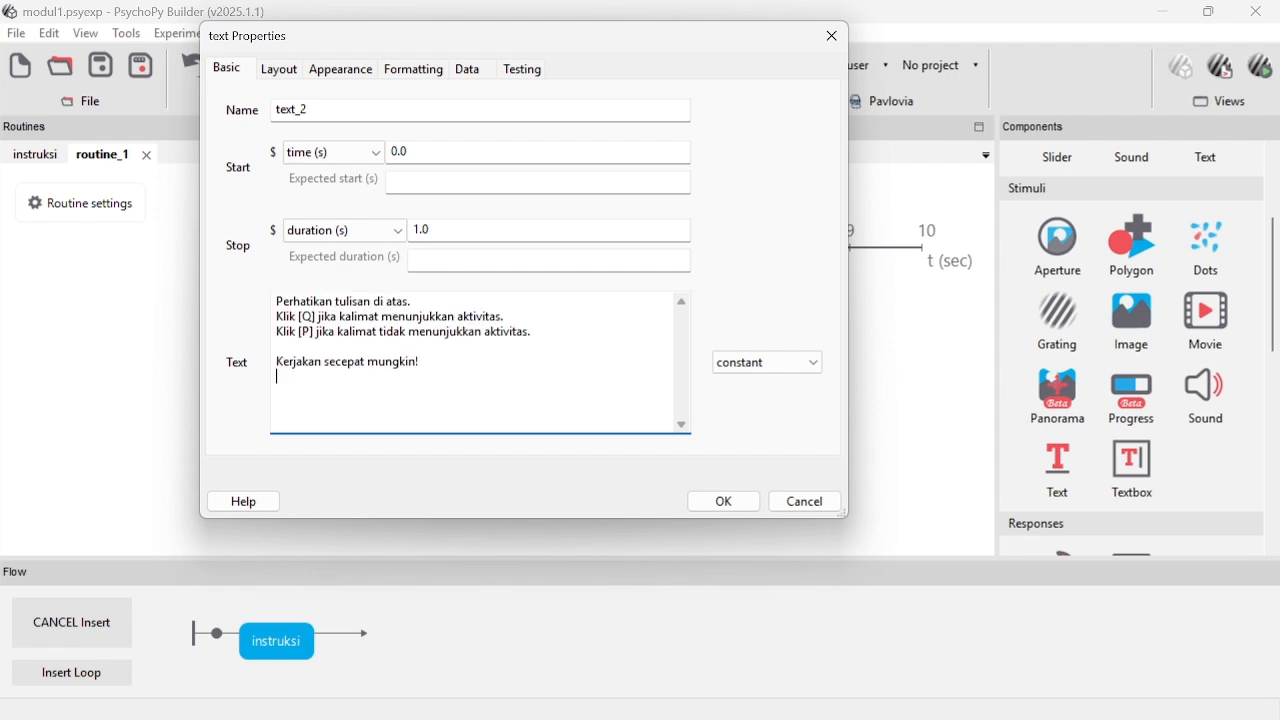
- Insert a blank line after "Perhatikan tulisan di atas." and clear the text's stop duration
left_click_drag(277, 317, 463, 321)
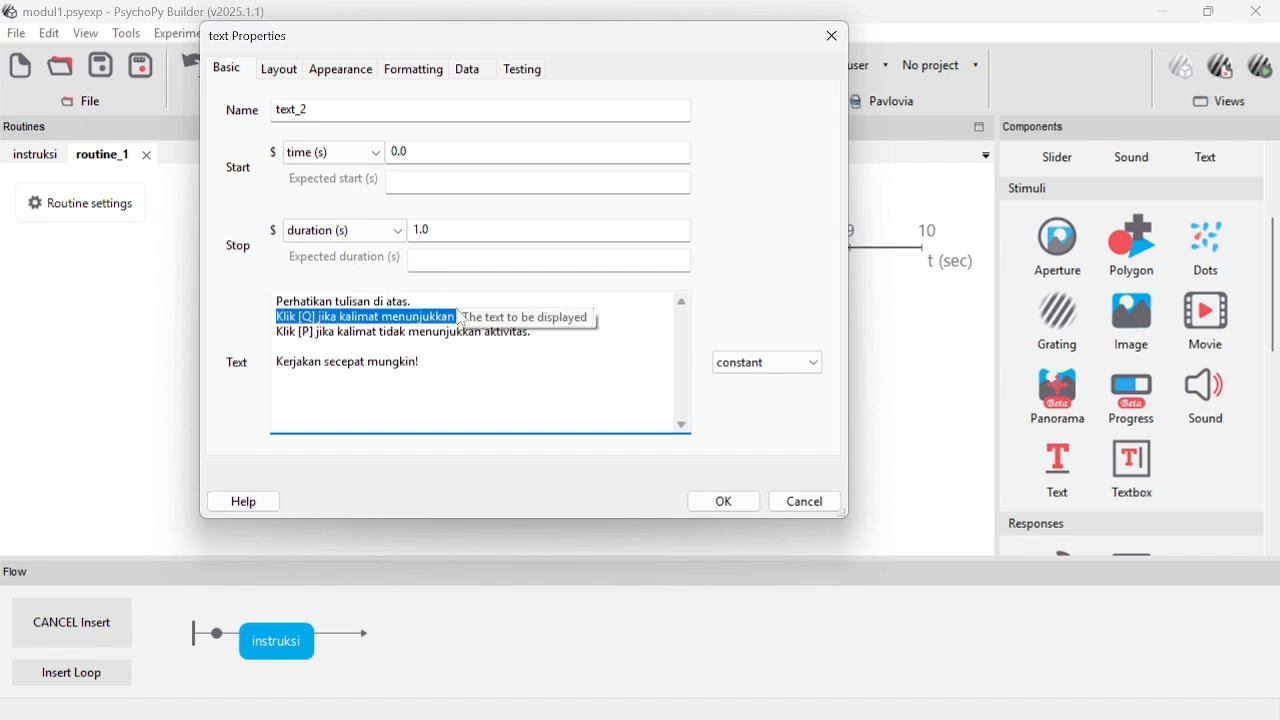
key("Up")
key("Return")
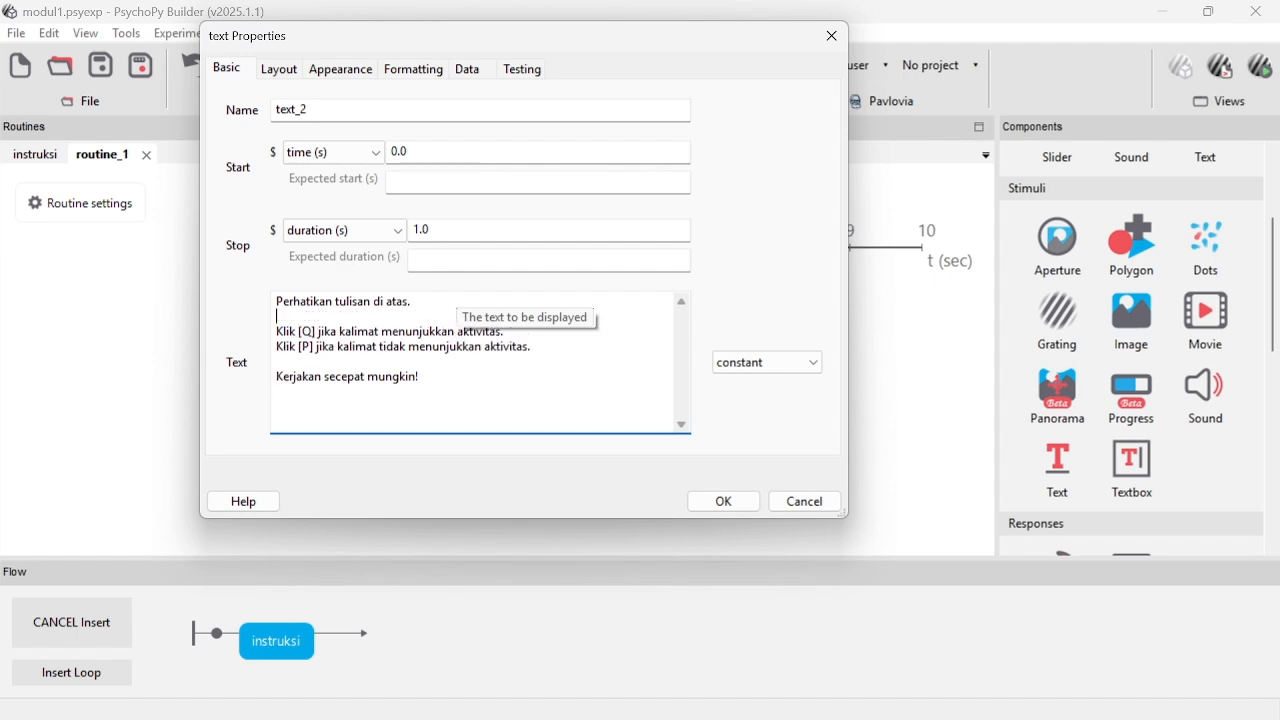
left_click(430, 230)
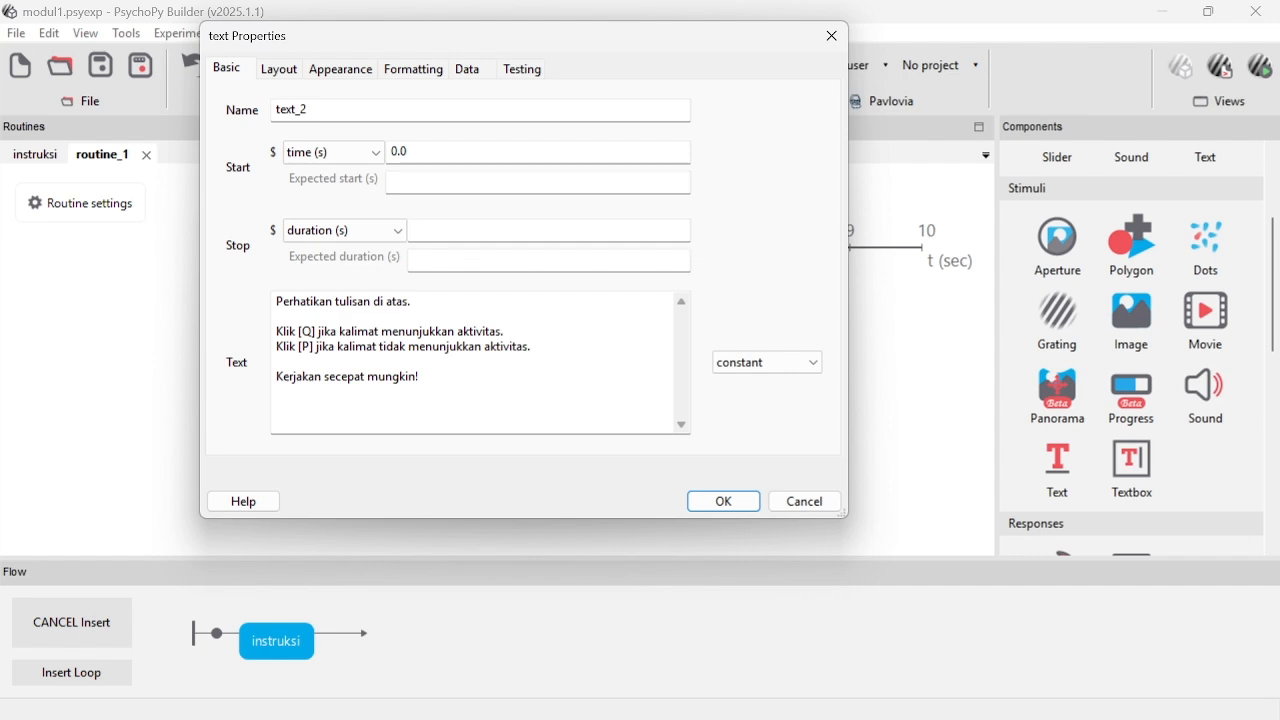
left_click(447, 229)
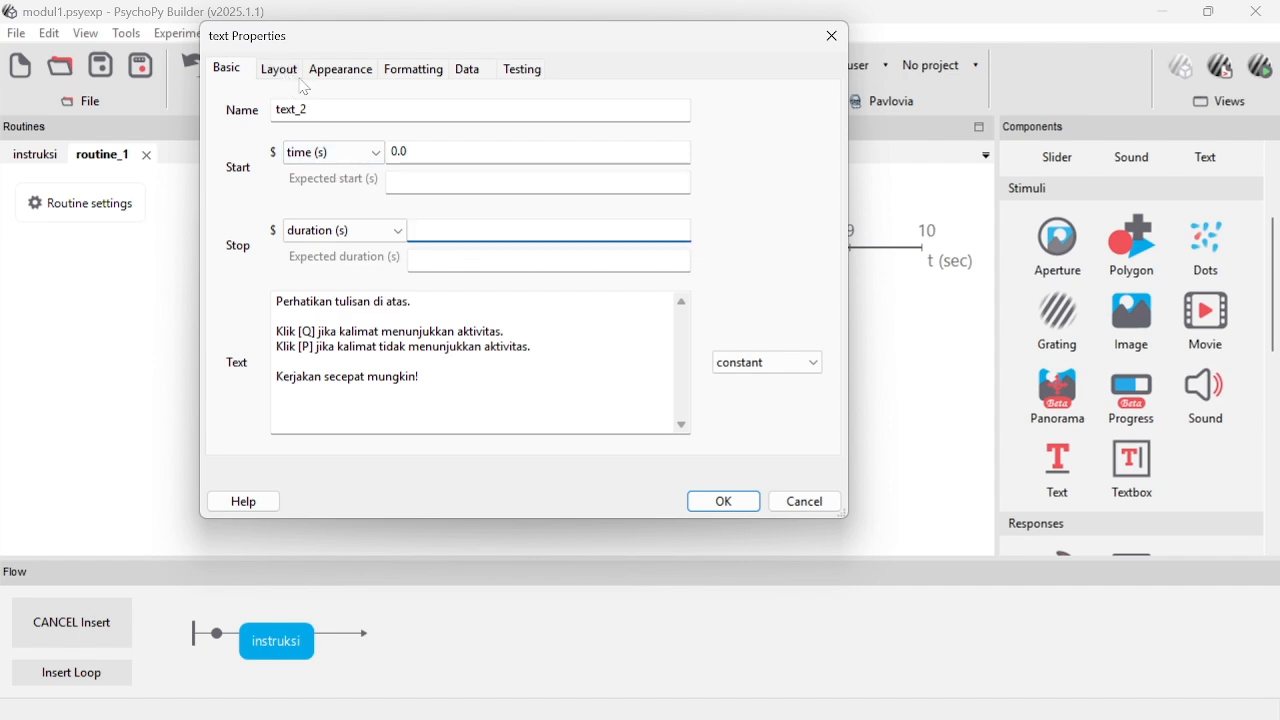
- Set the "Perhatikan tulisan di atas." text's position to (0, 0.2) and apply its properties
left_click(289, 73)
left_click(372, 108)
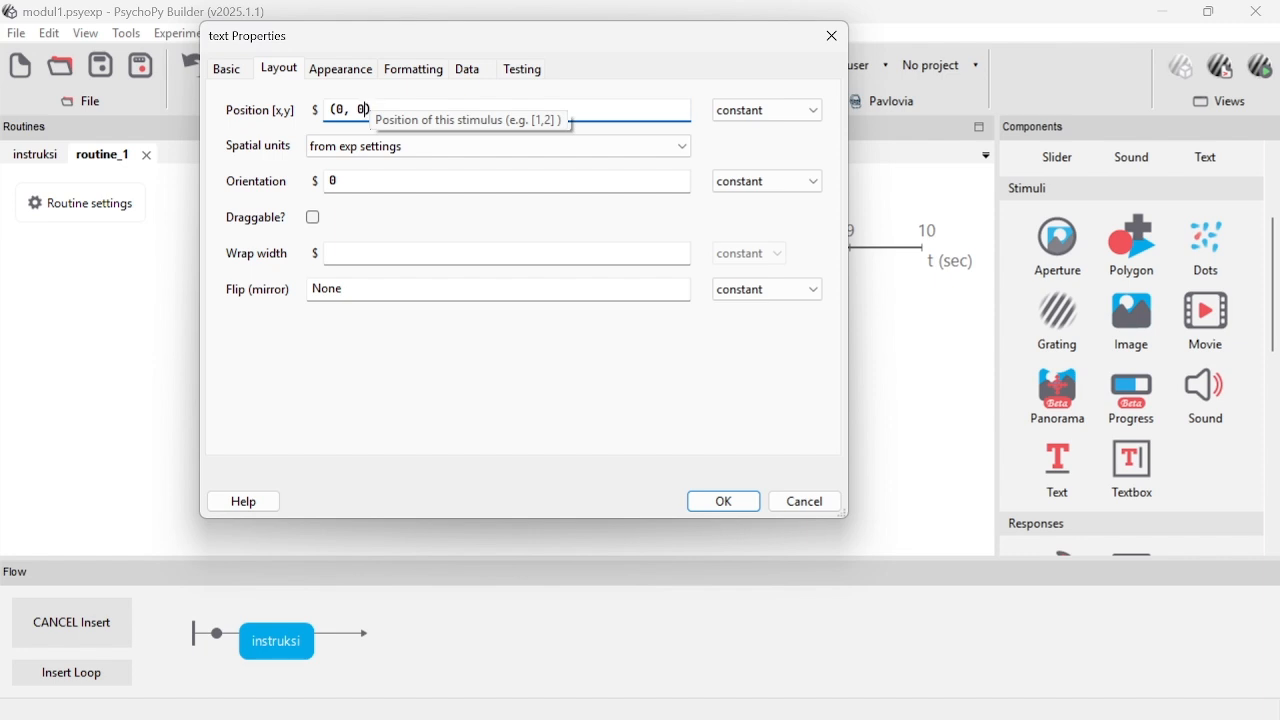
type(".2")
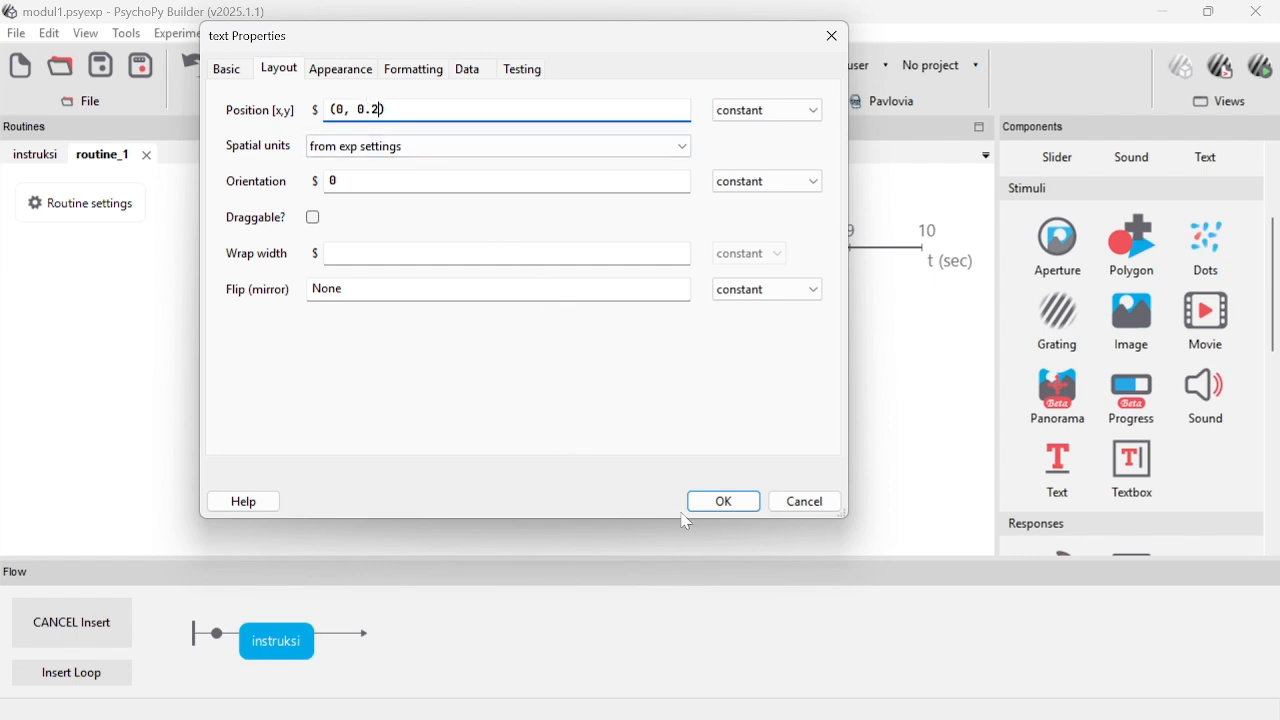
left_click(740, 510)
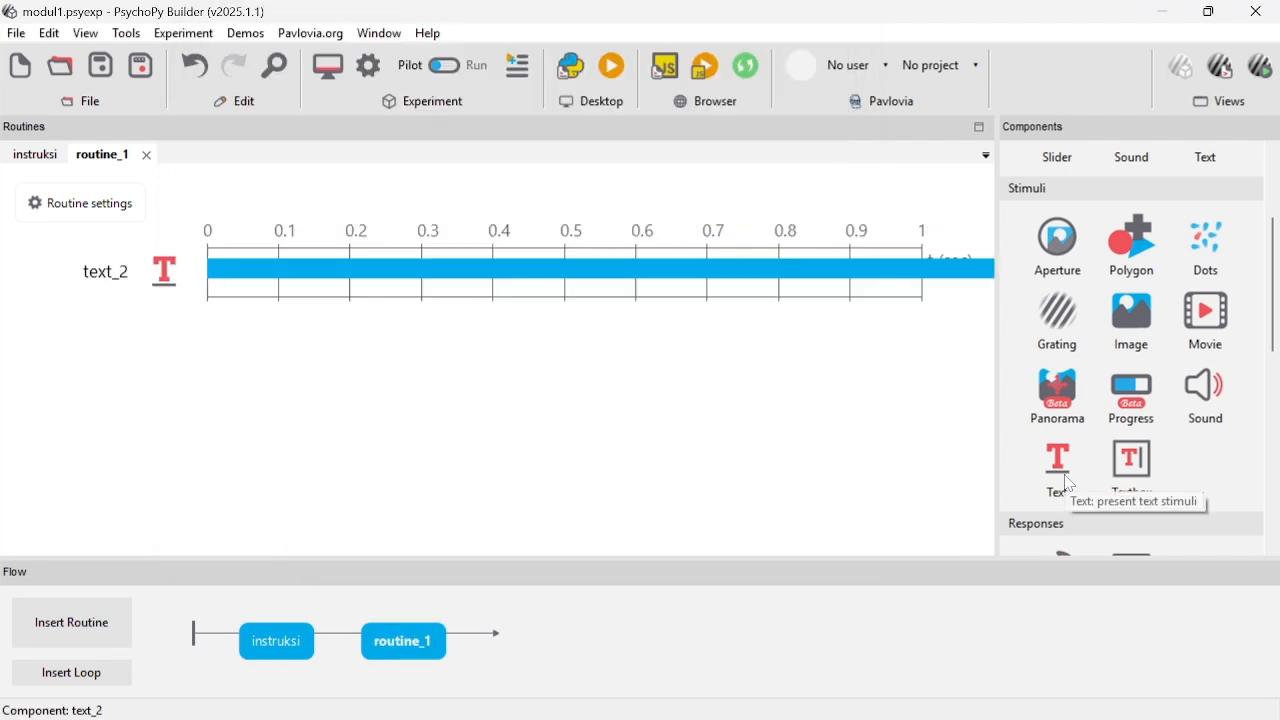
- Add a second Text component to routine_1 that displays the variable $teks, with an empty stop duration
left_click(1060, 468)
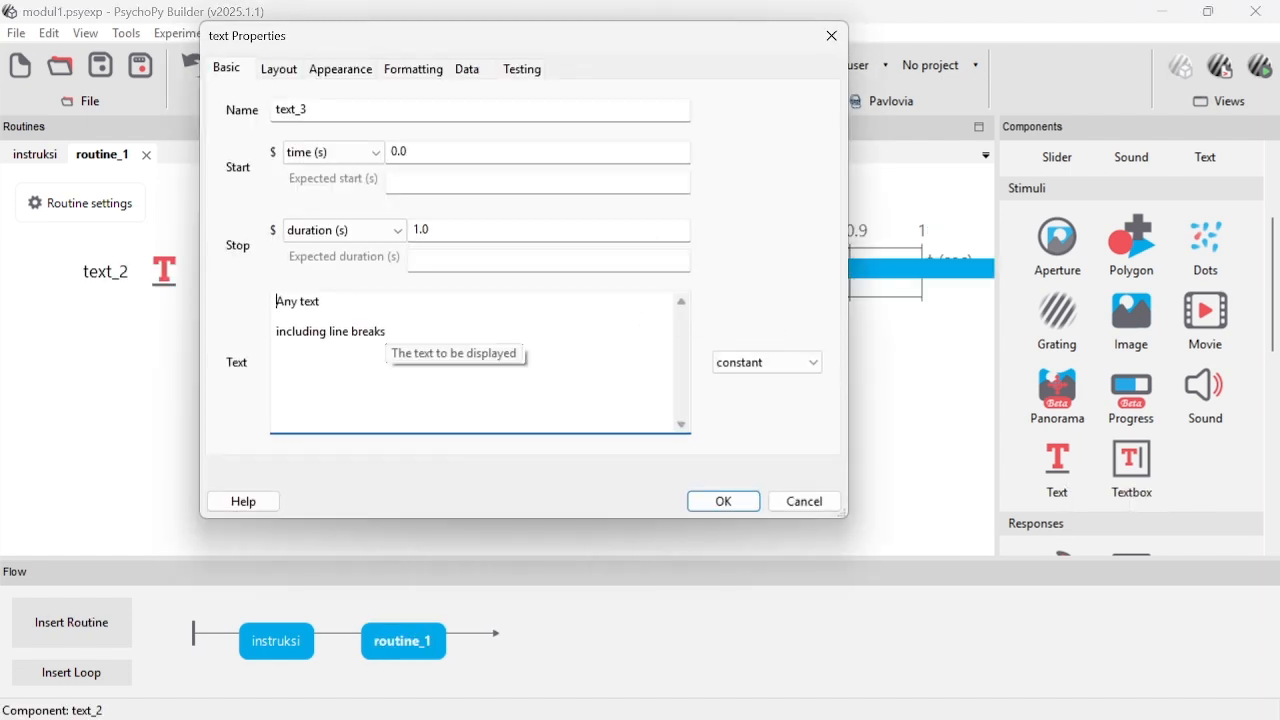
left_click_drag(276, 331, 384, 331)
key("shift+Up")
key("BackSpace")
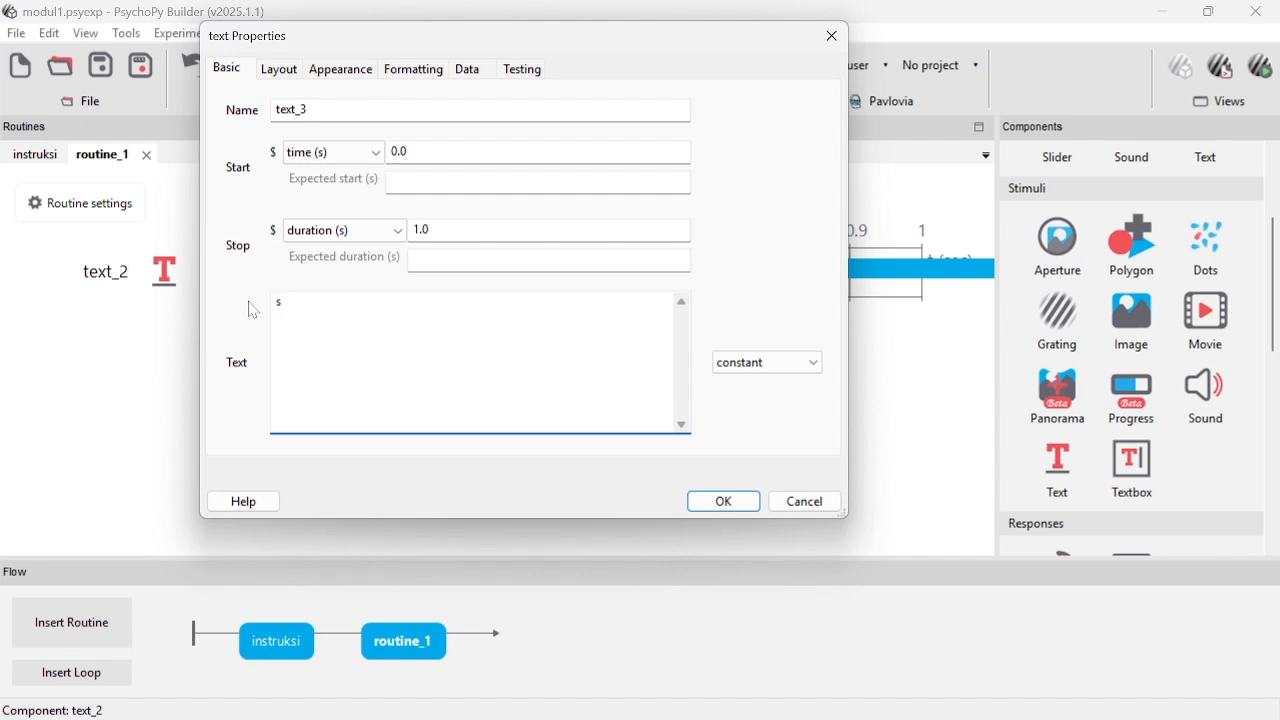
key("Delete")
type("$teks")
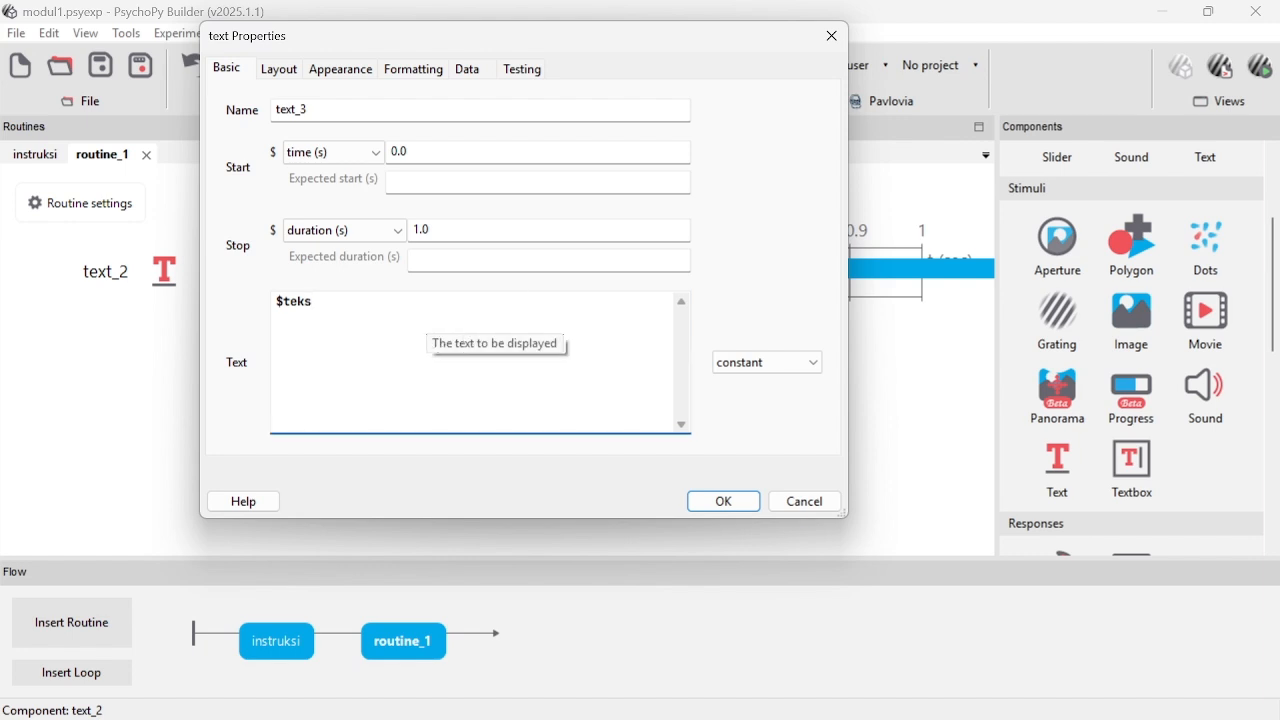
left_click(458, 228)
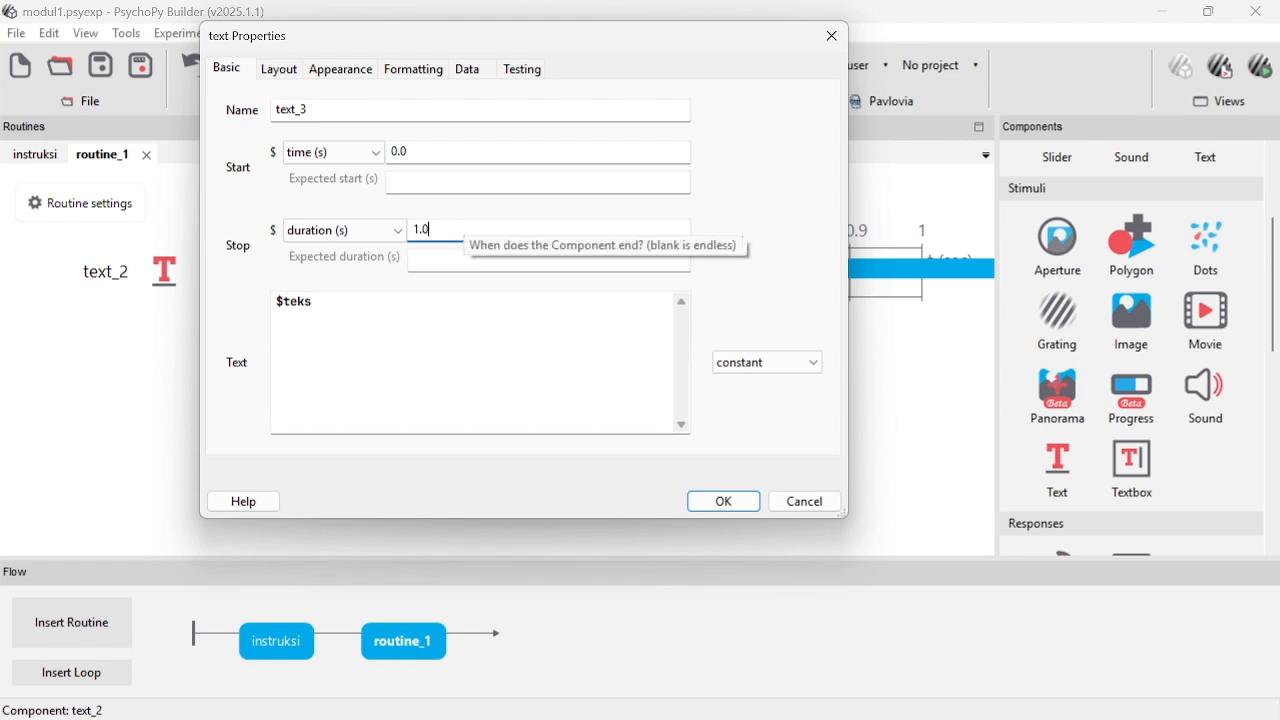
key("BackSpace")
key("BackSpace")
key("BackSpace")
- Set the position of the $teks text to (0, 0.2)
left_click(281, 70)
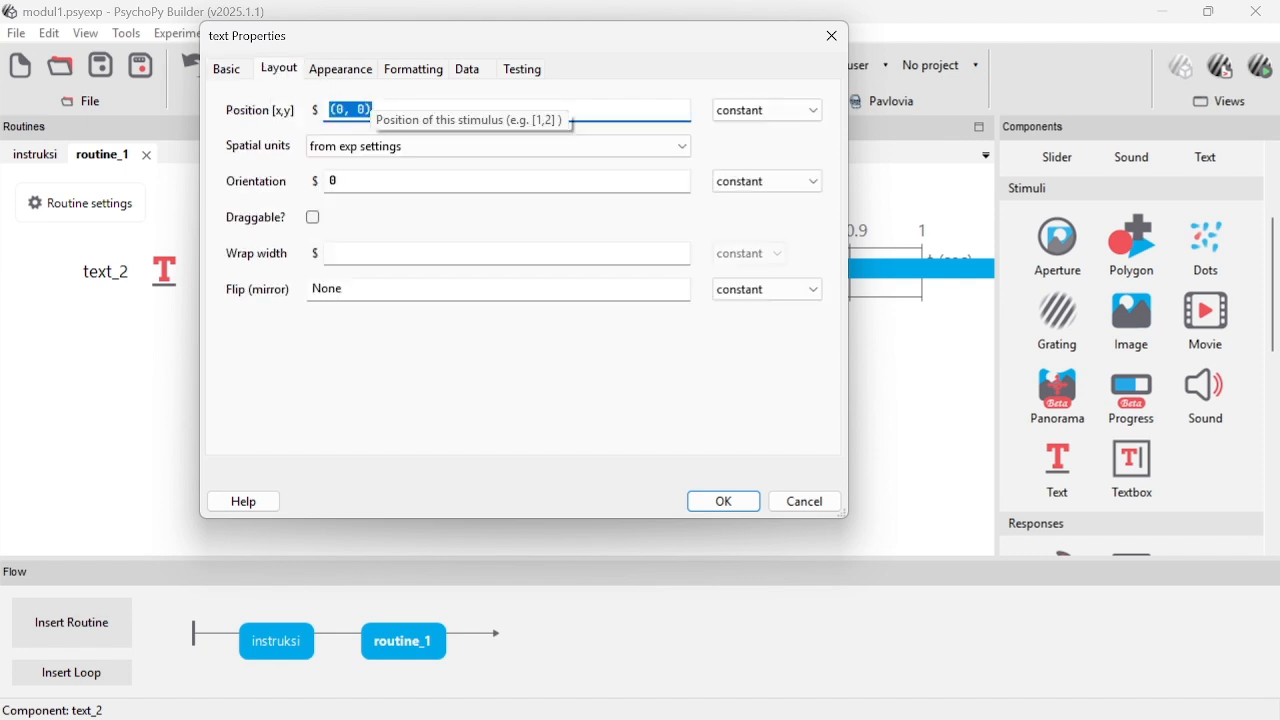
left_click(368, 110)
key("BackSpace")
type("2")
key("BackSpace")
type("0.2")
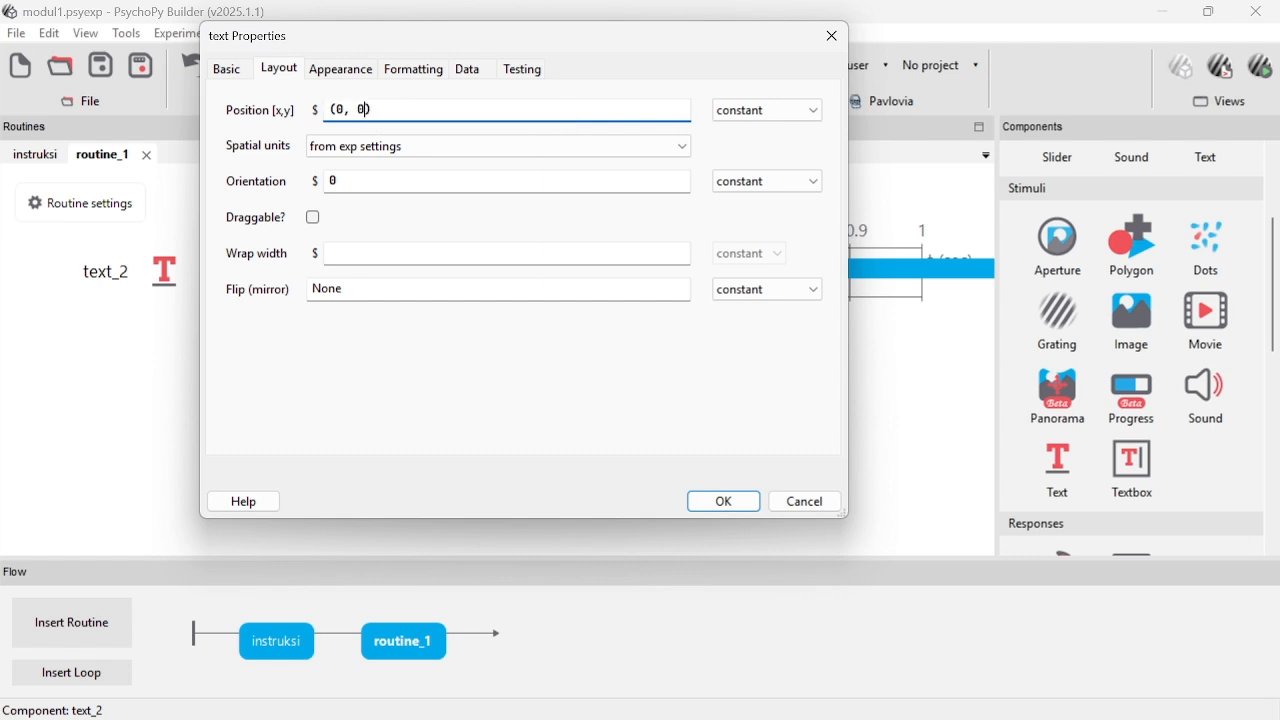
- Choose a foreground color for the $teks text and apply its properties
left_click(341, 70)
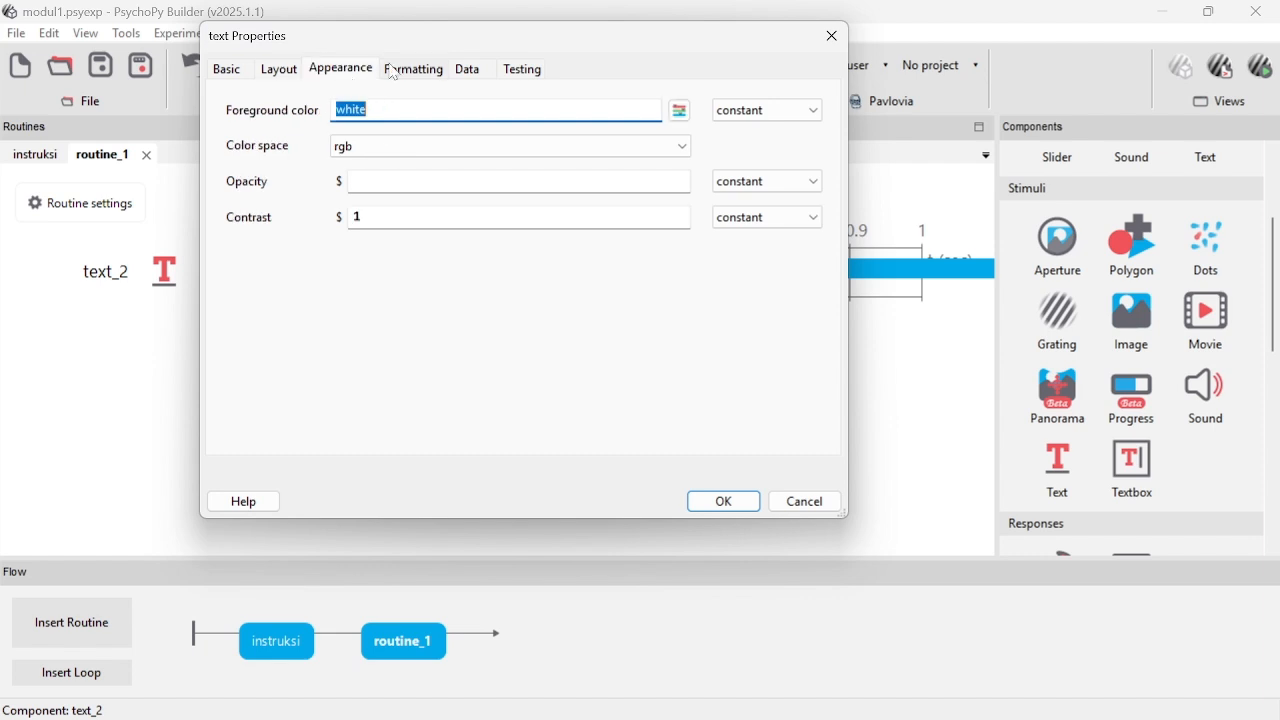
left_click(680, 110)
left_click(669, 178)
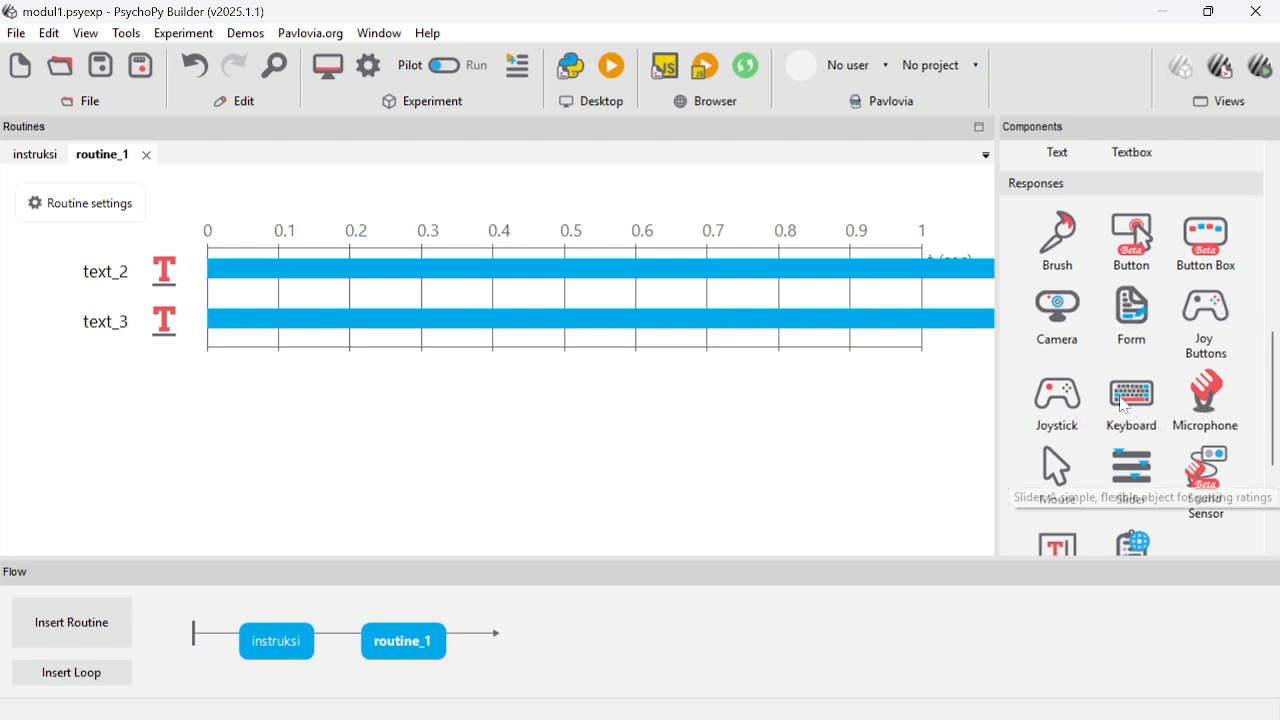
- Add a Keyboard component to routine_1 and set its allowed keys to 'q', 'p'
left_click(1138, 408)
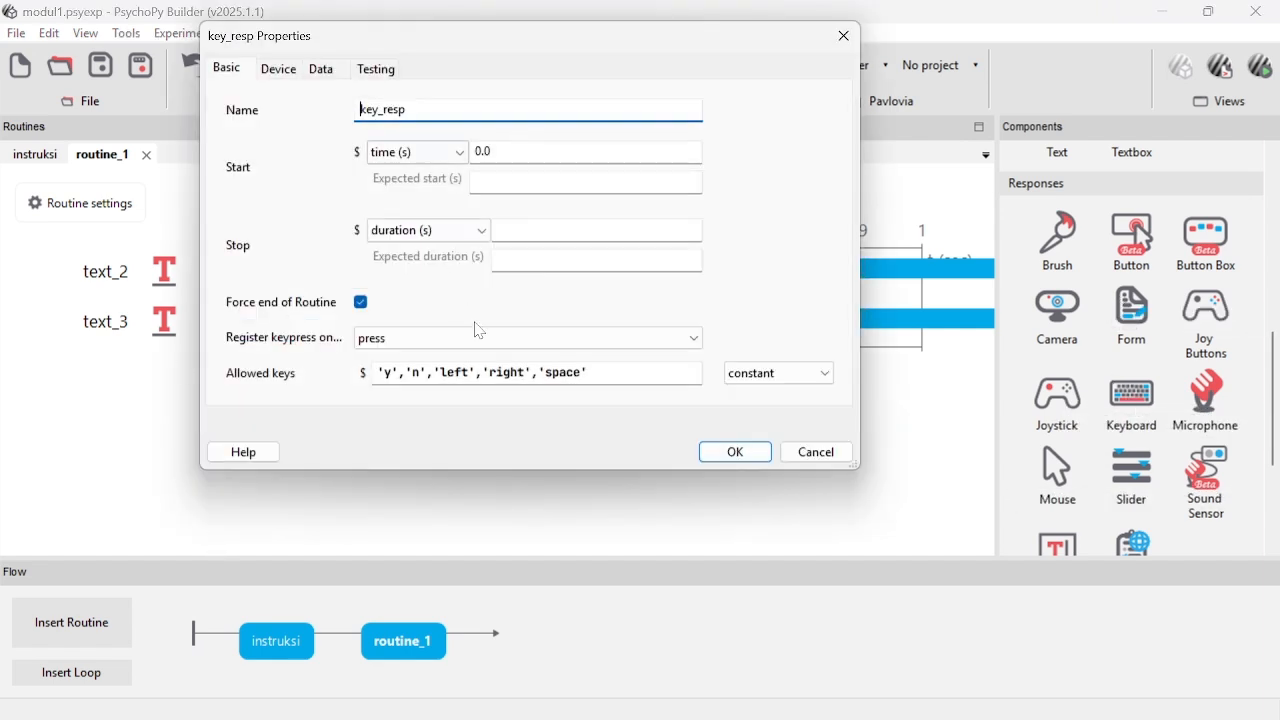
left_click_drag(590, 373, 427, 374)
key("BackSpace")
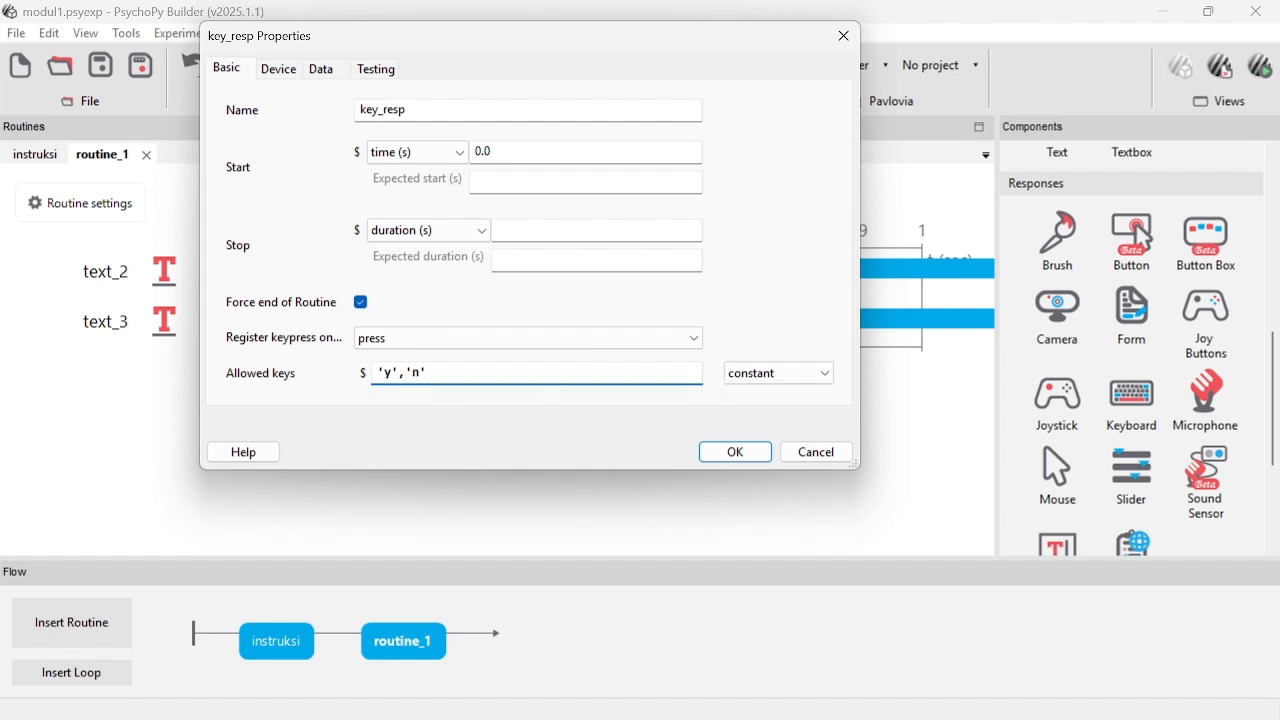
left_click(393, 372)
key("BackSpace")
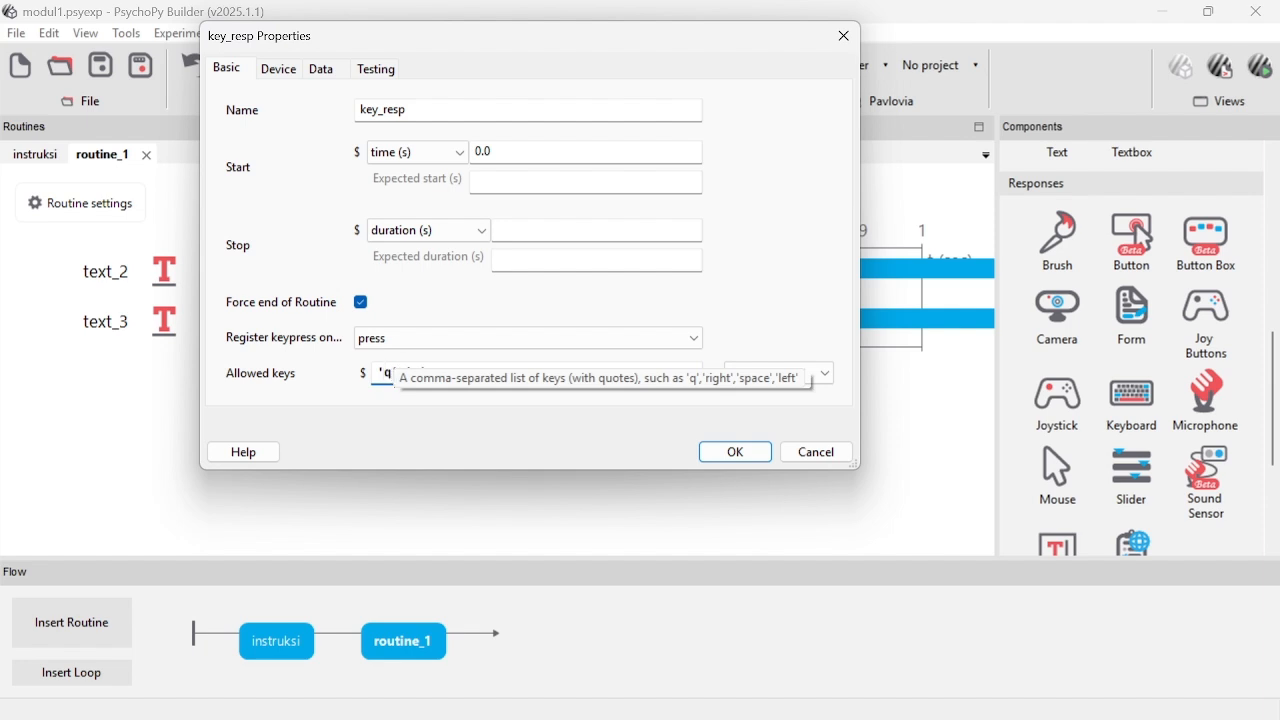
left_click(406, 372)
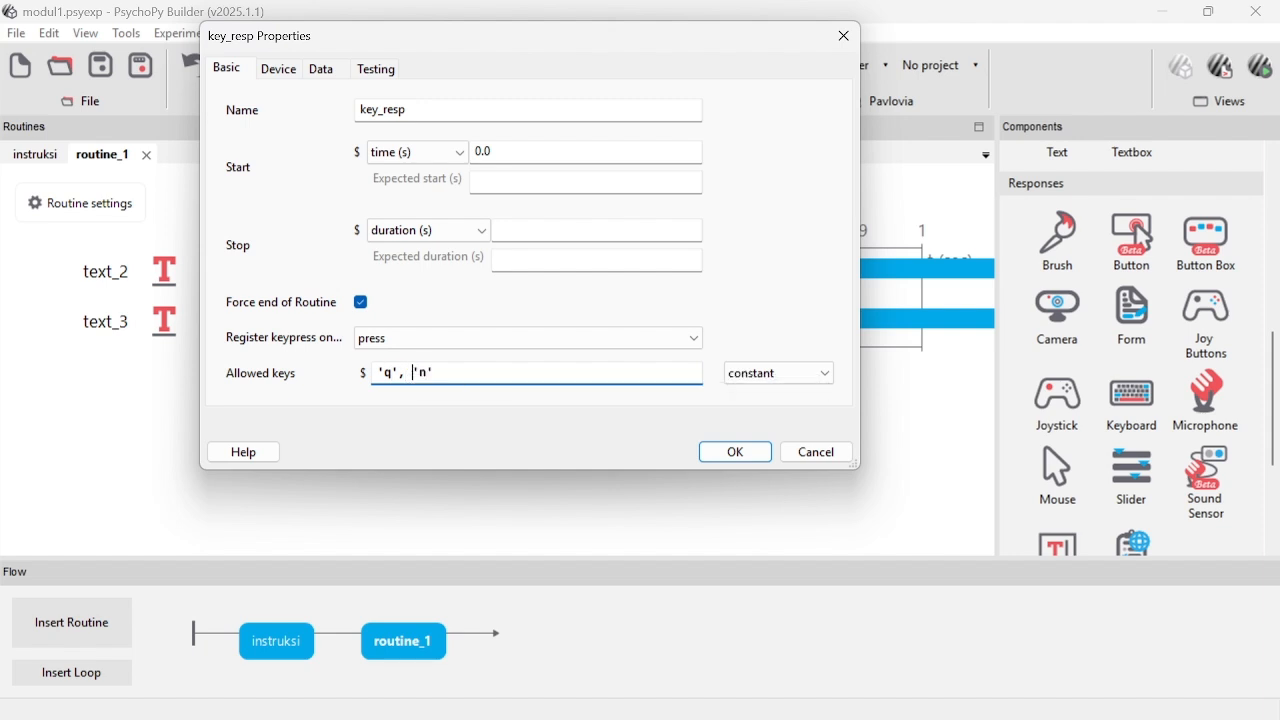
double_click(423, 372)
key("BackSpace")
type("p")
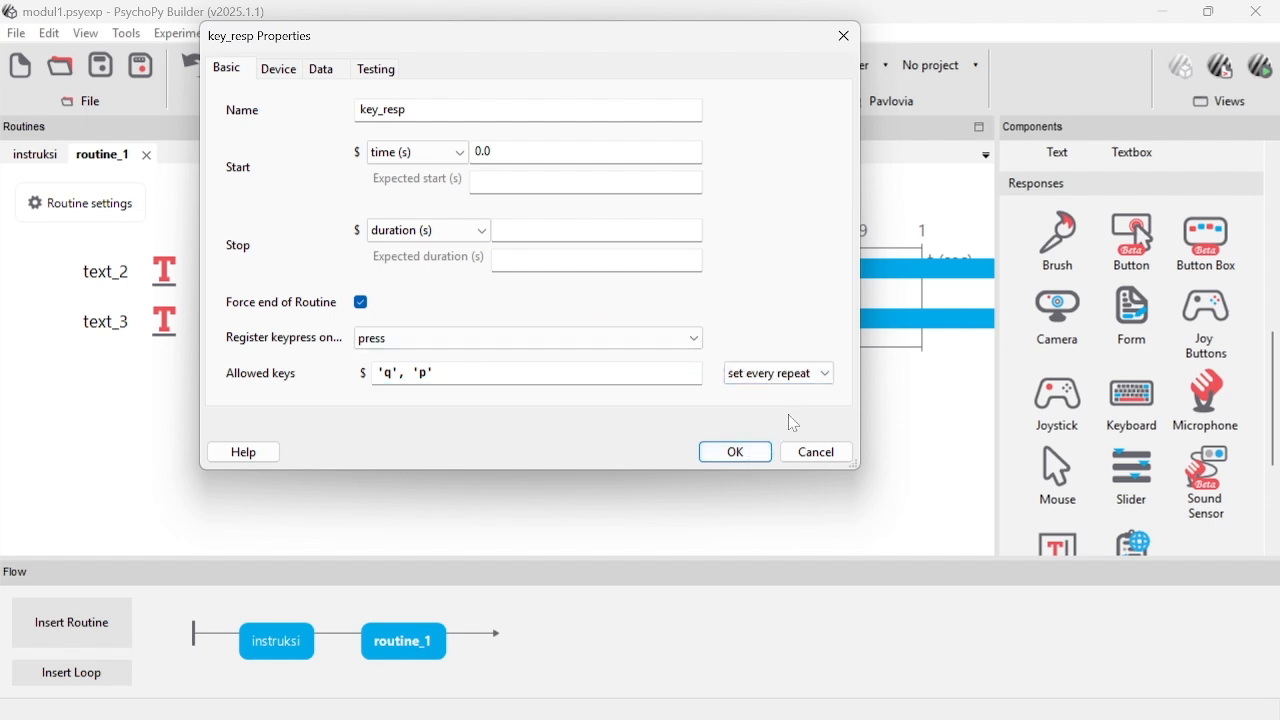
- Make the keyboard response's allowed keys set every repeat and apply the component's properties
left_click(778, 377)
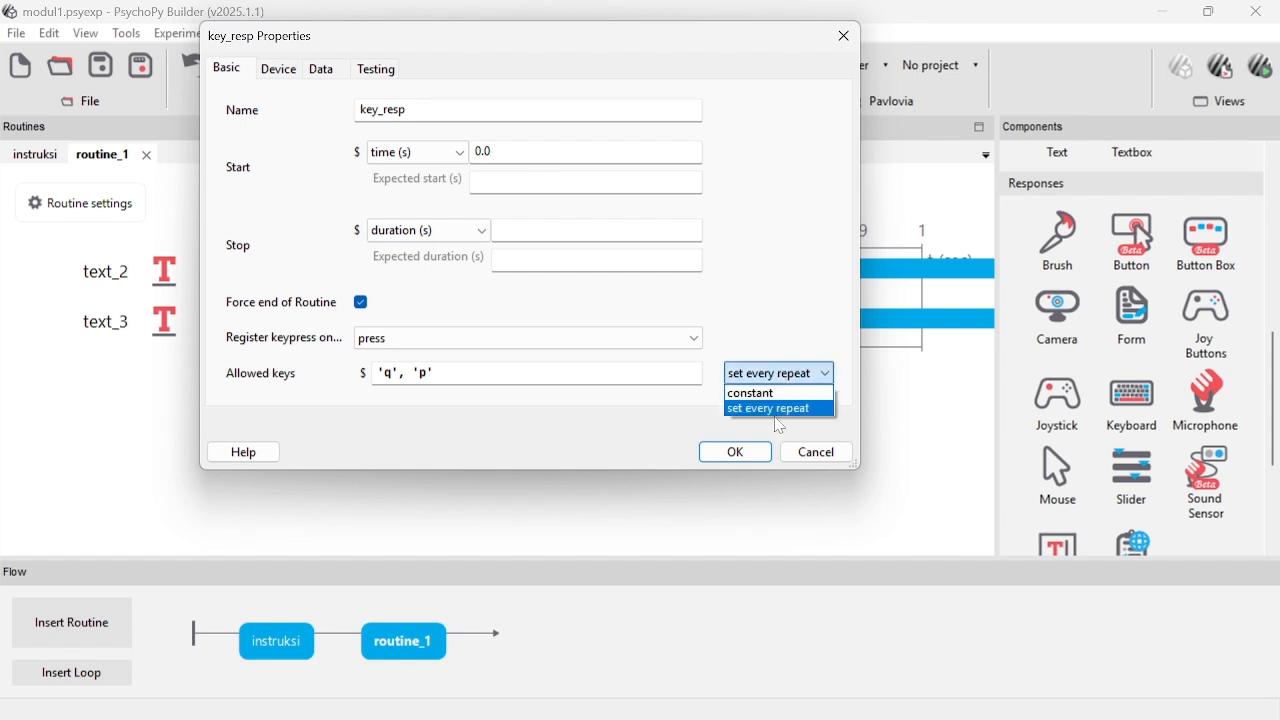
left_click(776, 412)
left_click(765, 451)
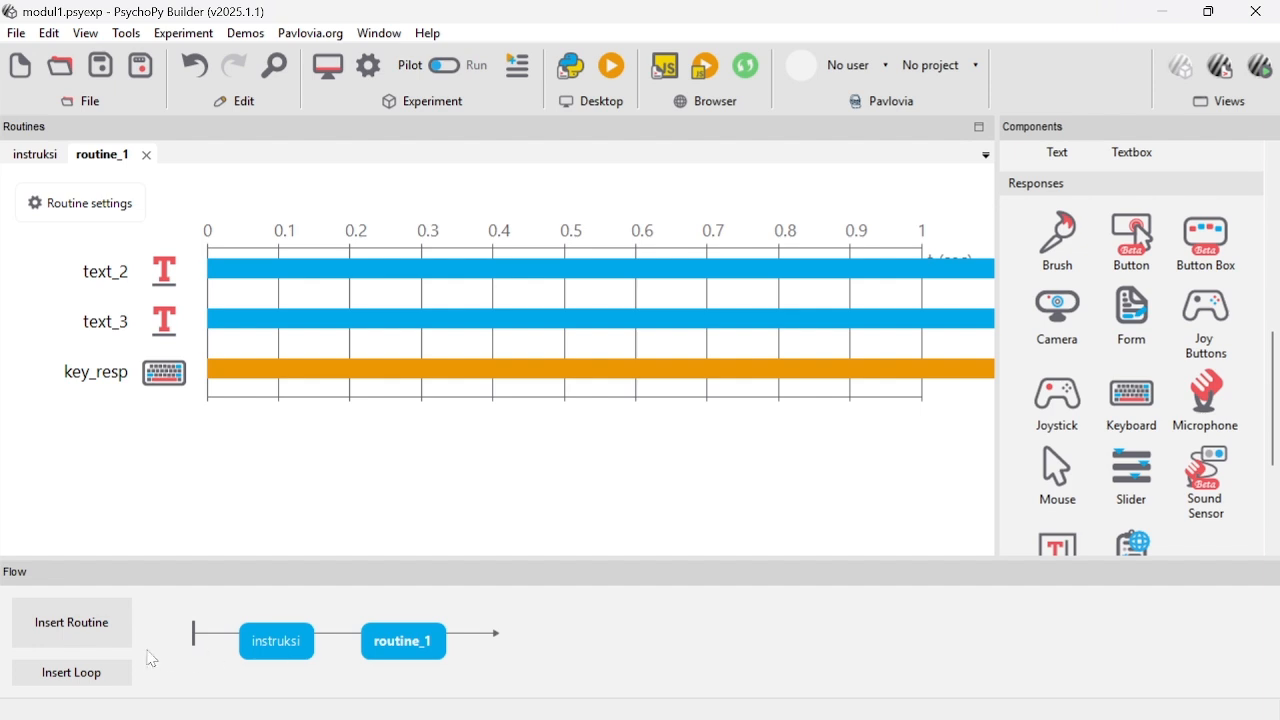
- Insert a loop in the flow that starts after instruksi and ends after routine_1
left_click(98, 684)
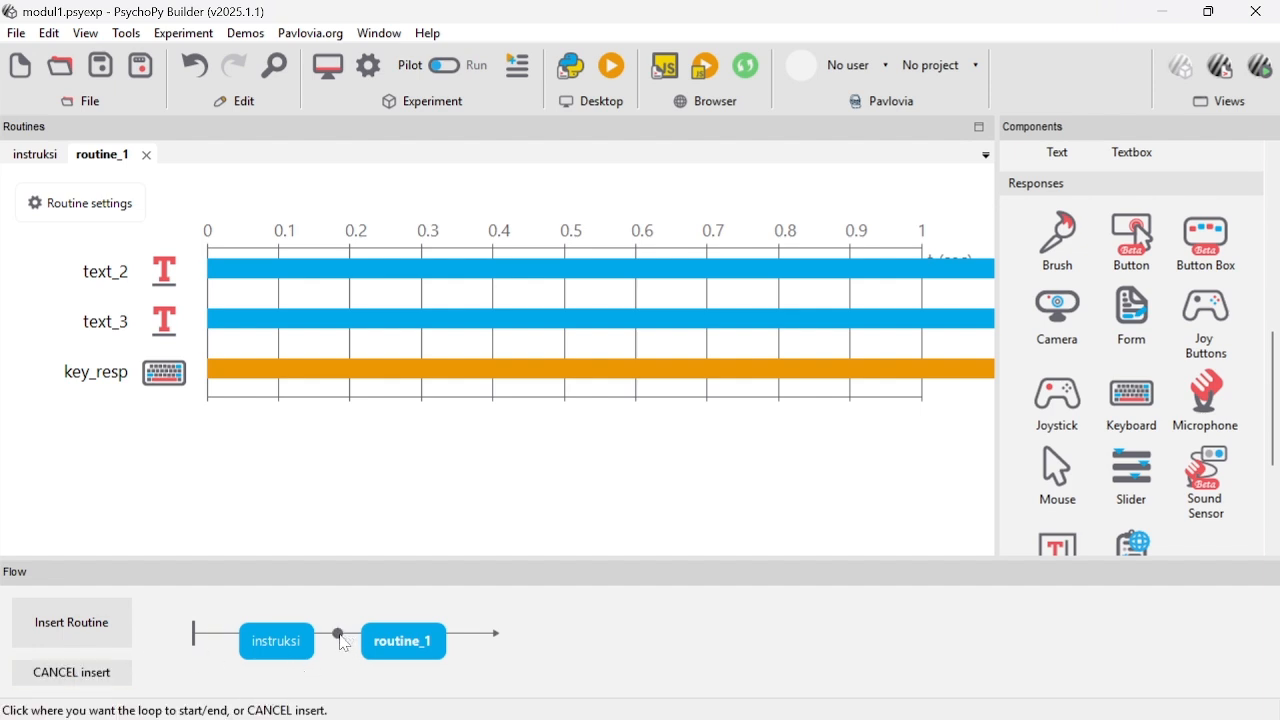
left_click(340, 644)
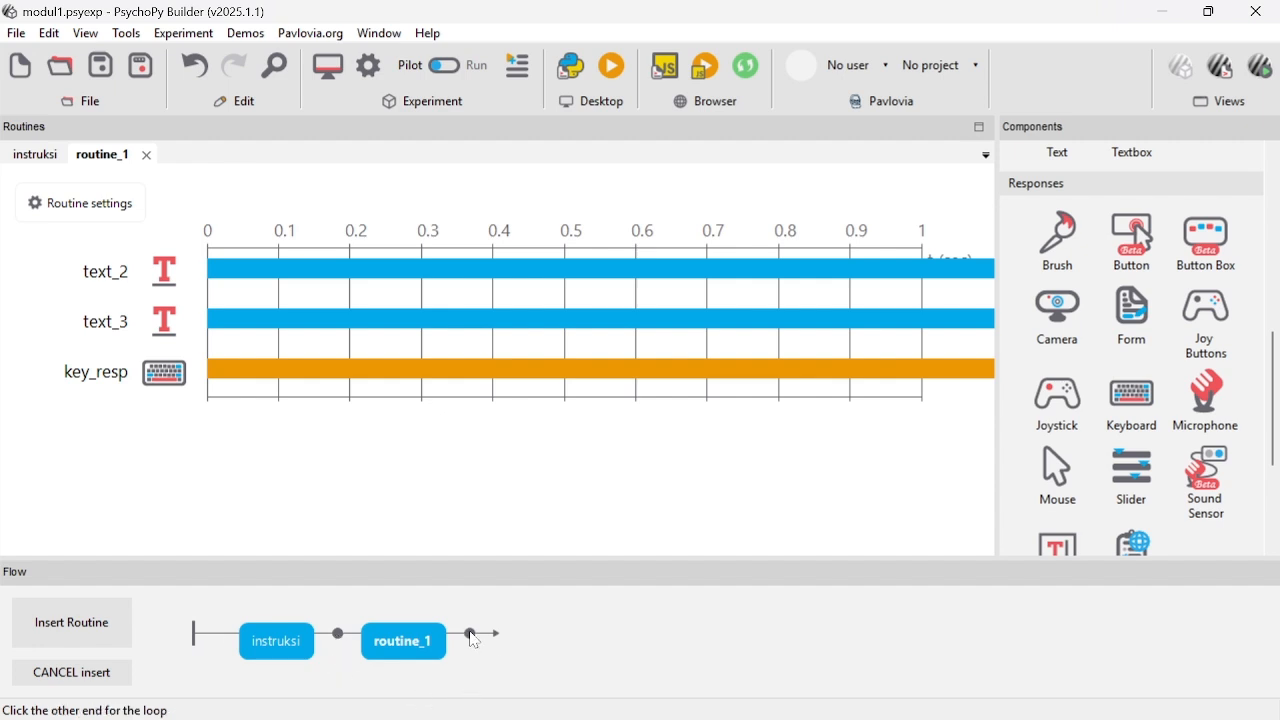
left_click(471, 634)
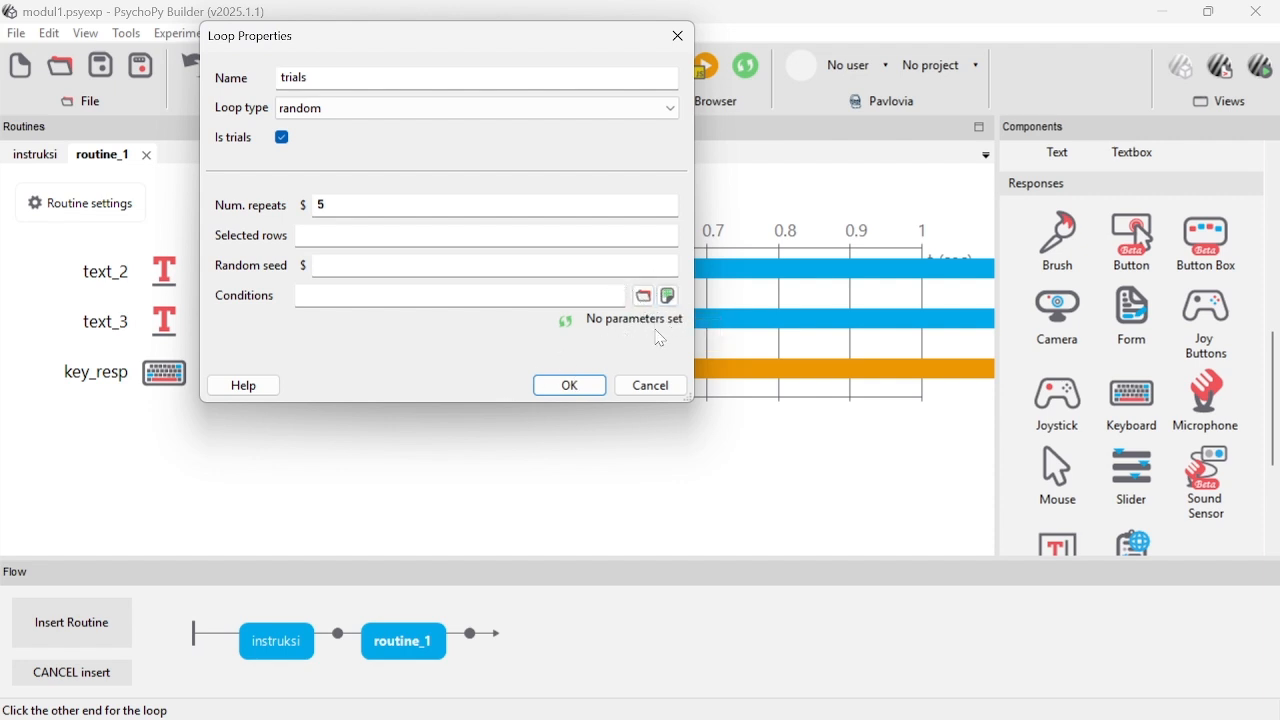
- Switch to File Explorer and open the stimtulisan workbook from the Eksperimen hana folder in a maximized Excel window
mouse_move(625, 712)
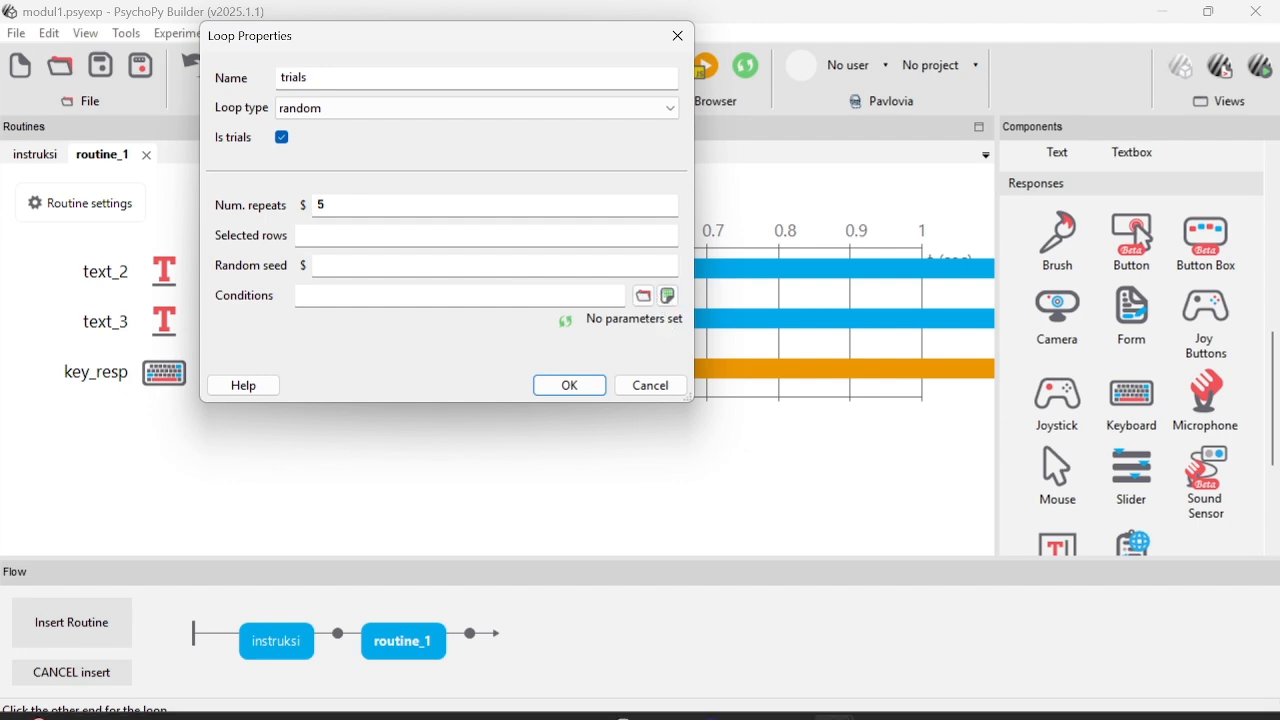
left_click(527, 697)
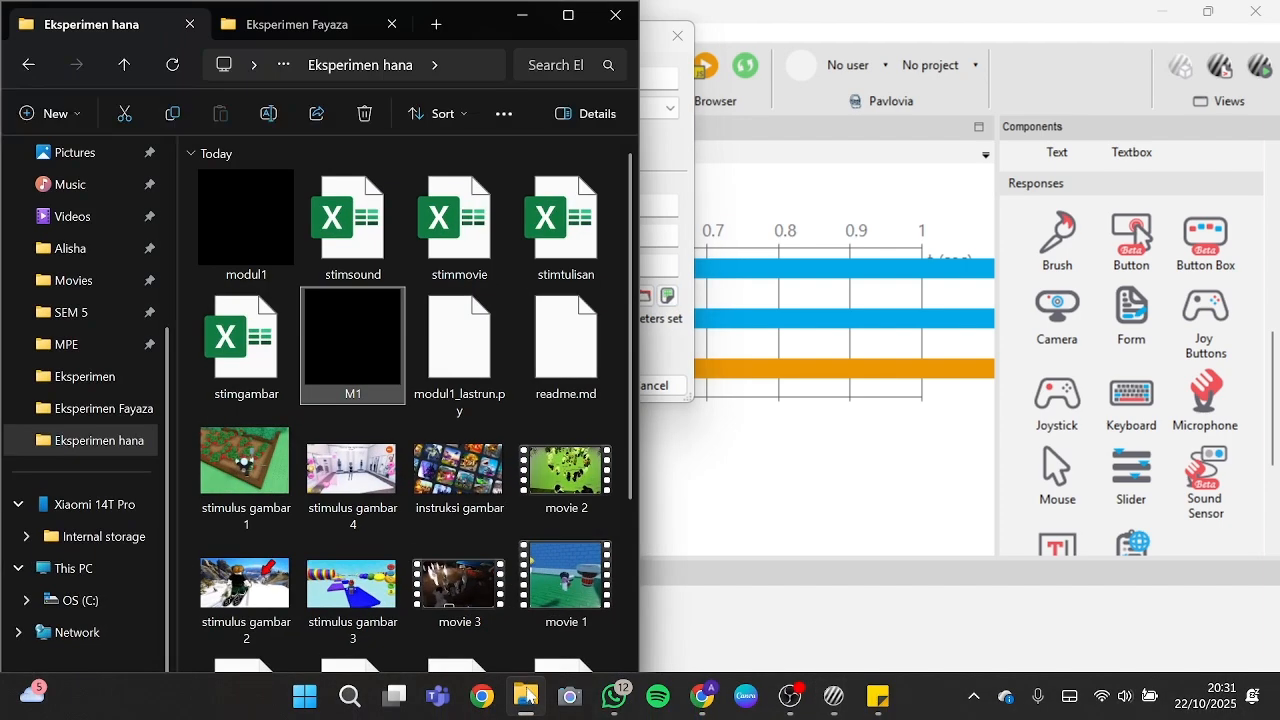
left_click(568, 17)
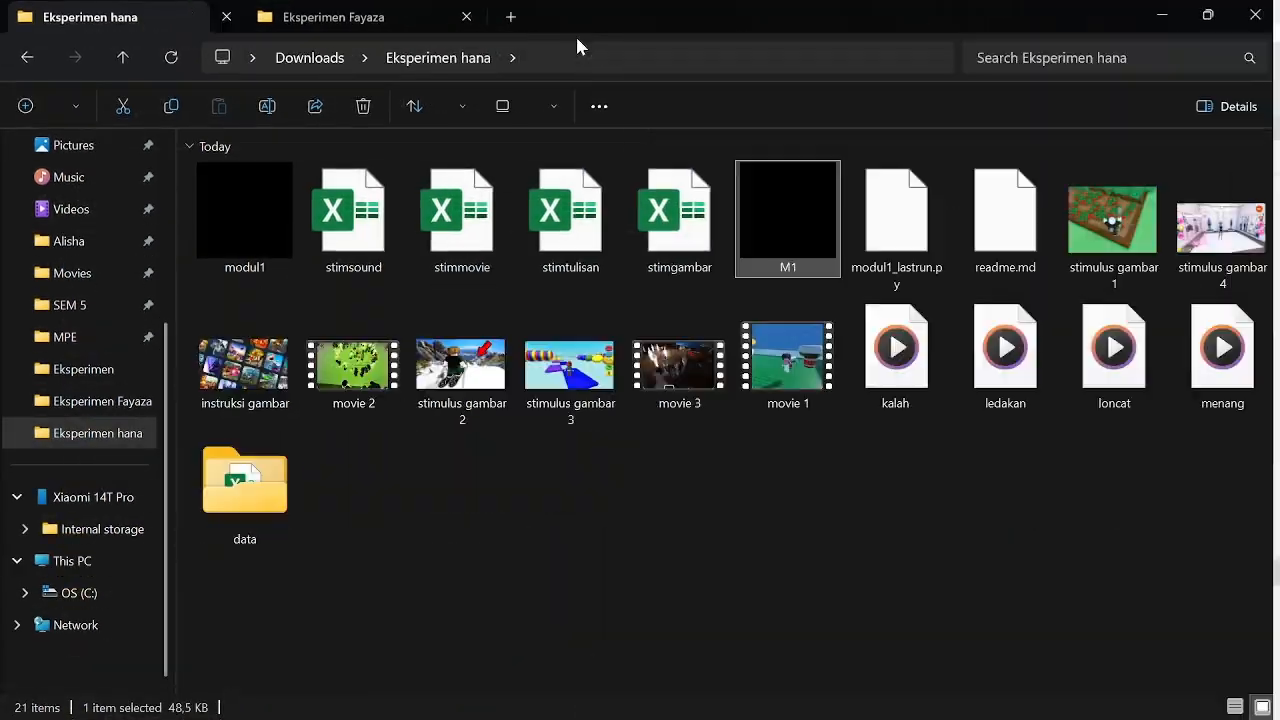
double_click(551, 268)
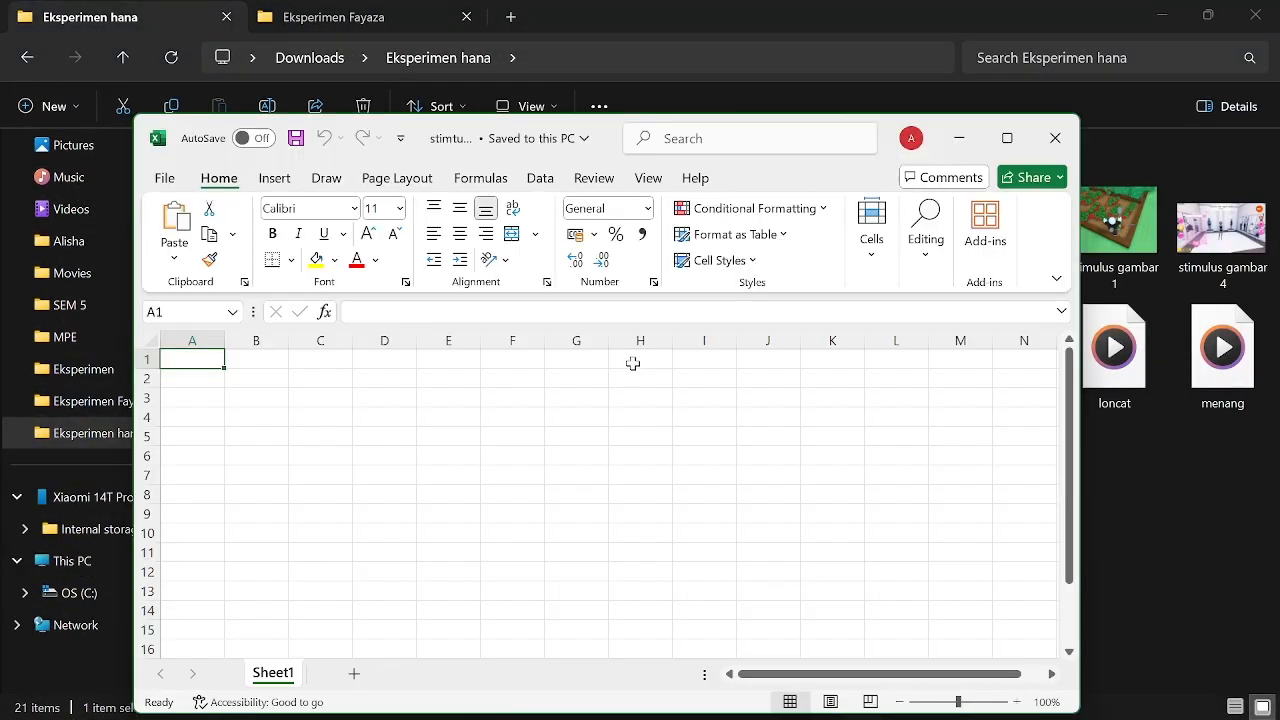
left_click(1008, 141)
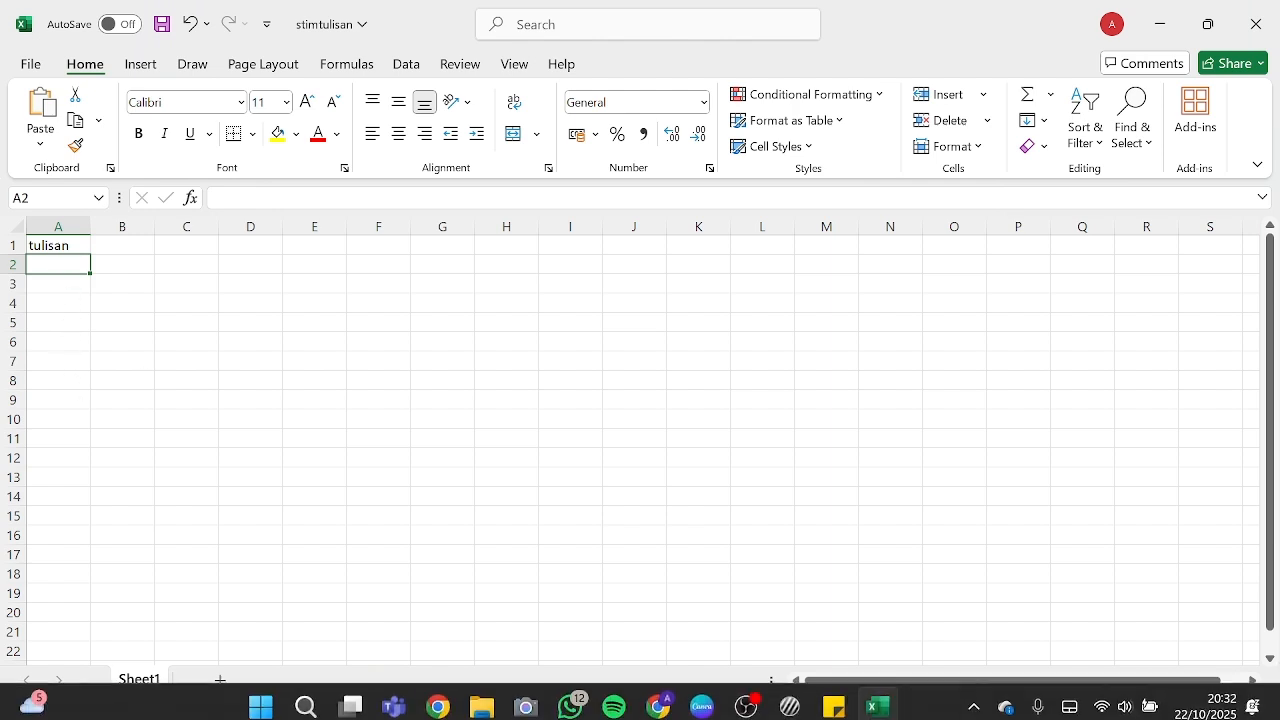
- List BERLARI, MELOMPAT, TIDUR, DUDUK and BERJALAN in cells A2 to A6 under the tulisan header
type("BERLARI")
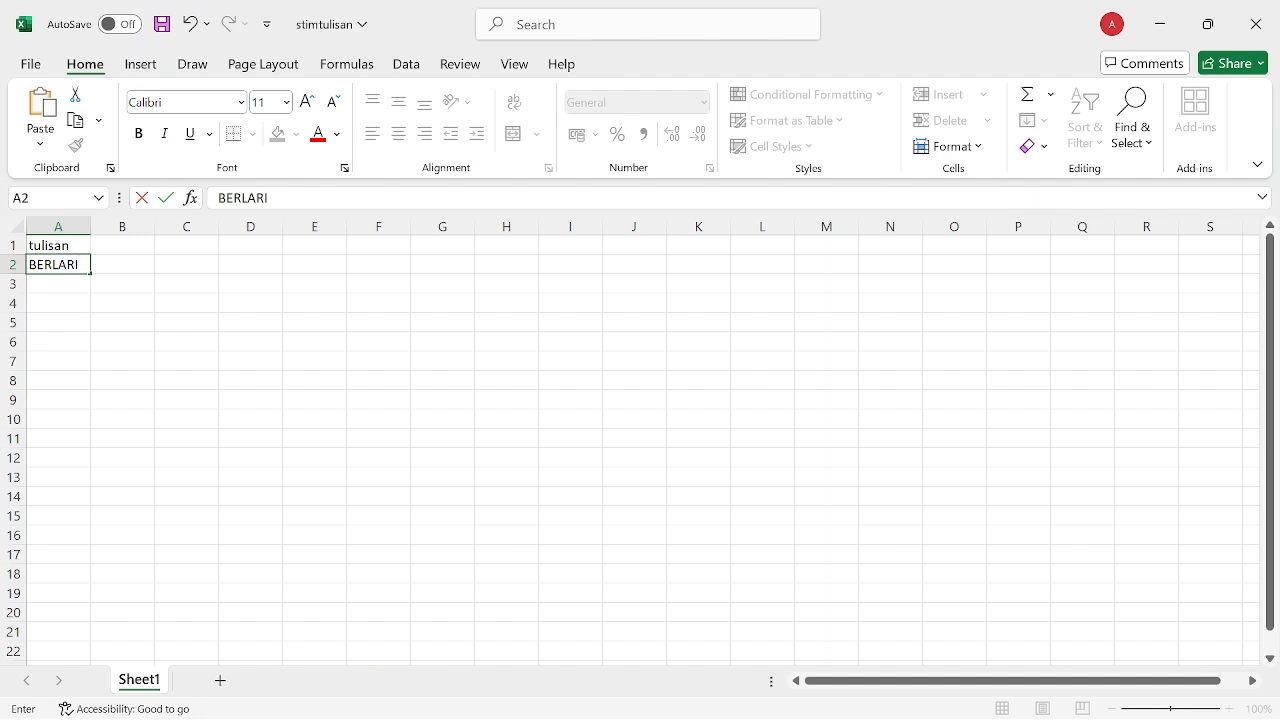
key("Return")
type("MEL")
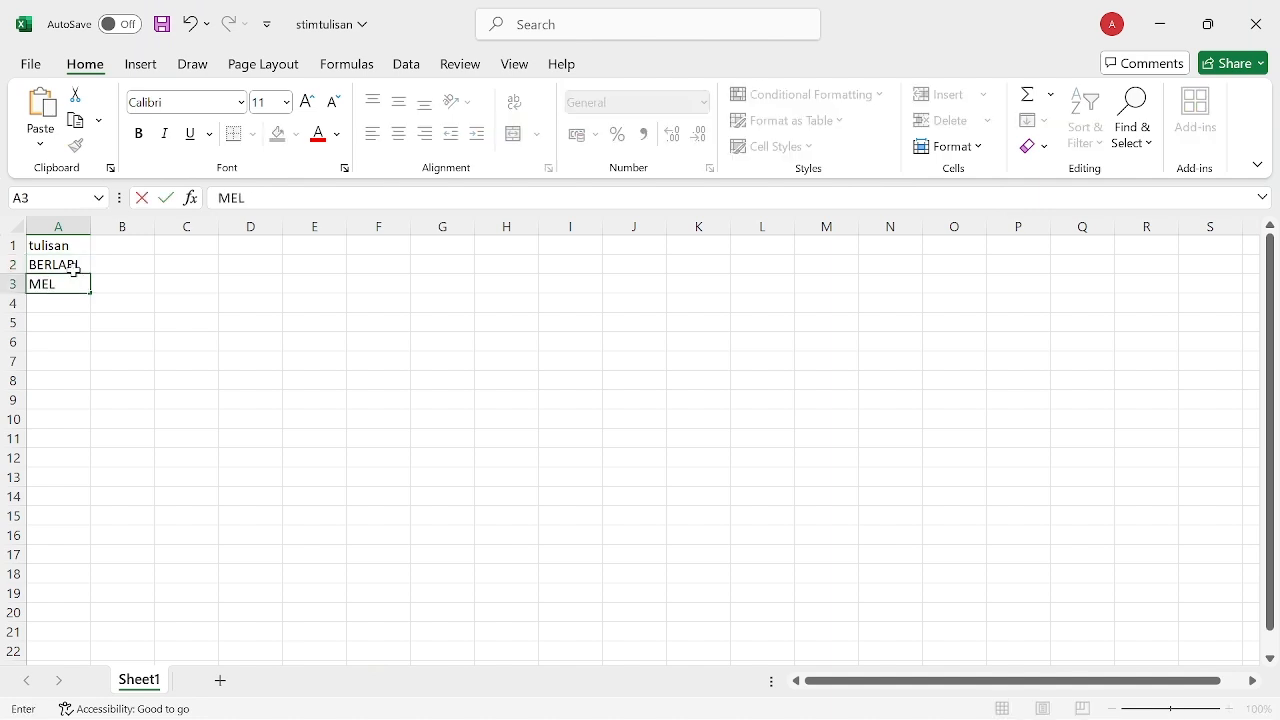
type("OMPAT")
key("Return")
type("TIDUR")
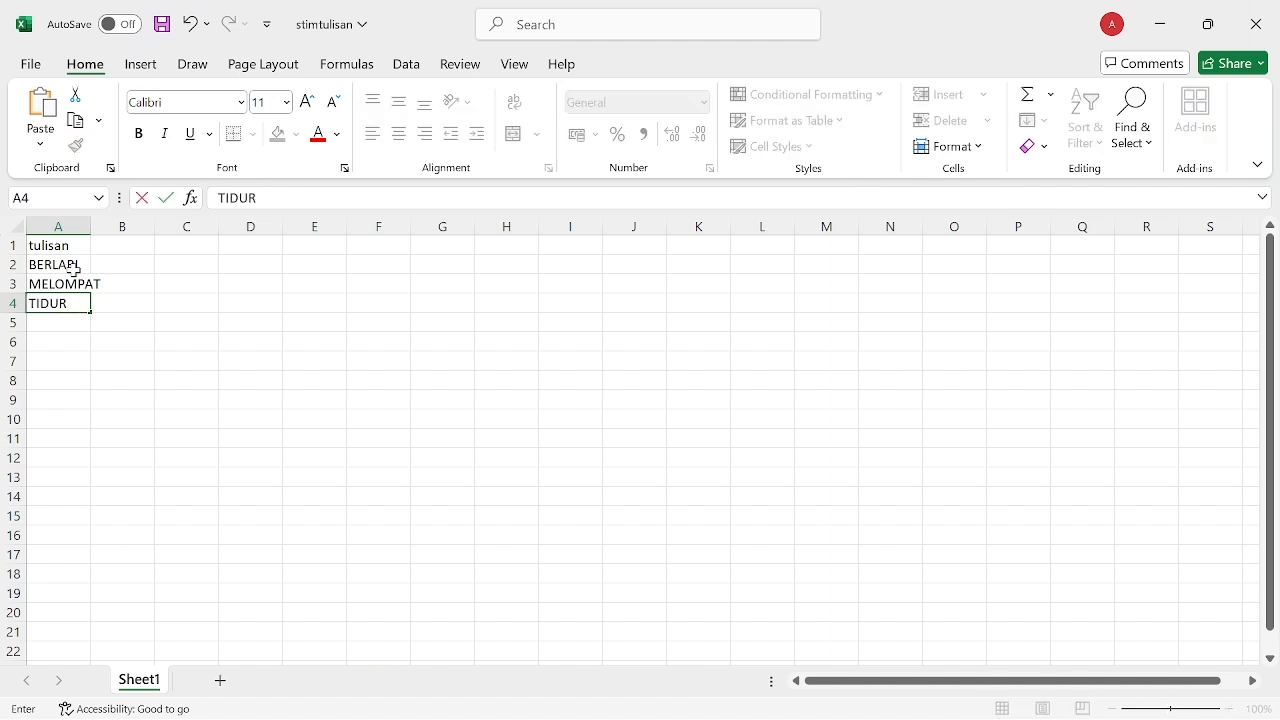
key("Return")
type("DUDUK")
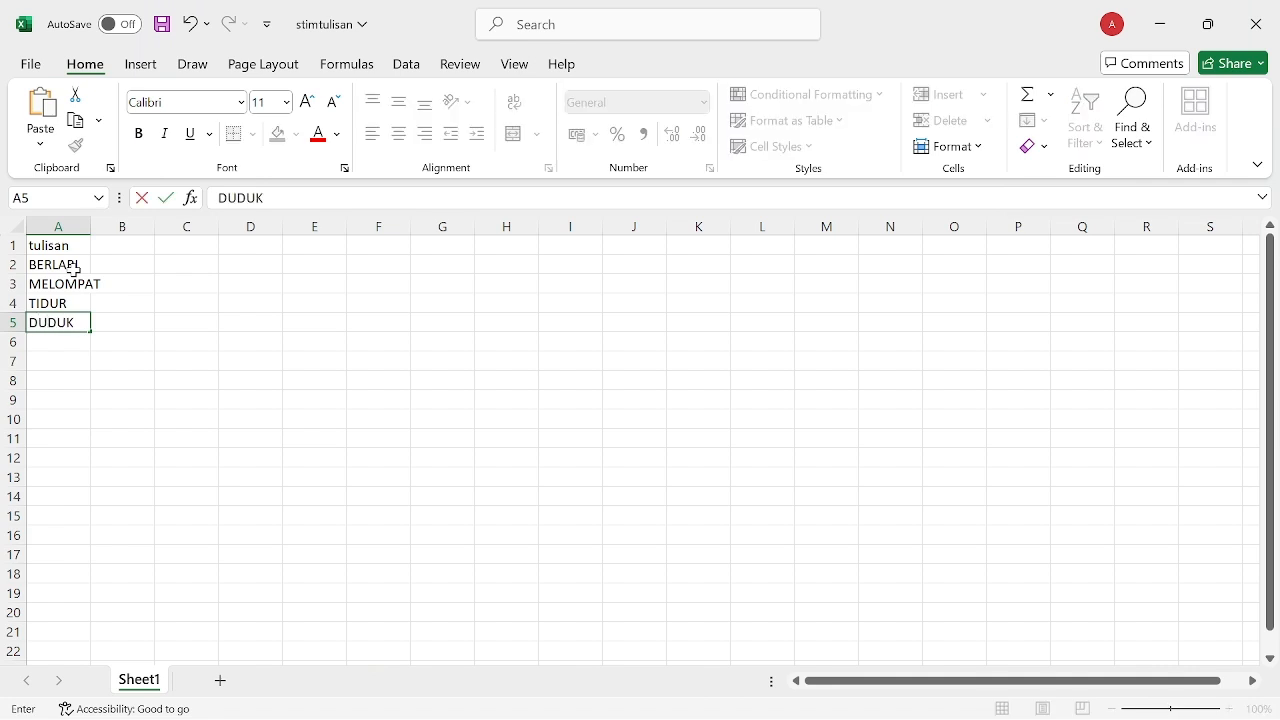
key("Return")
type("BERJLAN")
key("BackSpace")
key("BackSpace")
key("BackSpace")
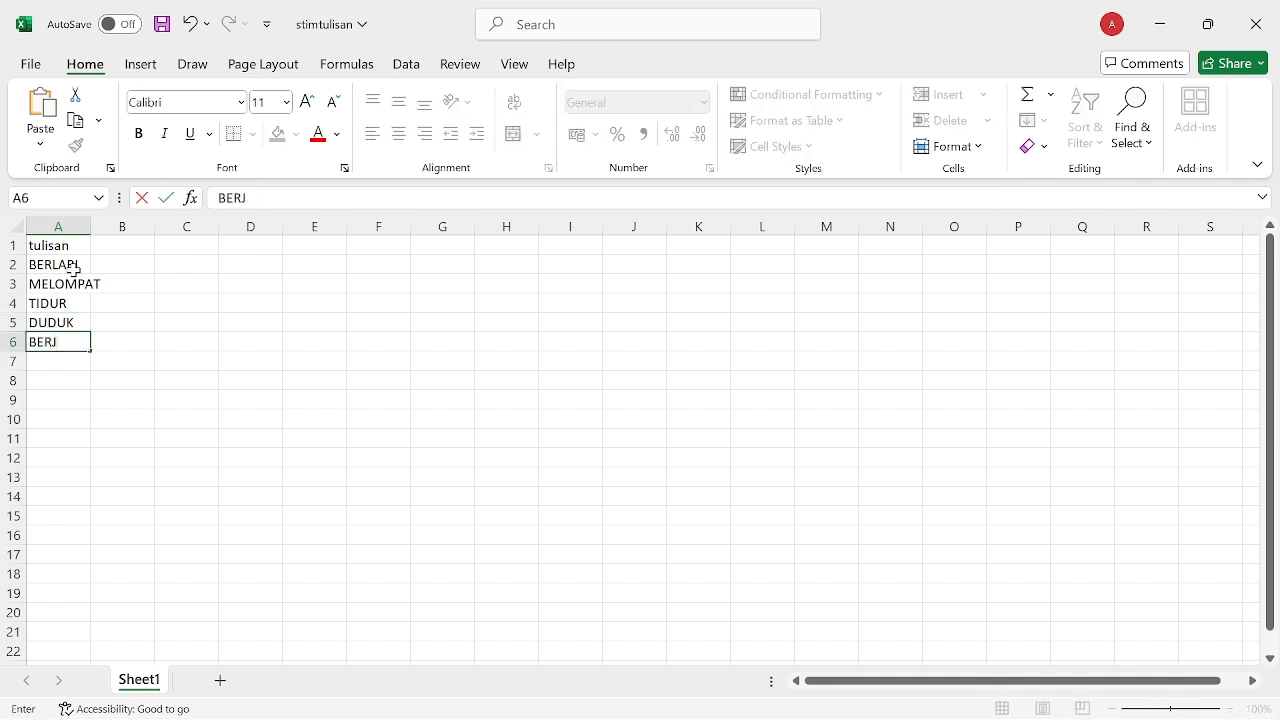
type("ALAN")
- Save the stimtulisan workbook and close it to return to PsychoPy's loop properties
left_click_drag(507, 361, 570, 361)
key("ctrl+s")
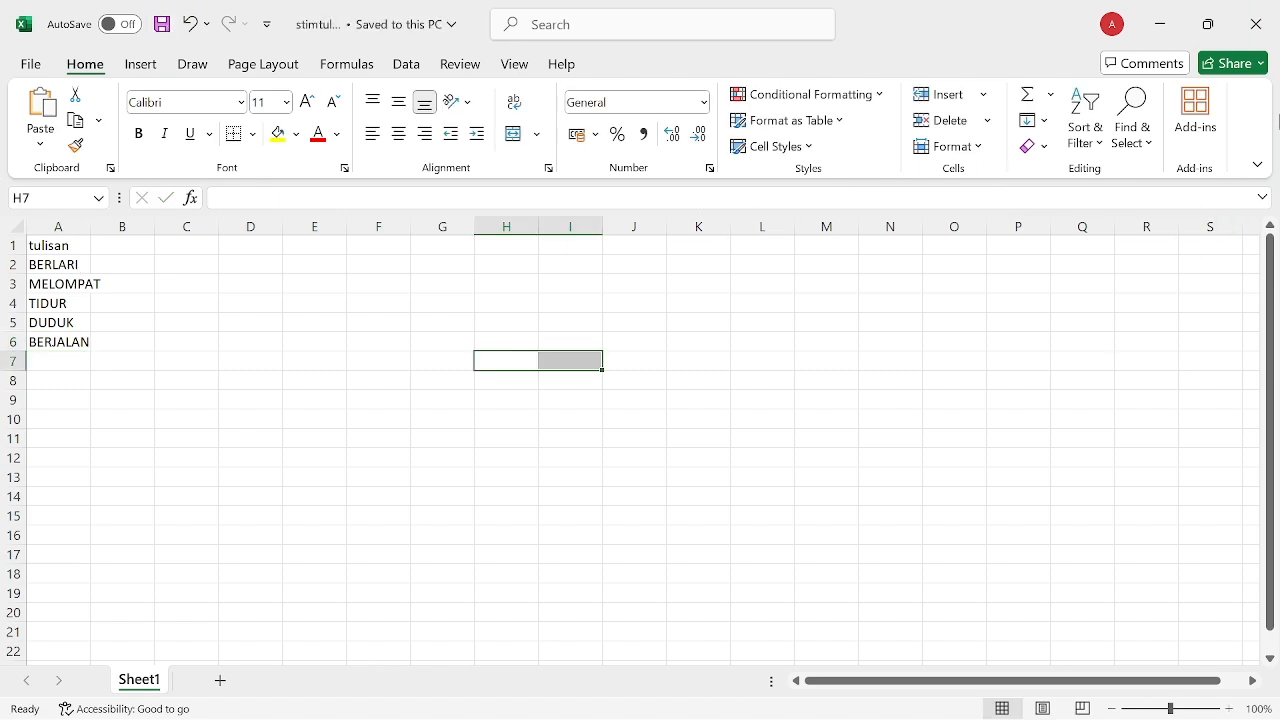
left_click(1257, 24)
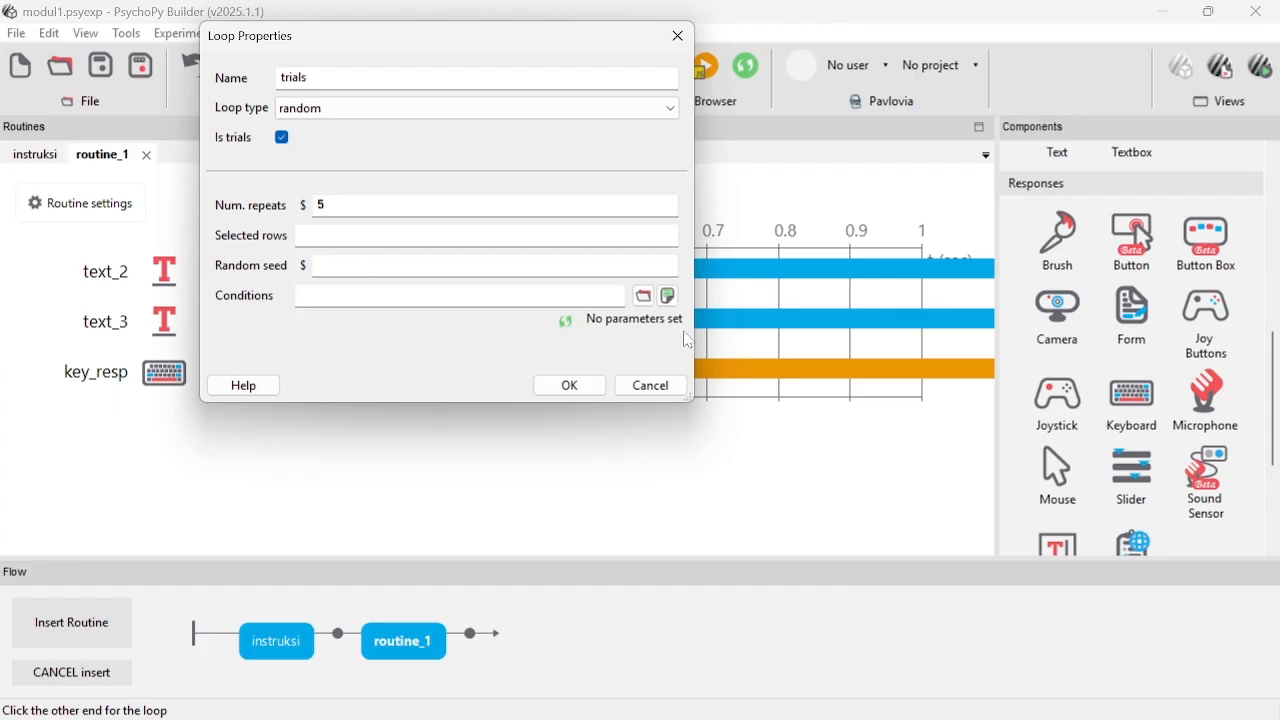
- Load Downloads/Eksperimen hana/stimtulisan.xlsx as the trials loop's conditions, replace the number of repeats, and apply the loop
left_click(643, 296)
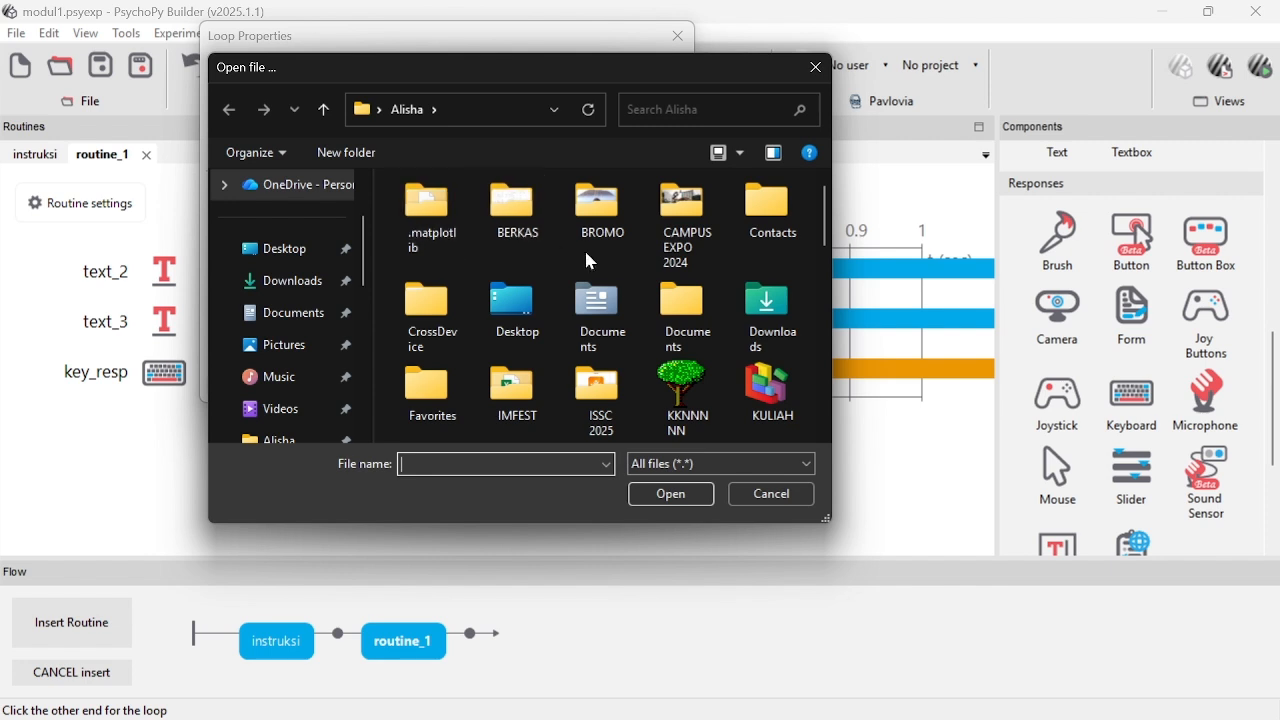
key("Escape")
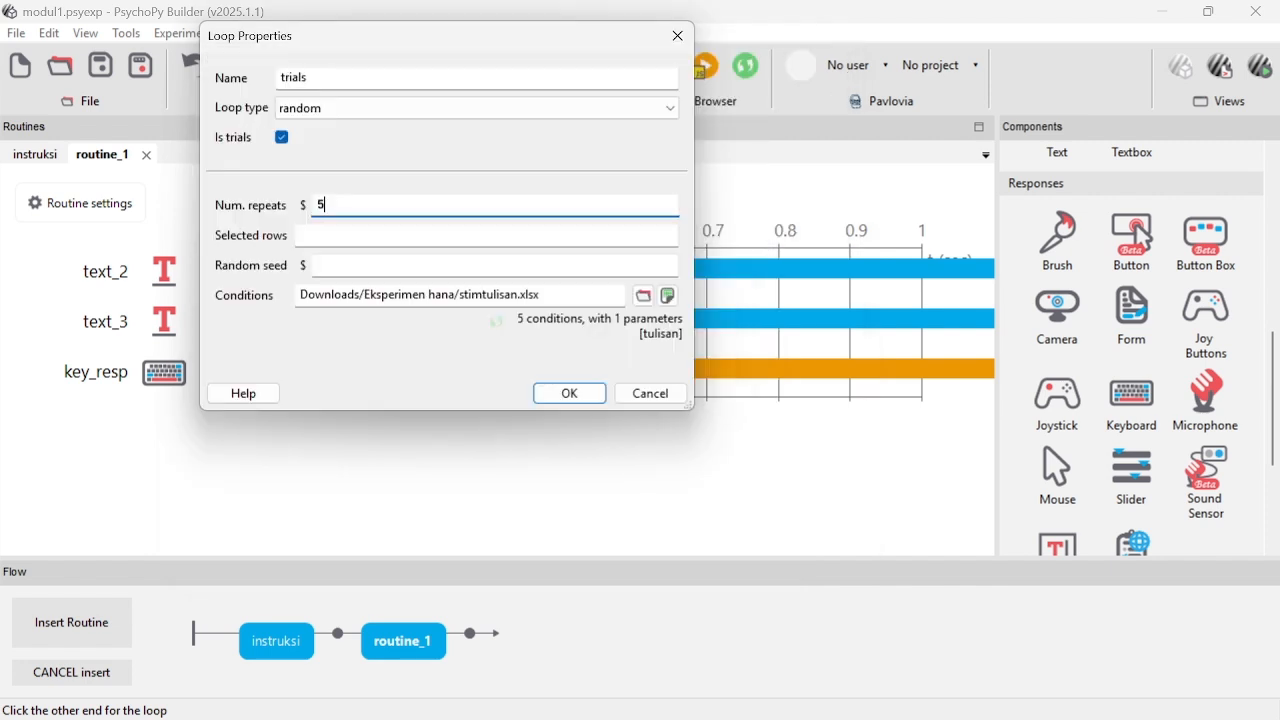
key("BackSpace")
key("Return")
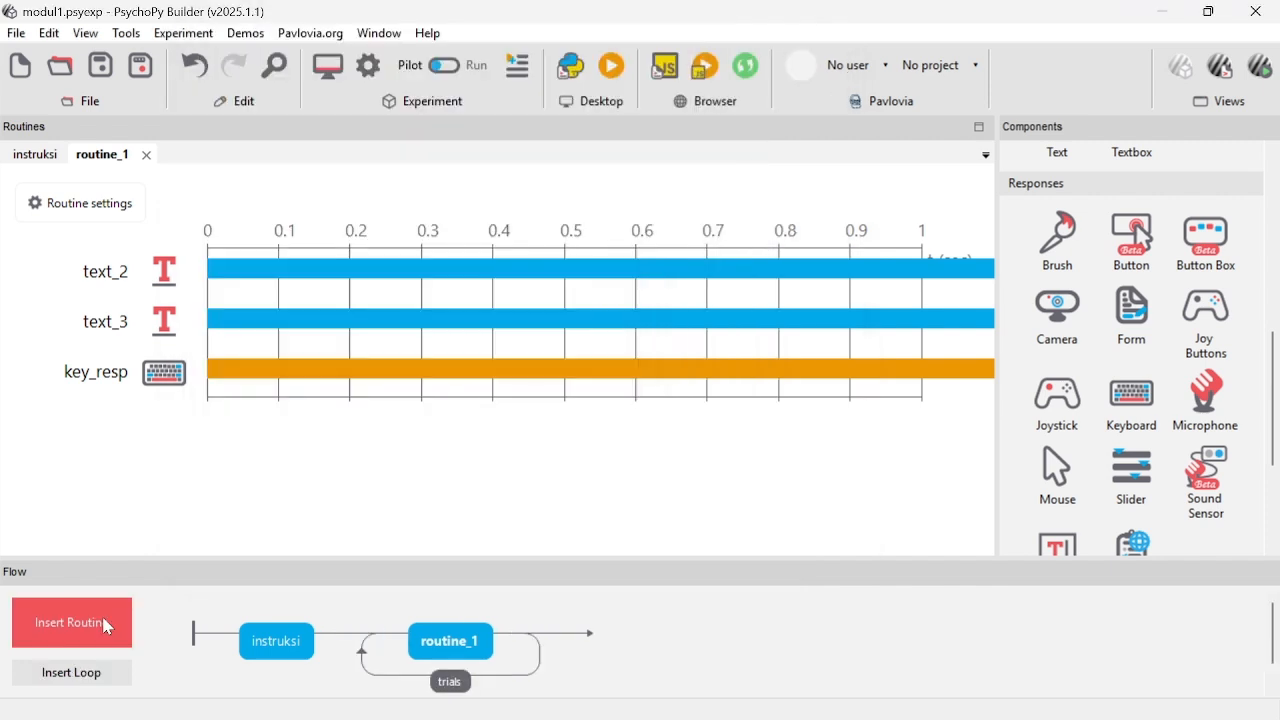
- Create a new routine named routine_2 from the Basic:blank template for insertion into the flow
left_click(108, 627)
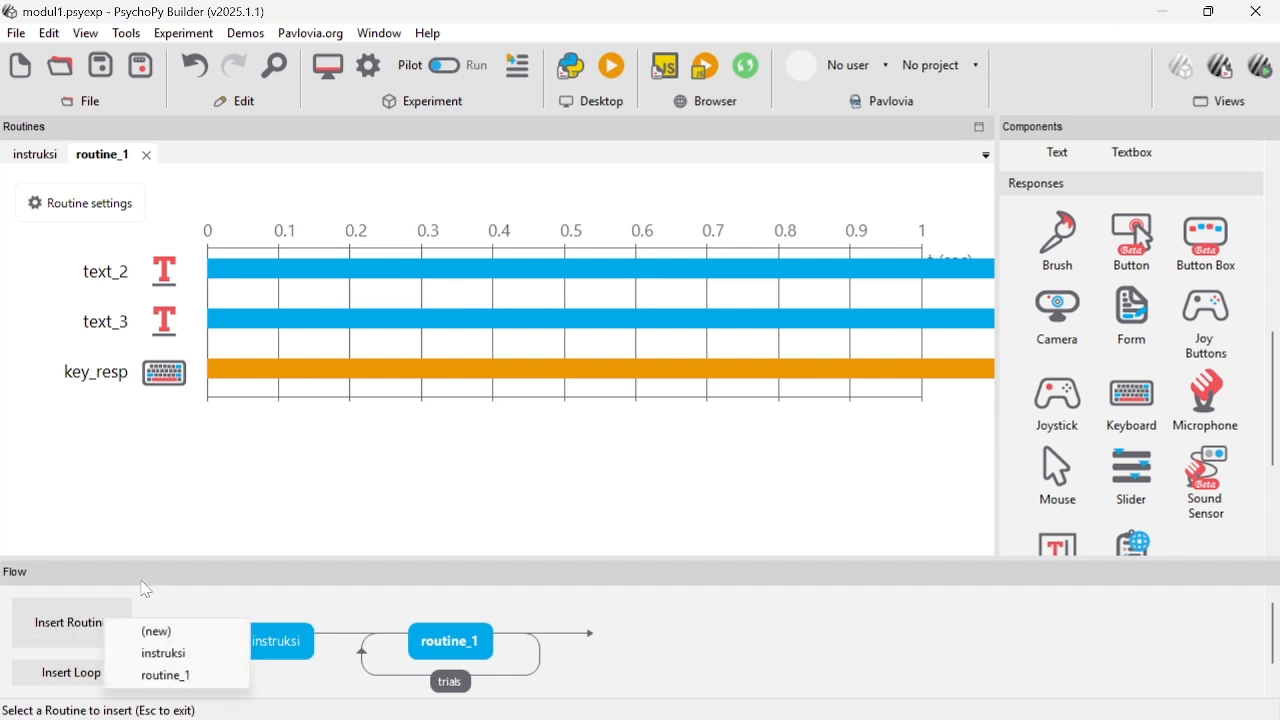
left_click(226, 634)
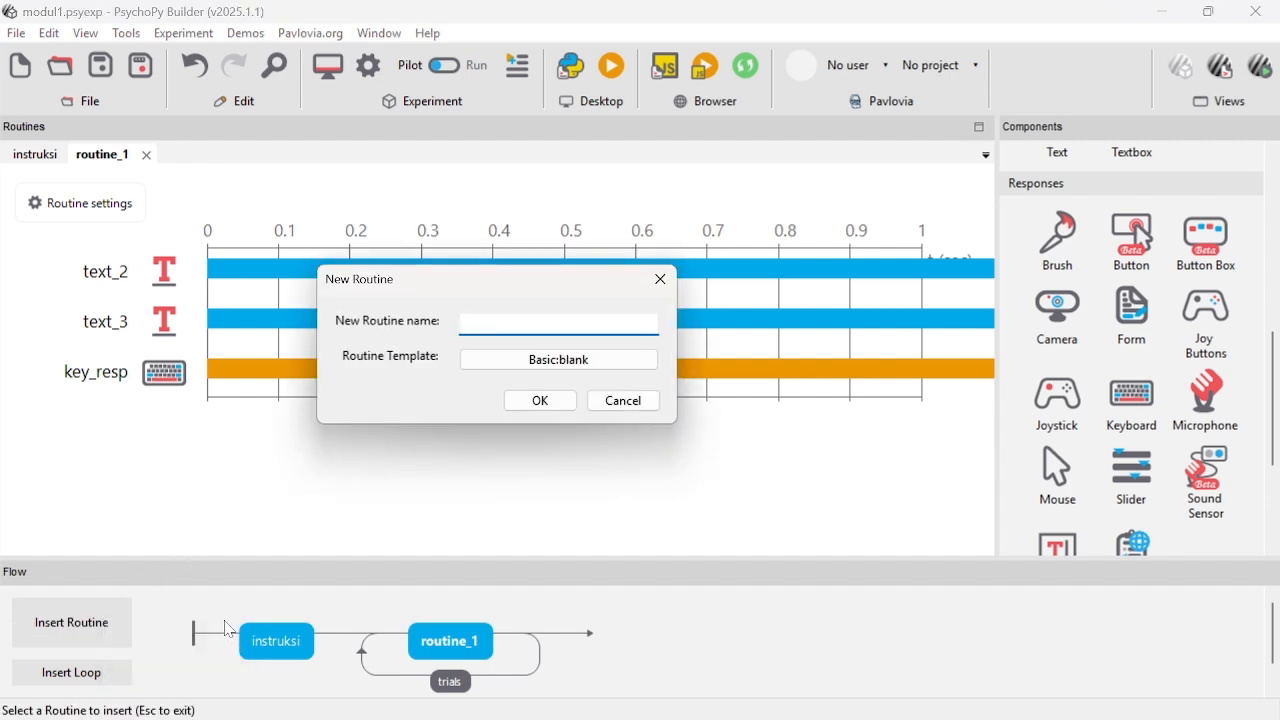
type("routine_2")
left_click(540, 401)
- Add an Image component to routine_2 that displays the variable $gambar
scroll(1100, 380, "up", 3)
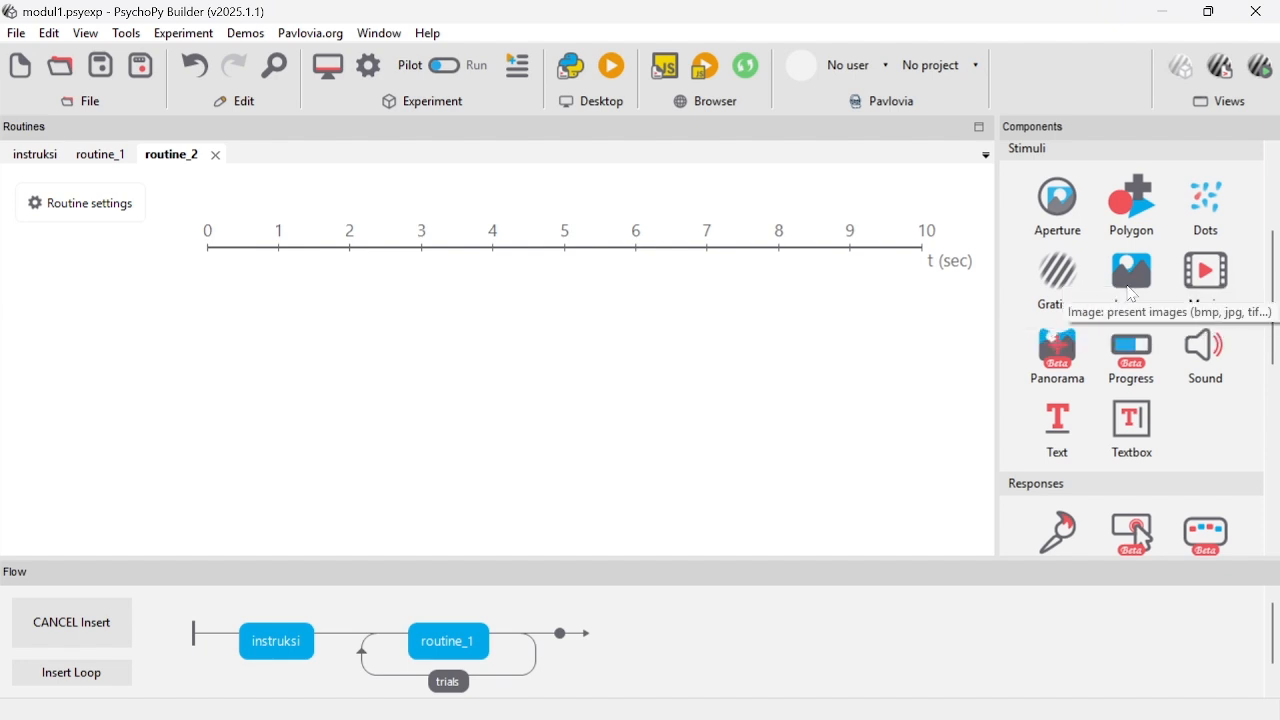
left_click(1134, 290)
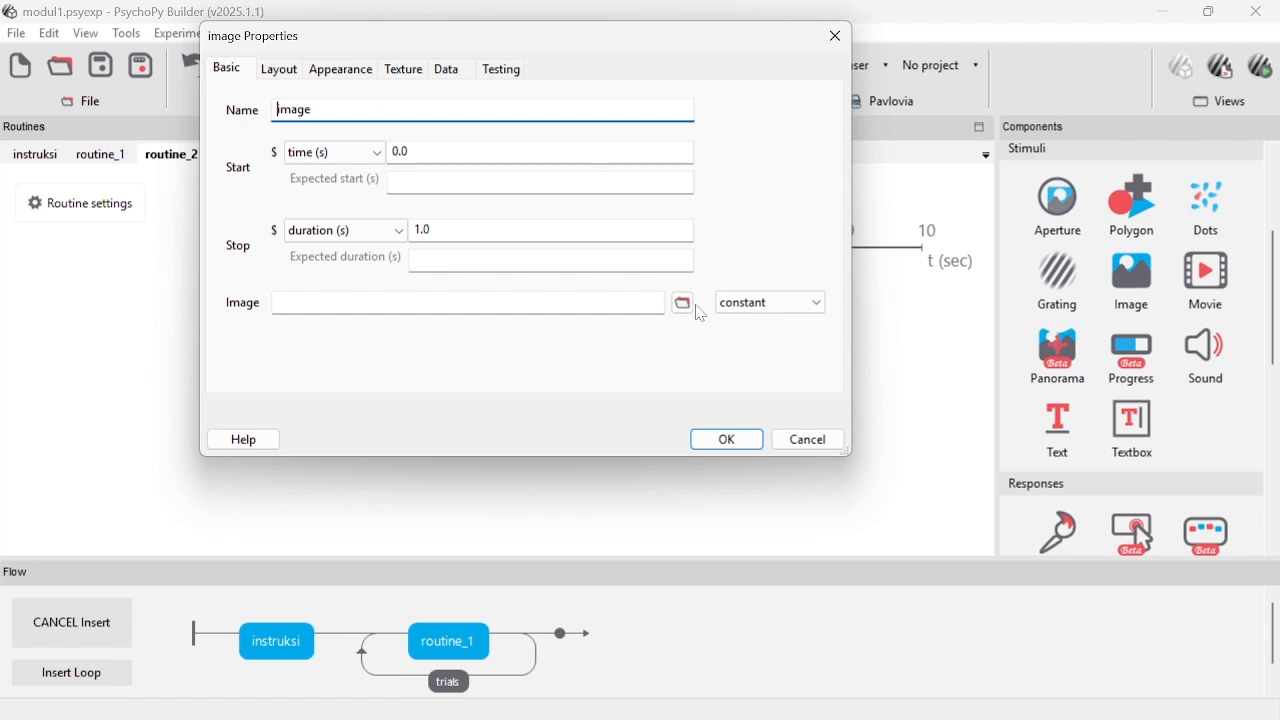
left_click(530, 304)
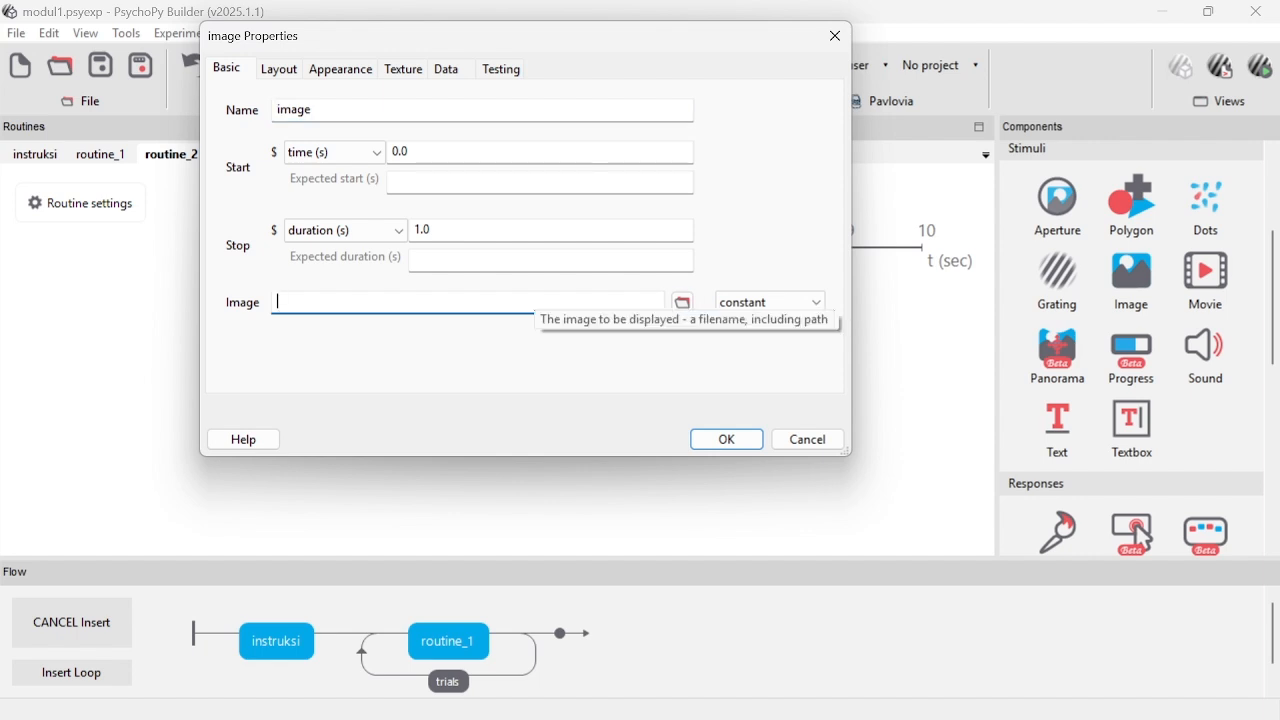
type("$")
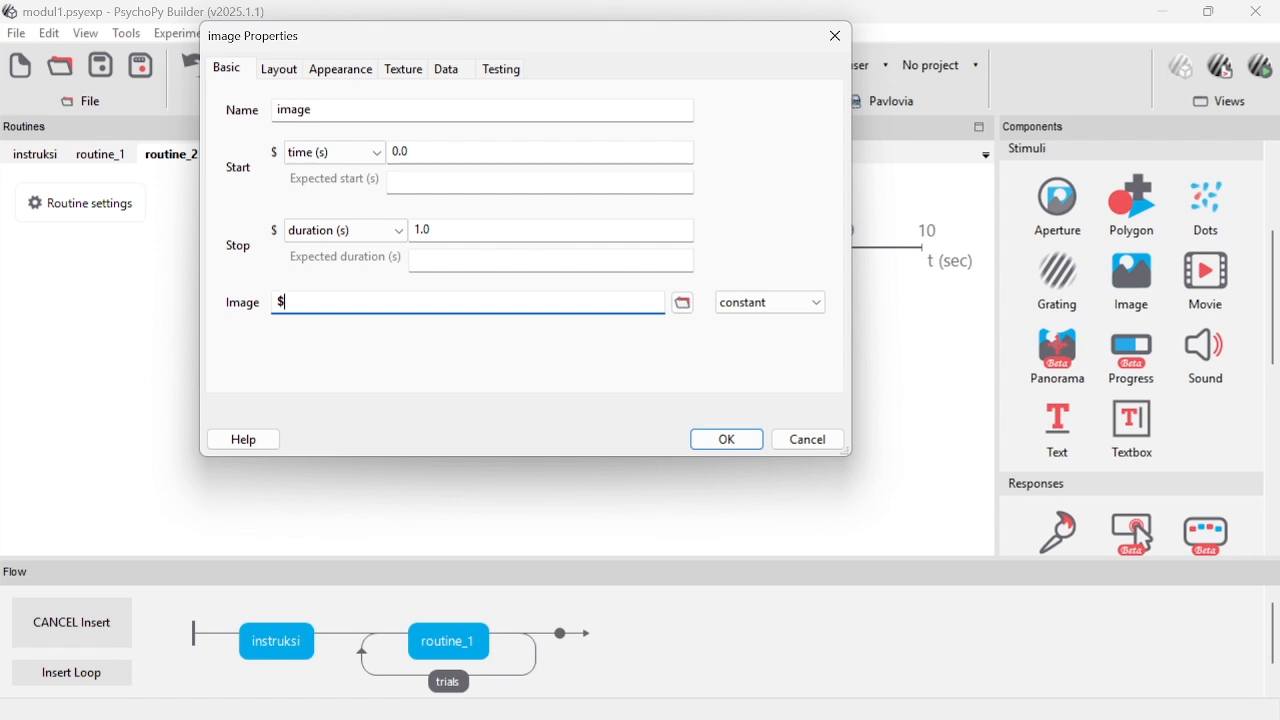
type("gambar")
- Make the $gambar image set every repeat, clear its stop duration, and apply its properties
left_click(793, 307)
left_click(793, 304)
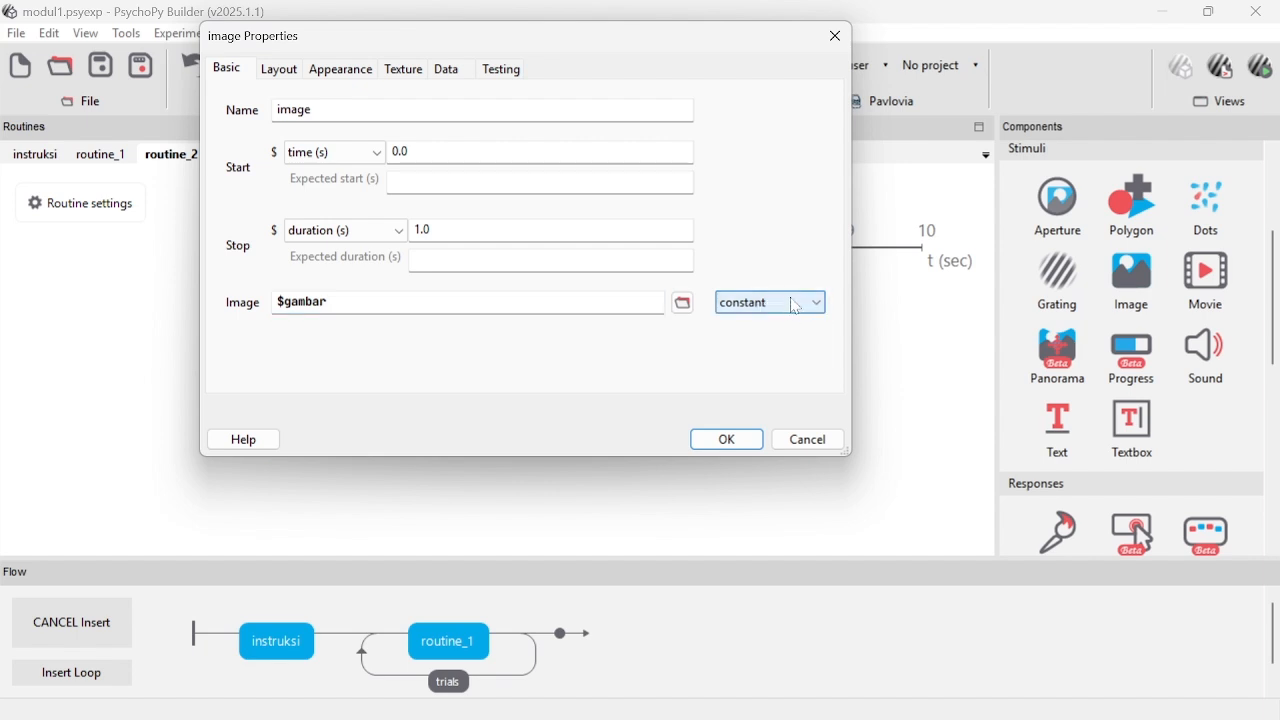
left_click(795, 305)
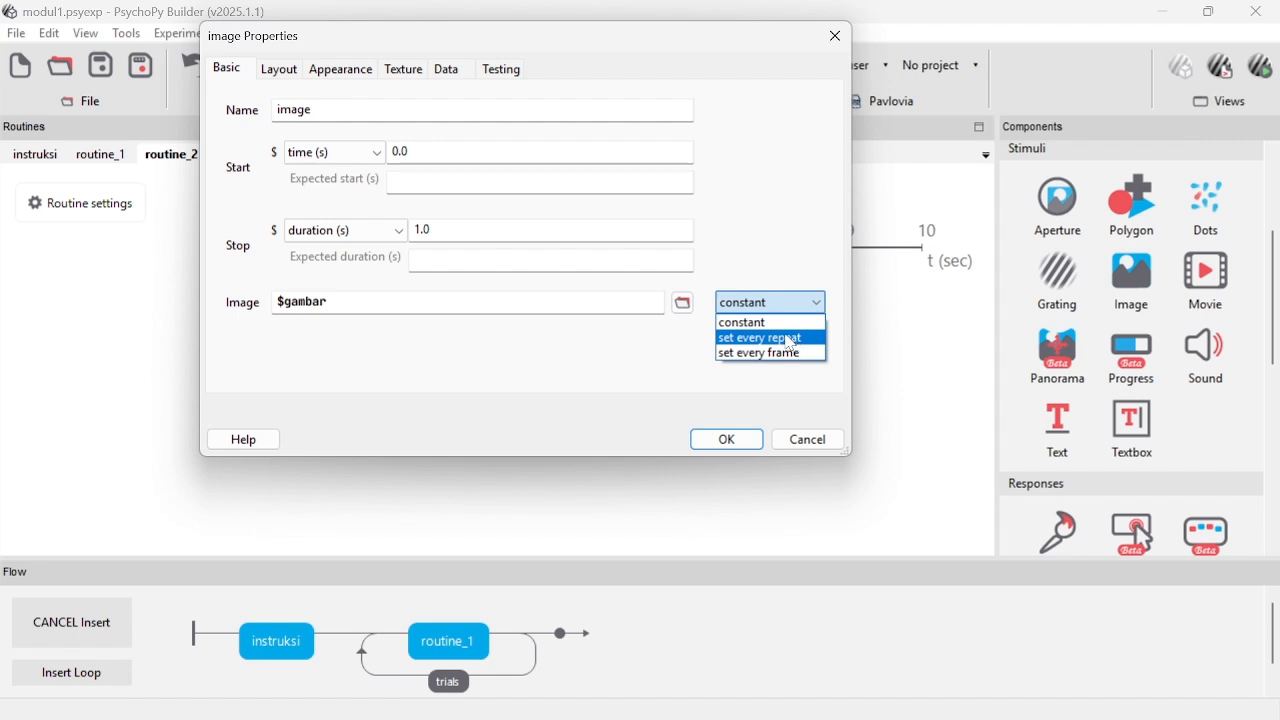
left_click(790, 342)
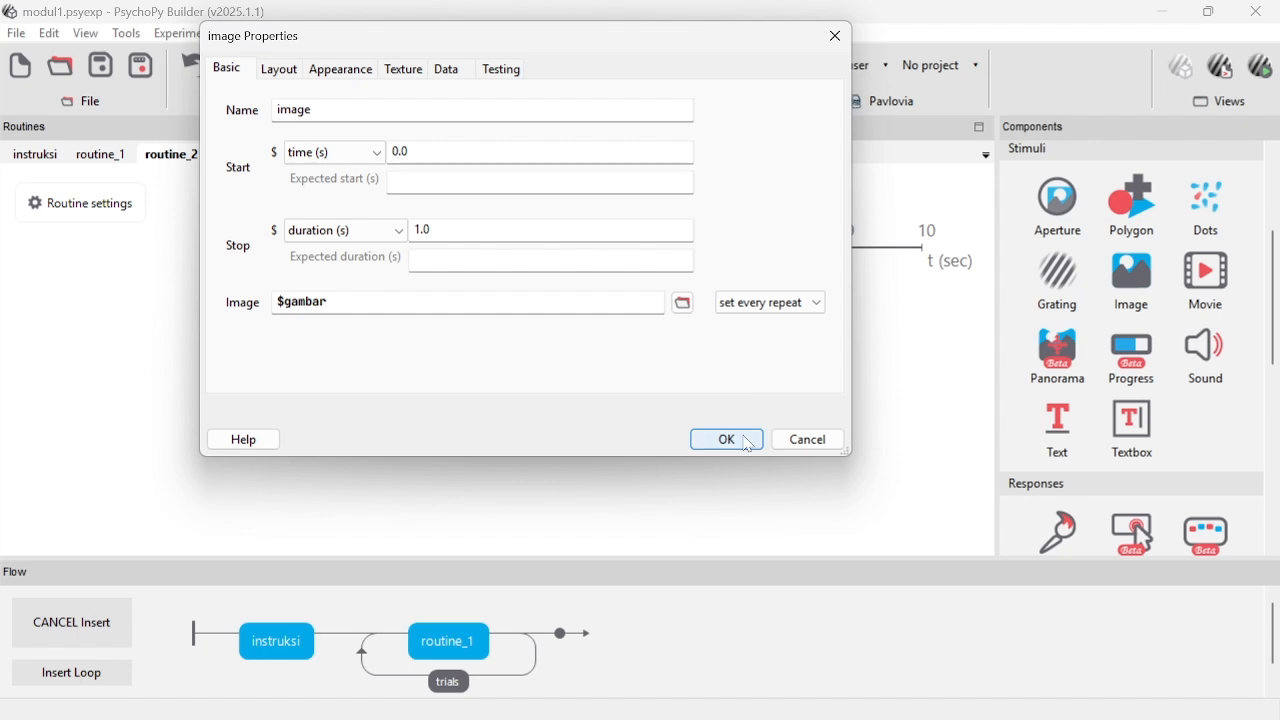
left_click(522, 224)
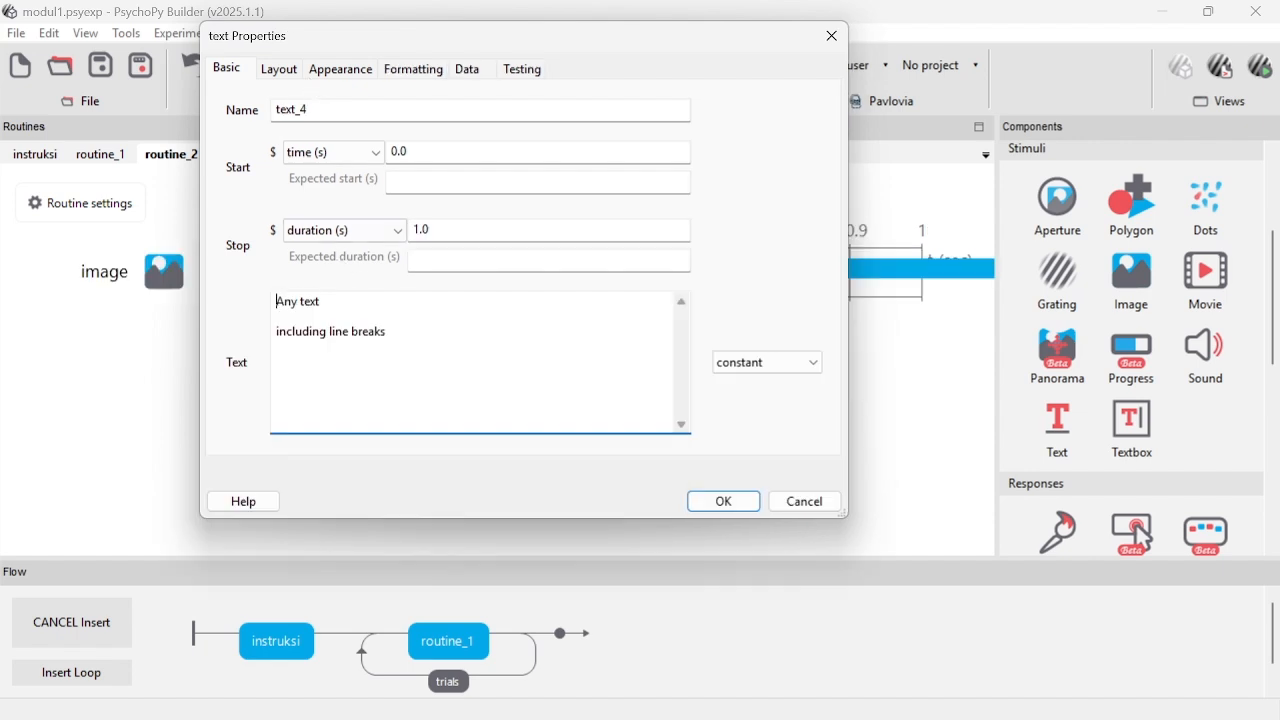
- Set the new text component's content to "Seberapa suka Anda terhadap gambar diatas?", clear its stop duration, and keep the text constant
key("ctrl+a")
type("Seberapa suka Anda terhadap gambar diatas?")
key("Return")
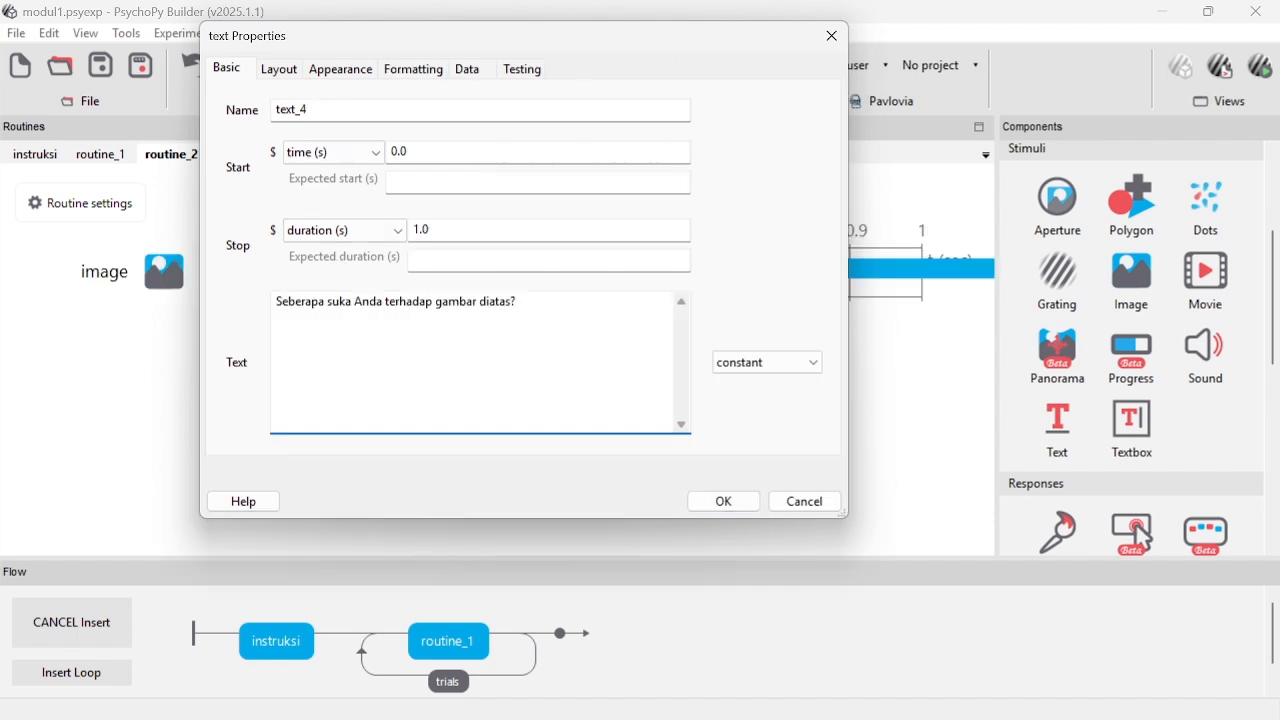
left_click(788, 358)
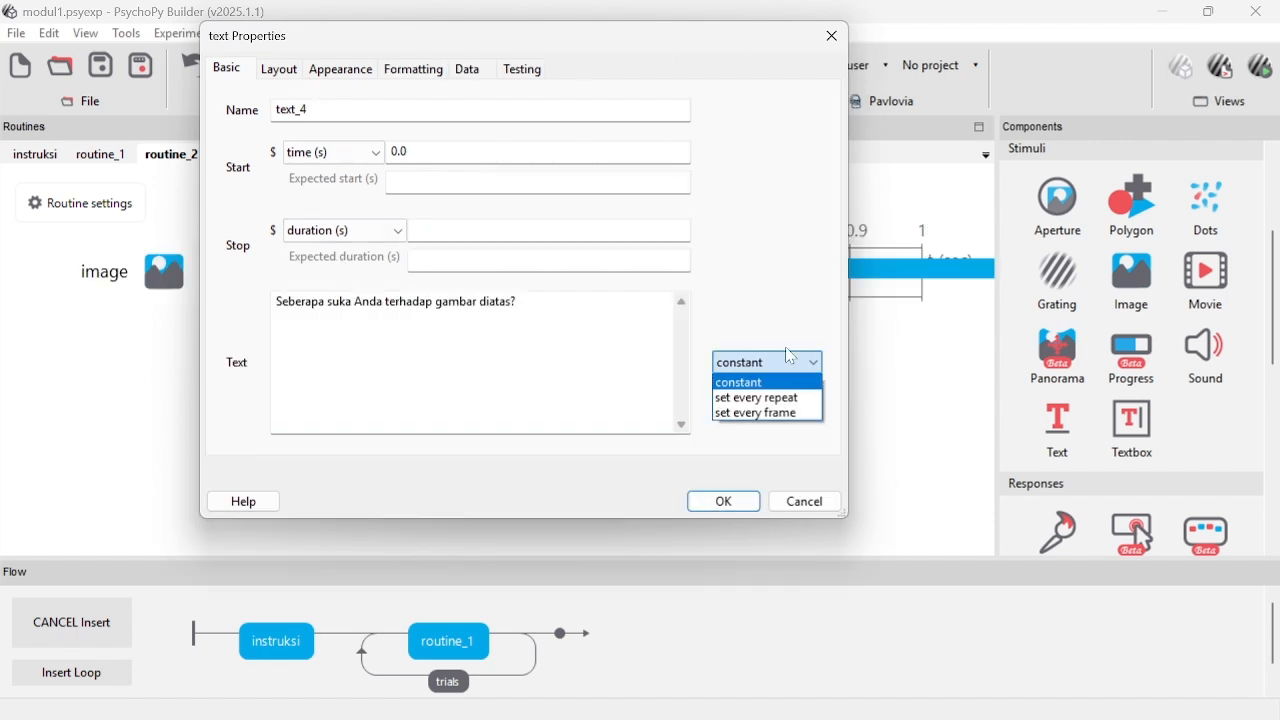
left_click(800, 362)
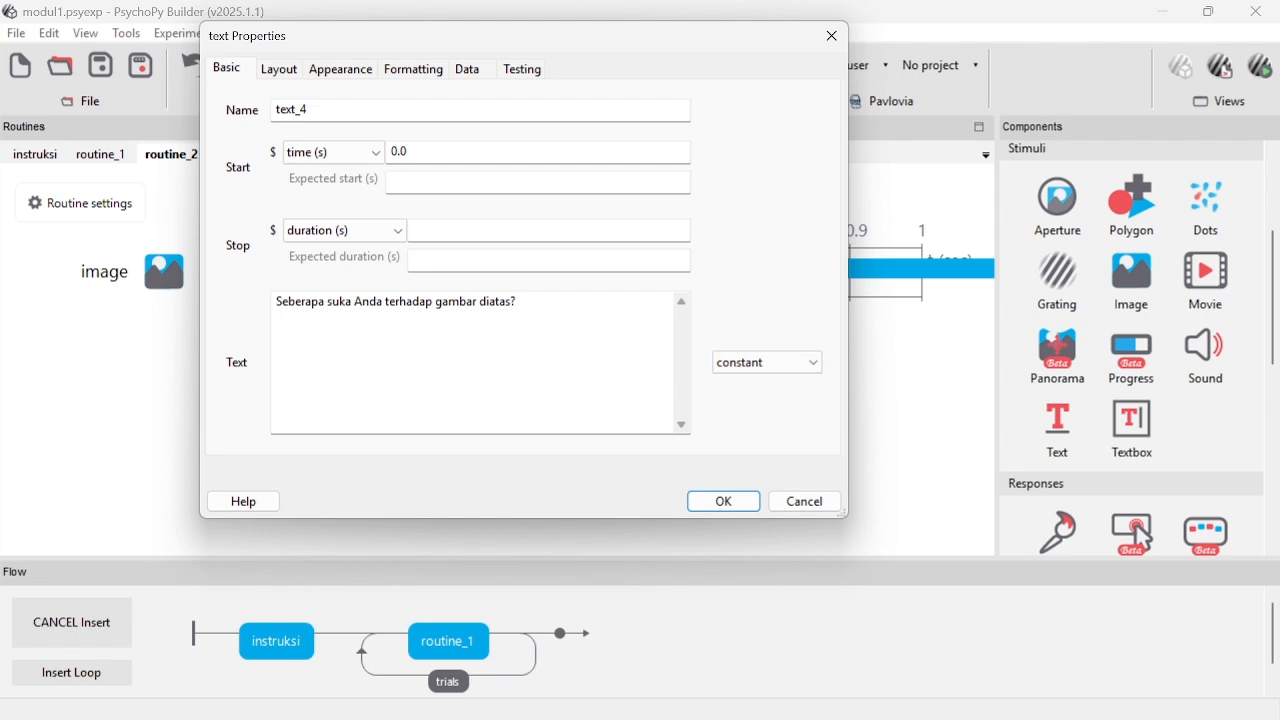
left_click(517, 303)
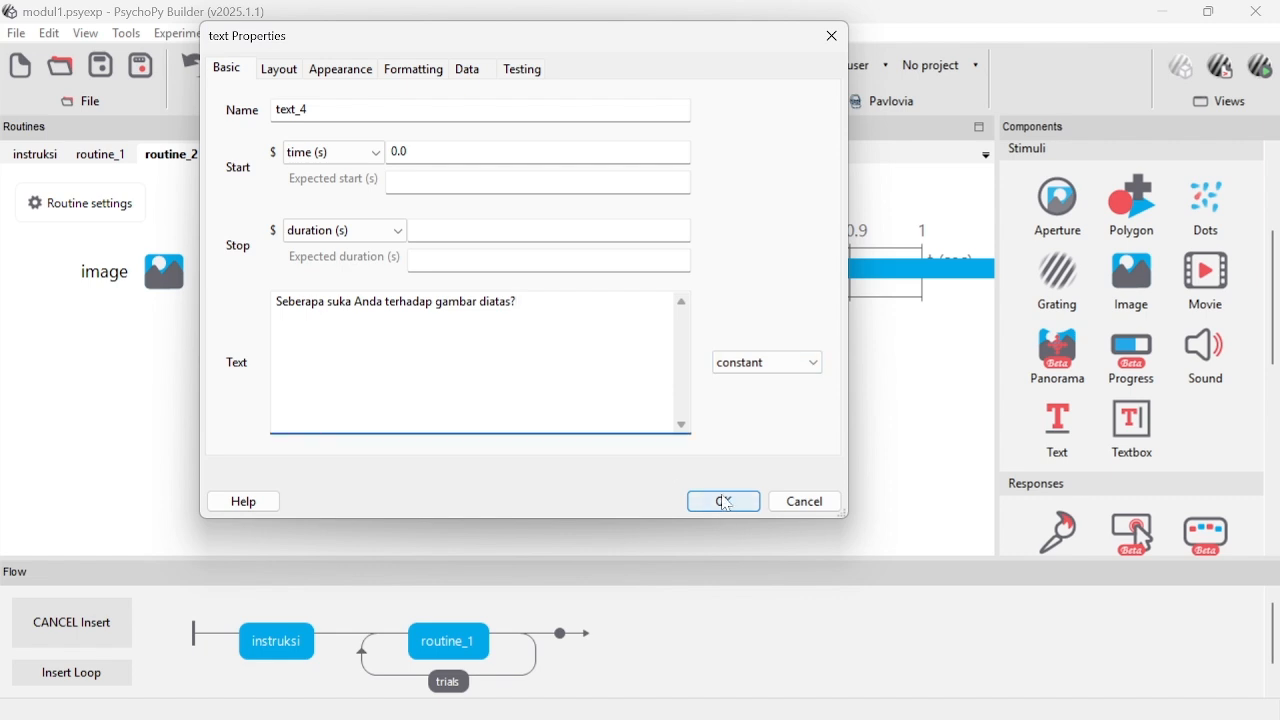
- Set the question text's position to (0, 0,3) and its foreground color to black, and apply the text properties
left_click(279, 69)
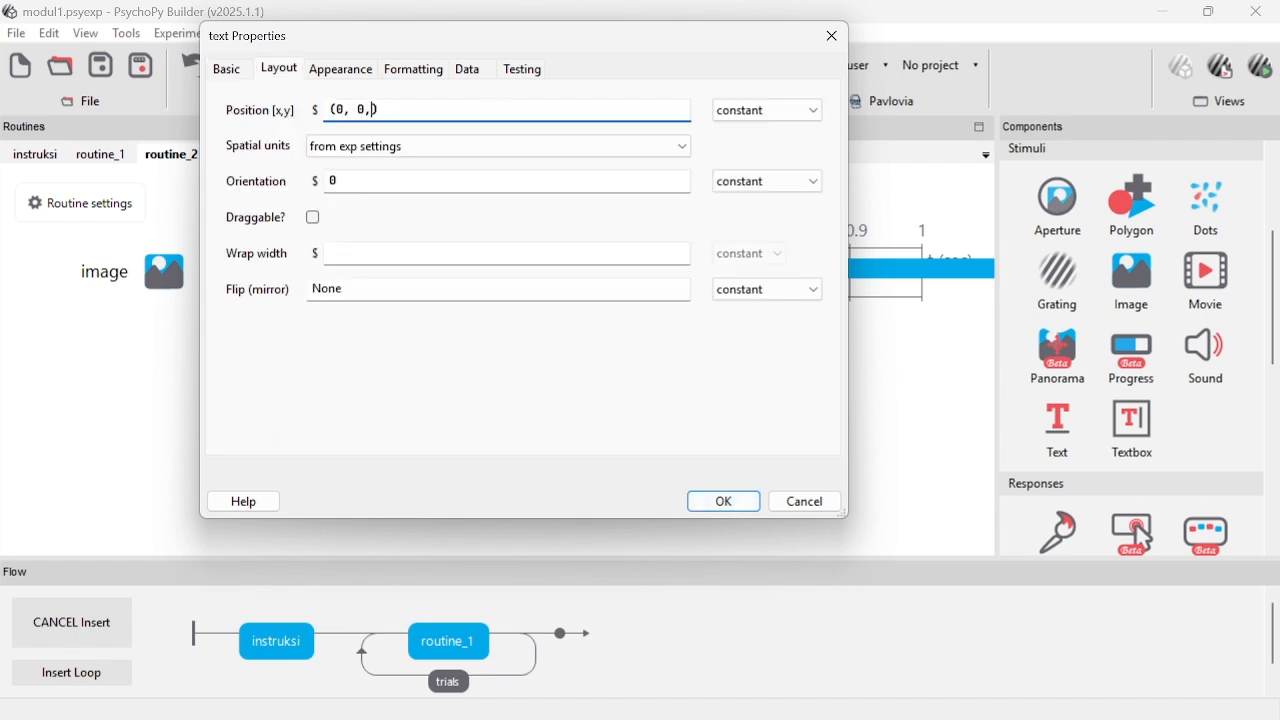
type("3")
left_click(341, 69)
left_click(680, 109)
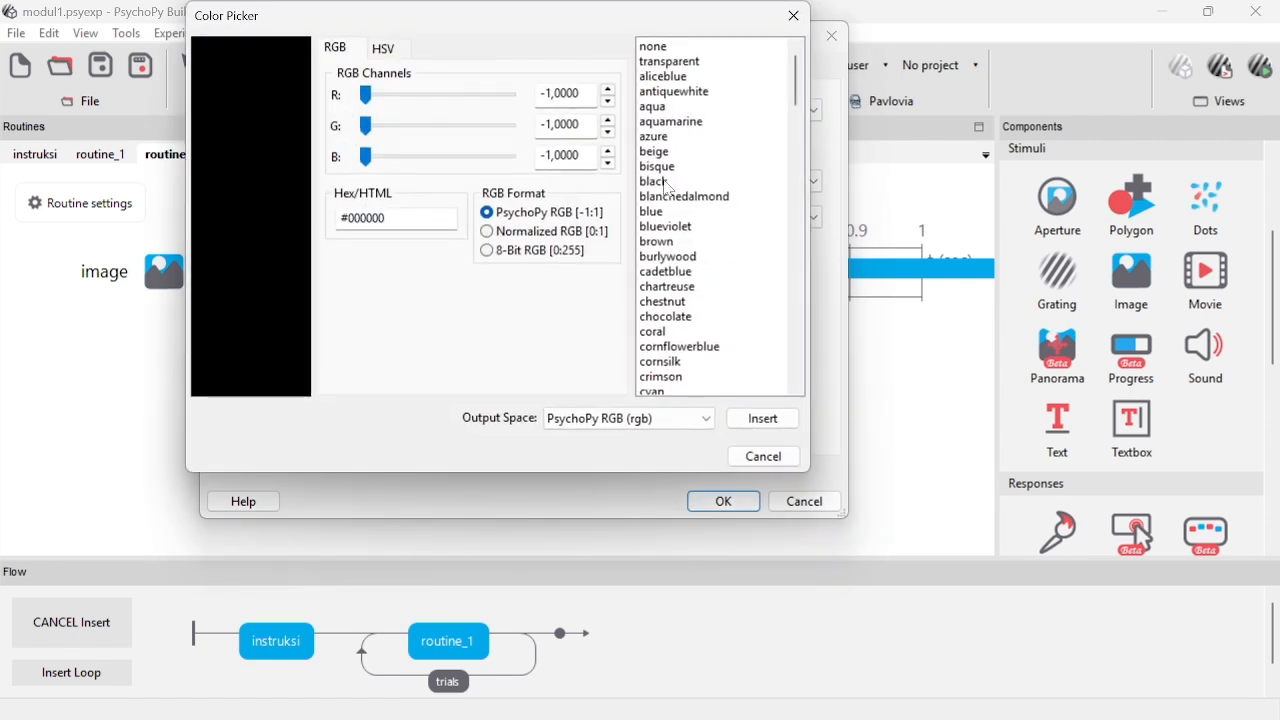
left_click(668, 185)
left_click(762, 418)
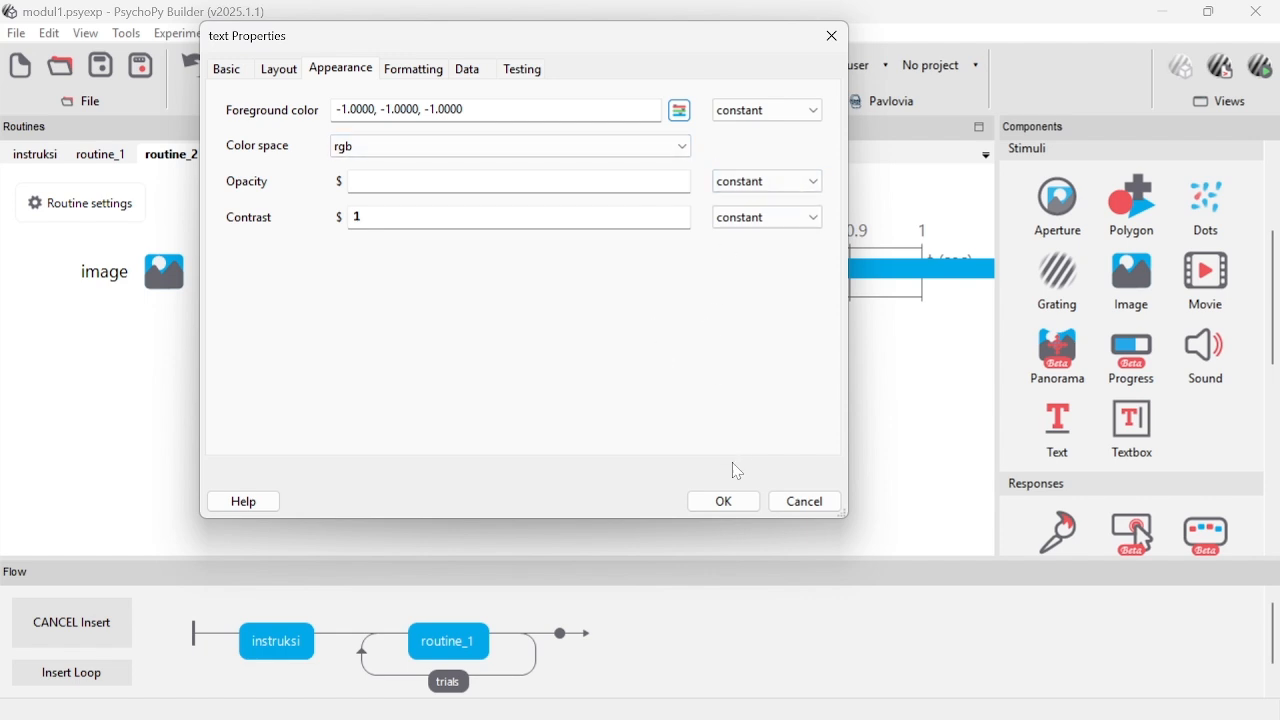
left_click(726, 503)
- Add a Slider to routine_2 with the labels 'sangat tidak suka,' 'tidak suka', 'biasa saja', 'suka', 'sangat suka', and apply its properties
scroll(1115, 459, "down", 4)
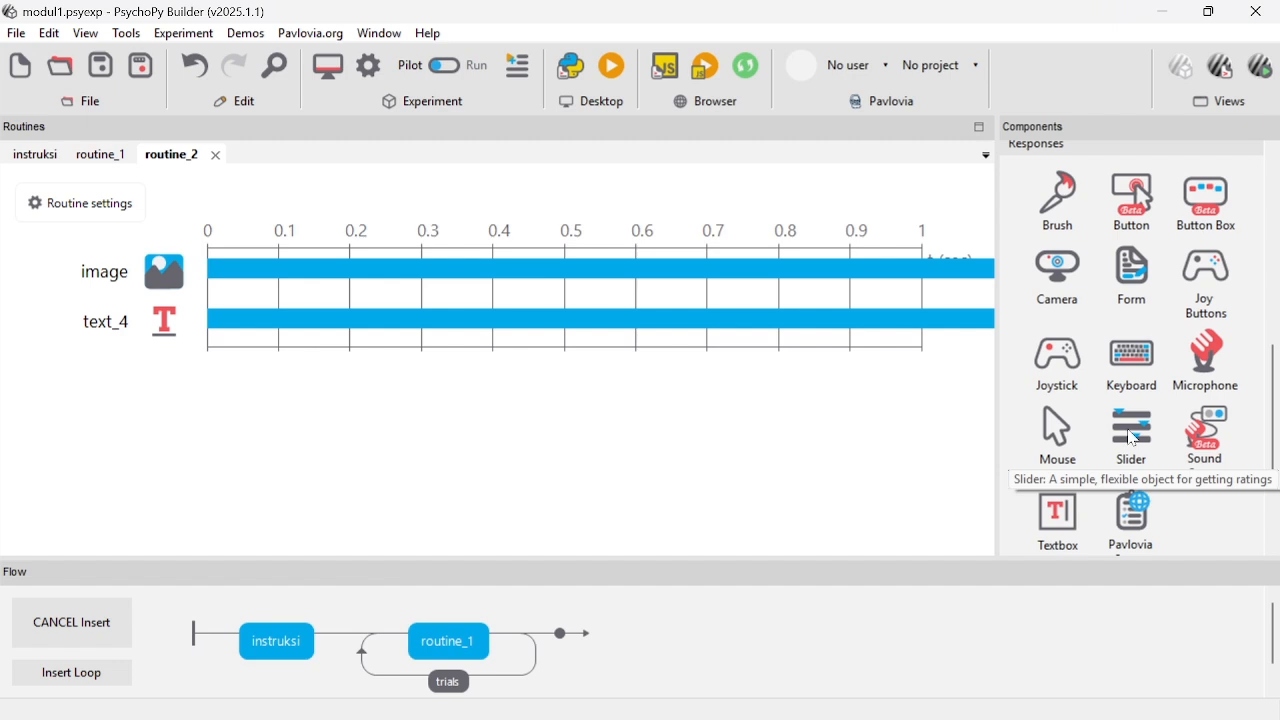
left_click(1133, 438)
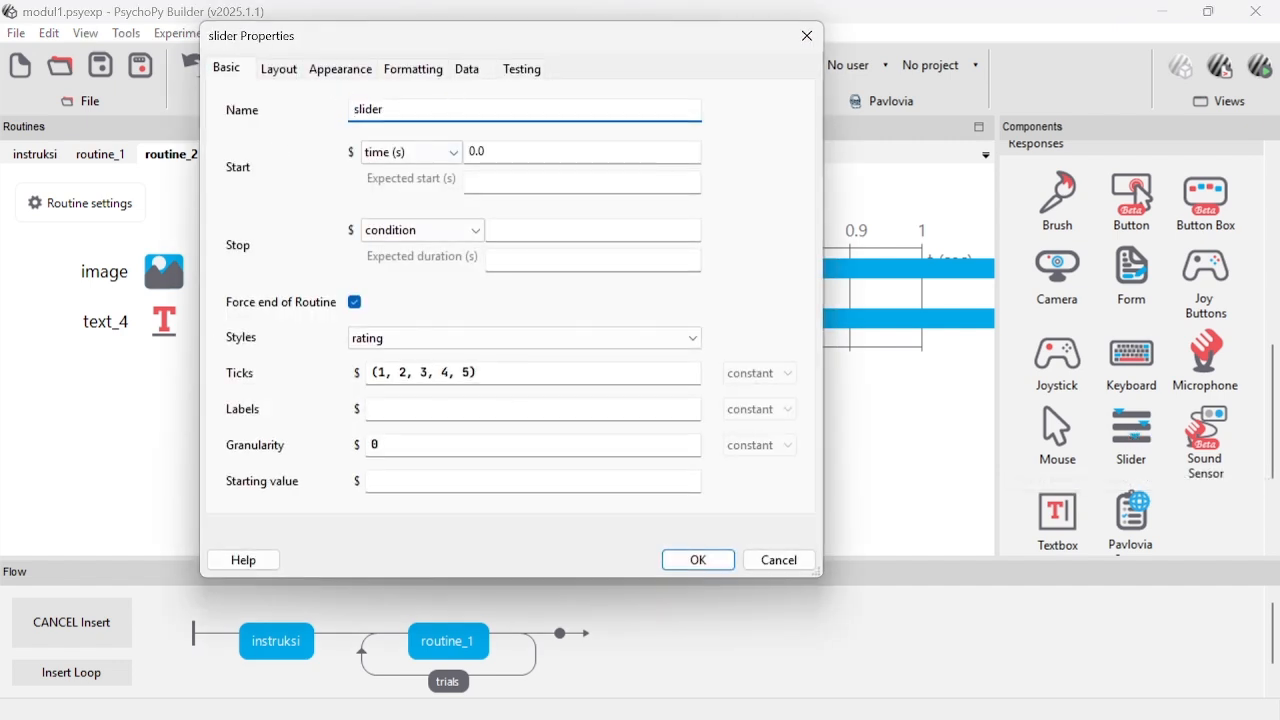
left_click(494, 409)
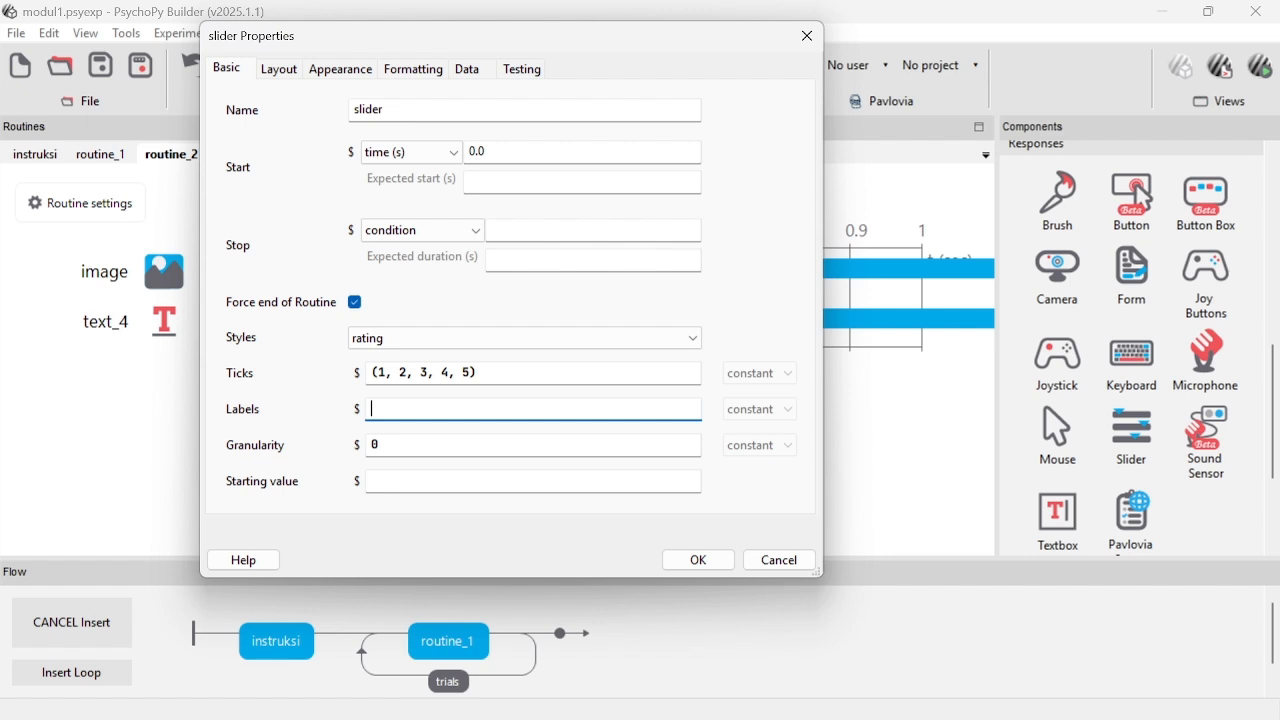
type("'sangat tidak suka")
type(",' 'tidak suka', 'biasa saja'")
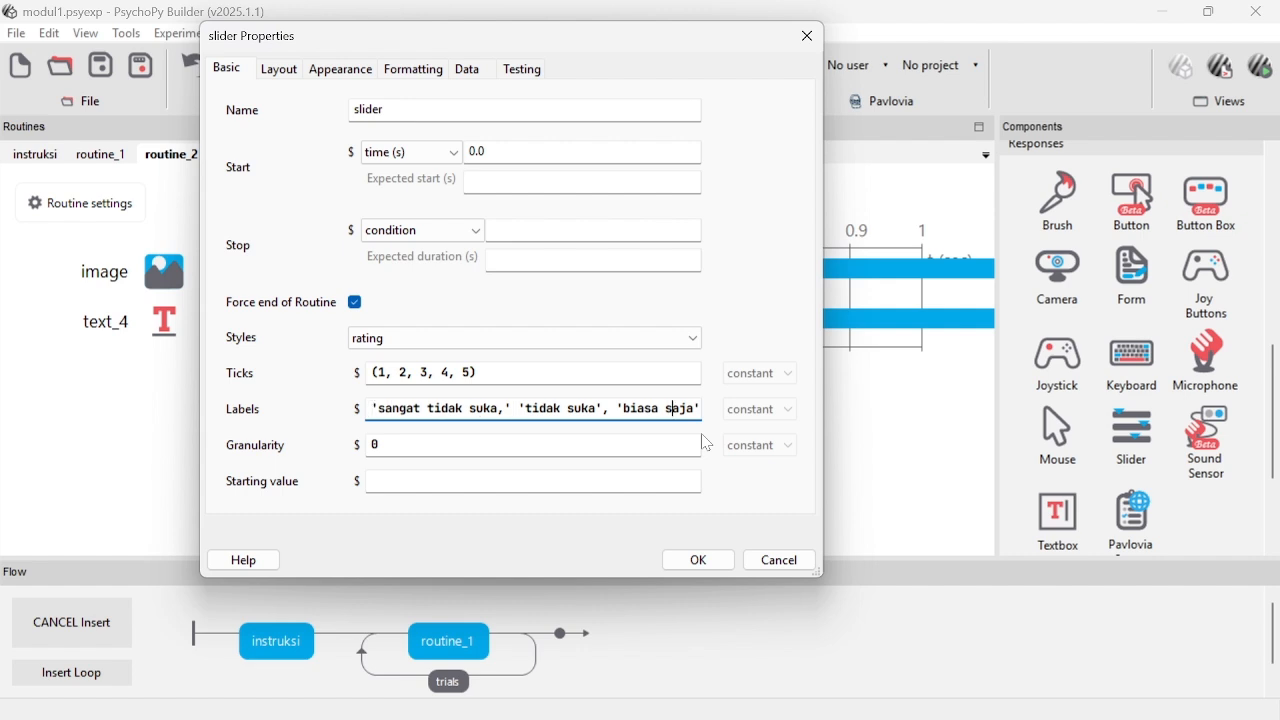
type(", 'suka', 'sa")
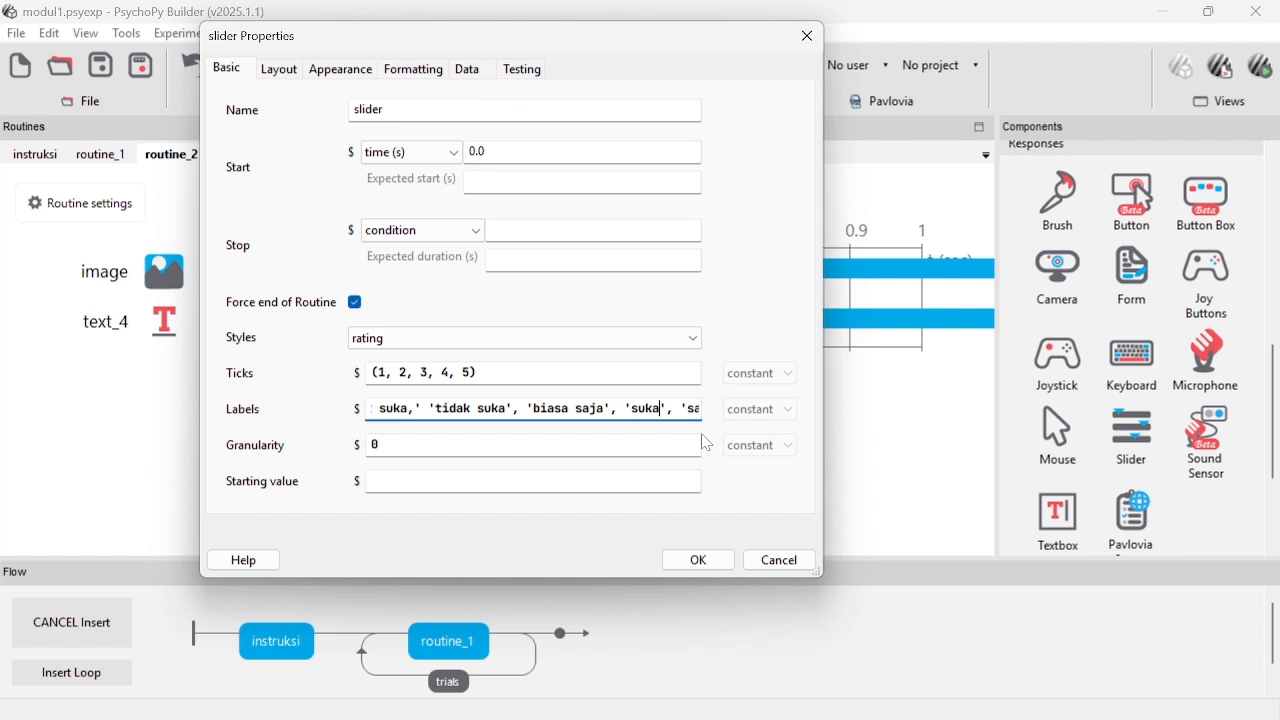
key("End")
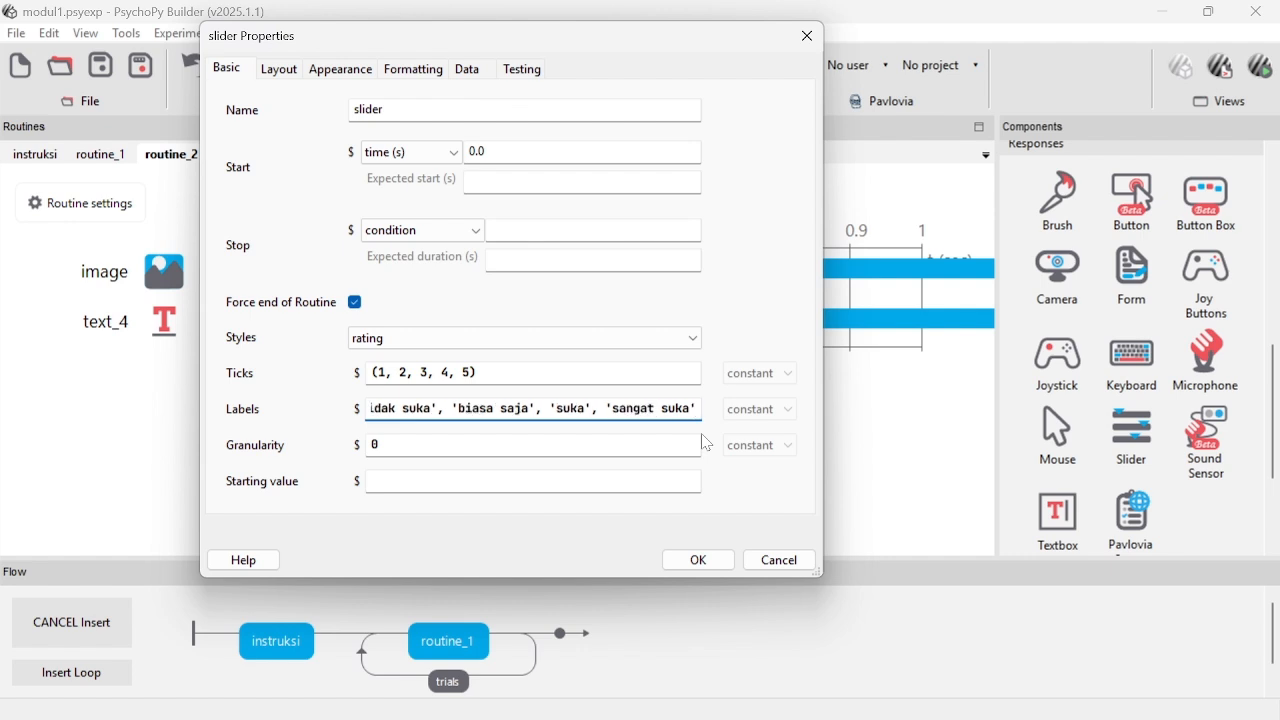
key("Return")
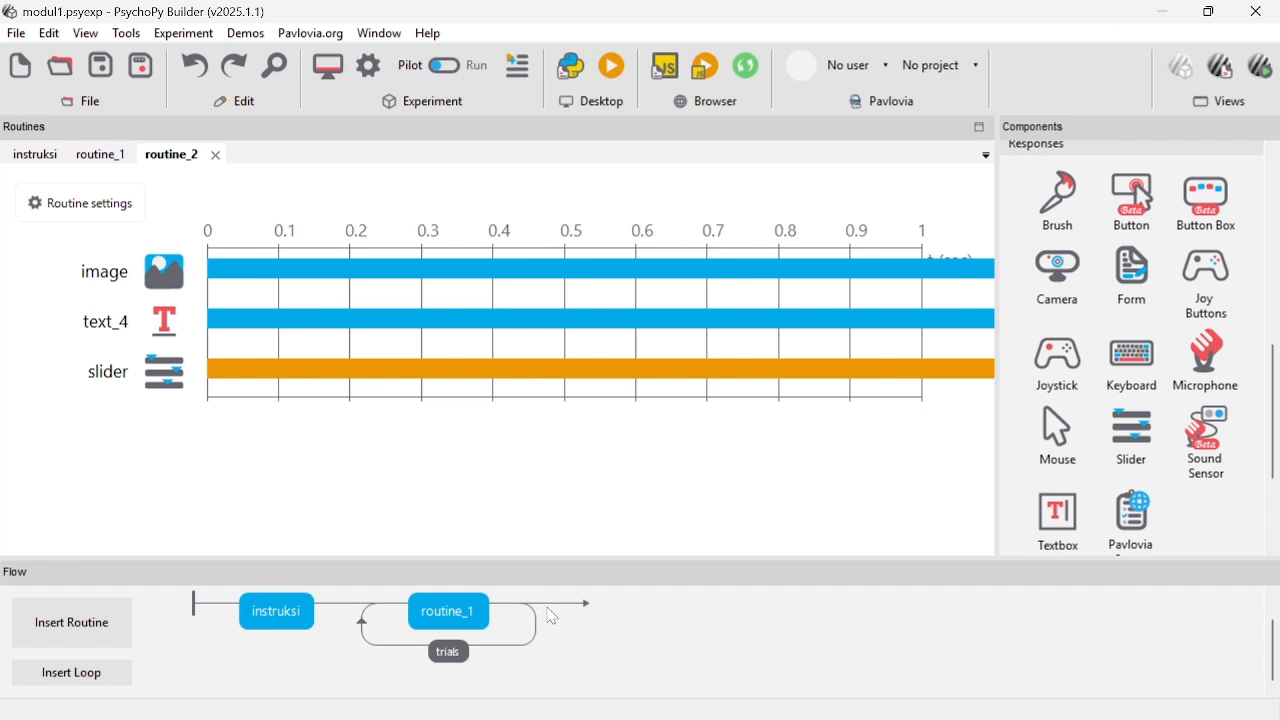
- Insert routine_2 into the flow after the trials loop
left_click(114, 156)
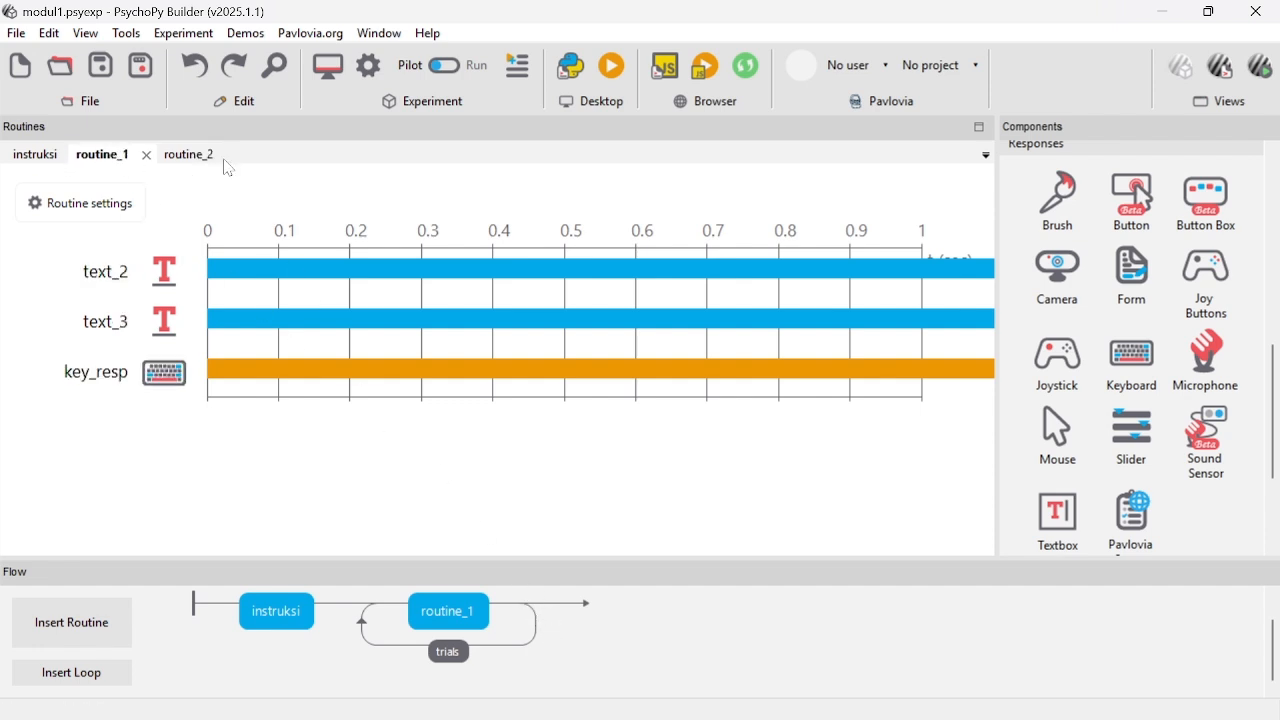
left_click(192, 155)
left_click(121, 636)
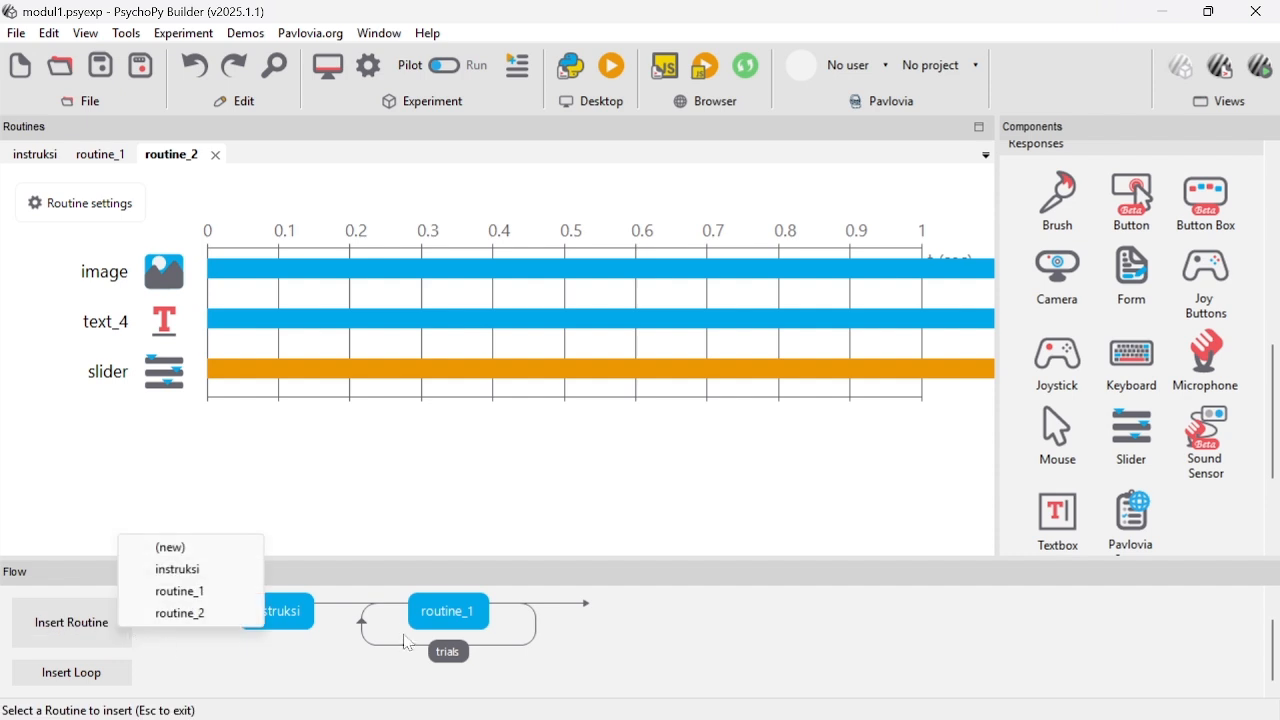
left_click(180, 613)
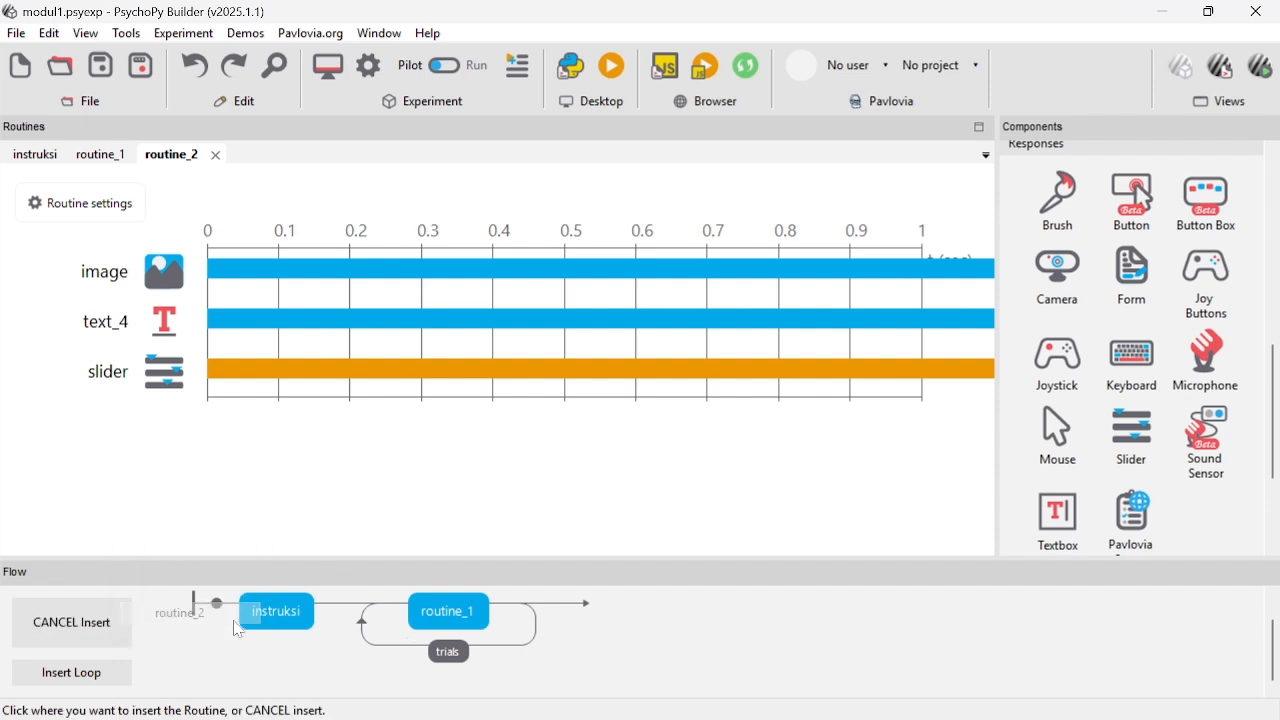
left_click(552, 608)
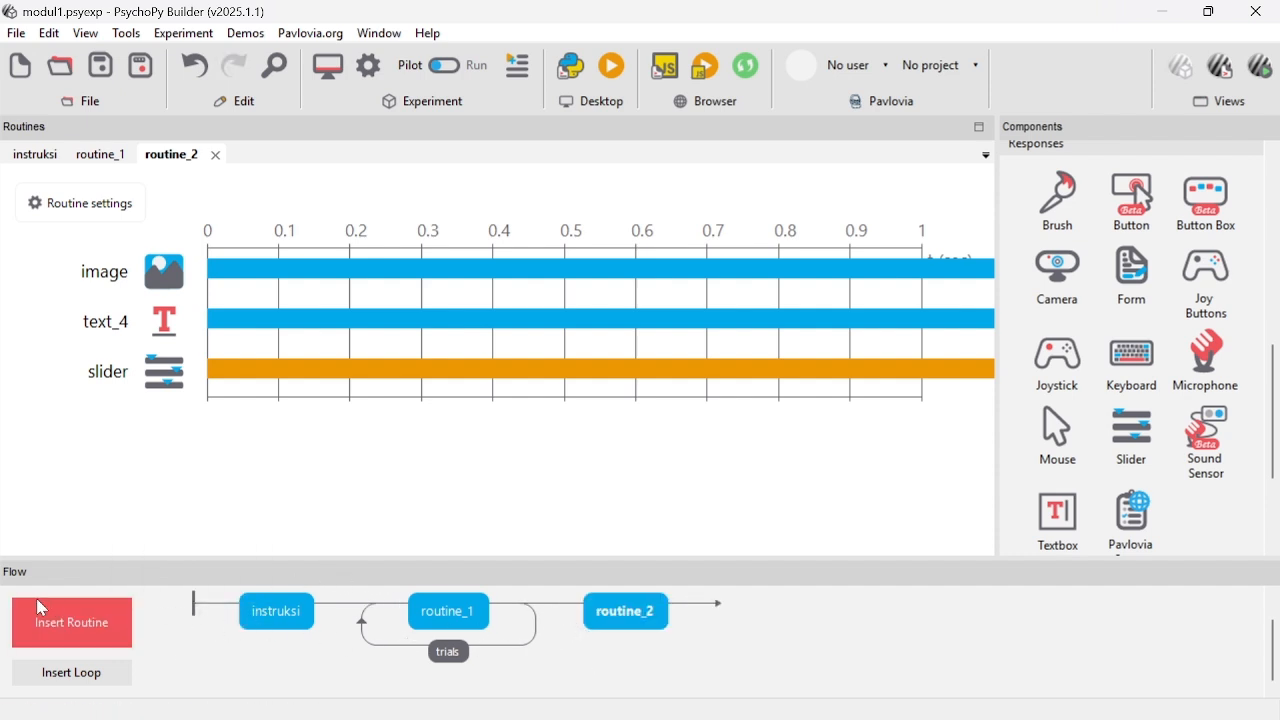
- Insert a loop around routine_2 in the flow and start choosing its conditions file
left_click(100, 674)
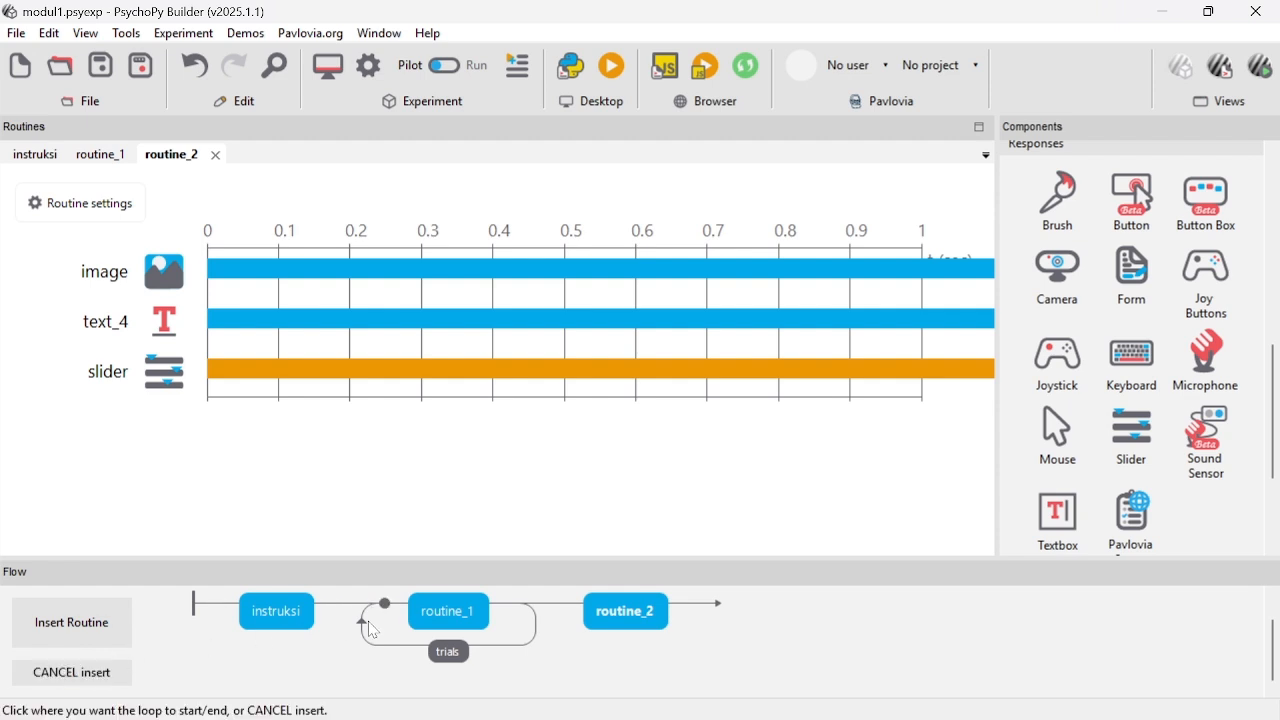
left_click(566, 628)
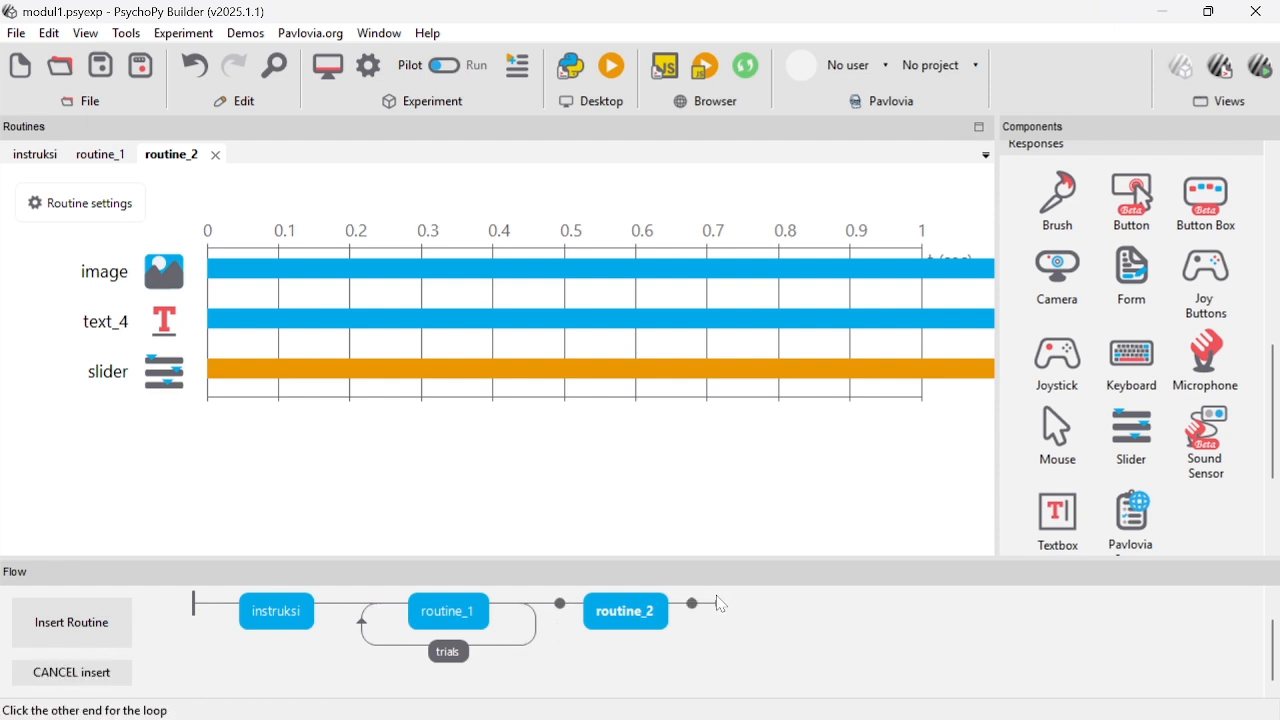
left_click(701, 606)
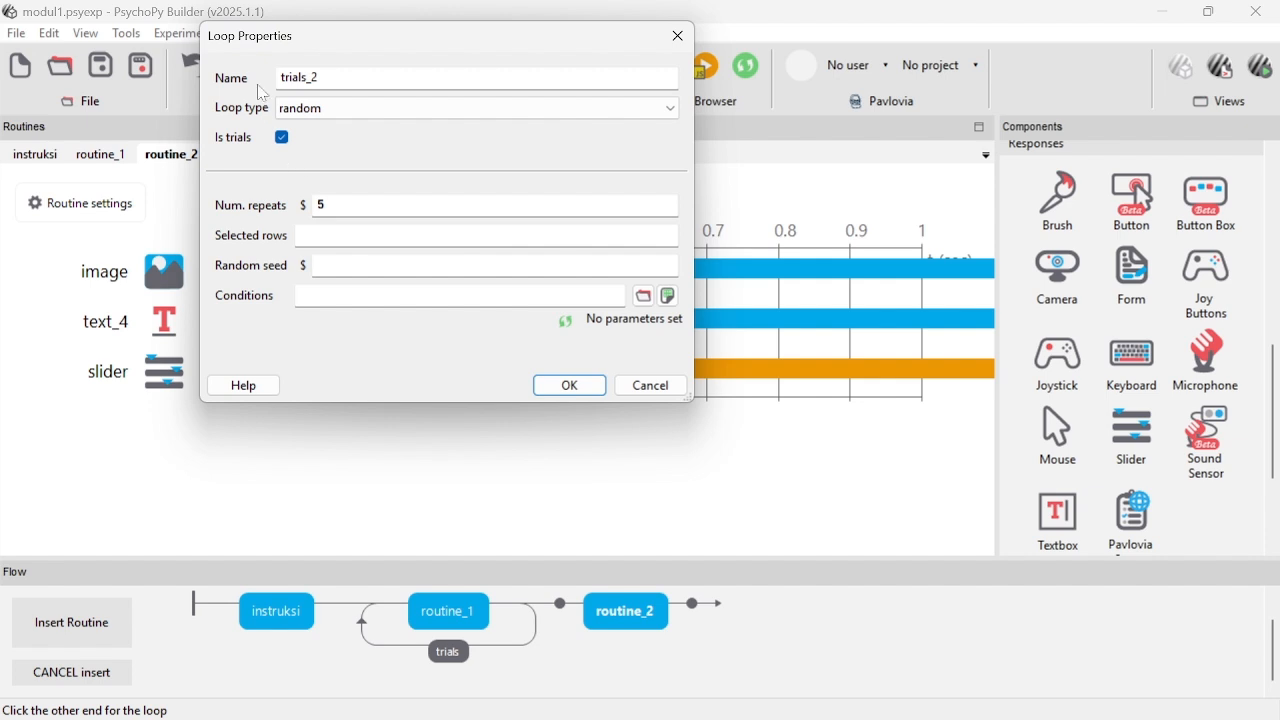
left_click(381, 206)
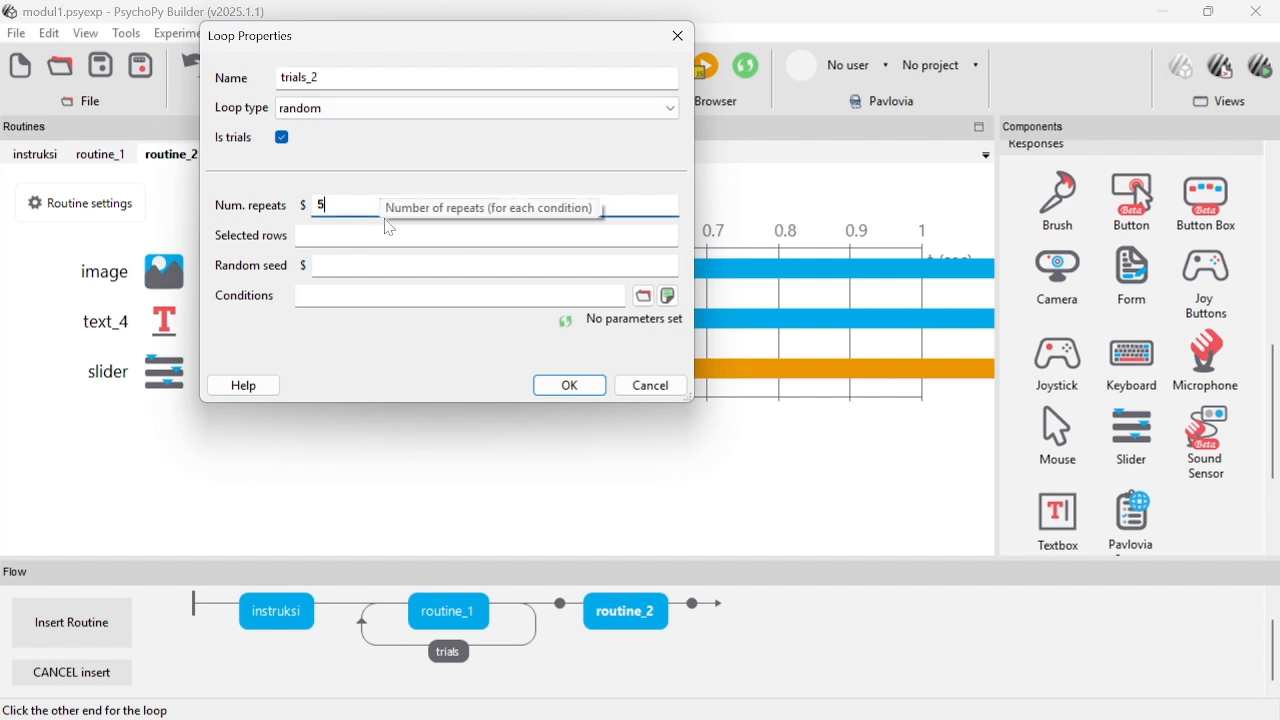
left_click(643, 296)
- Switch to File Explorer and Excel, and copy the file paths of stimulus gambar 1 to 4 into A2:A5 of stimgambar under picture
scroll(530, 290, "down", 2)
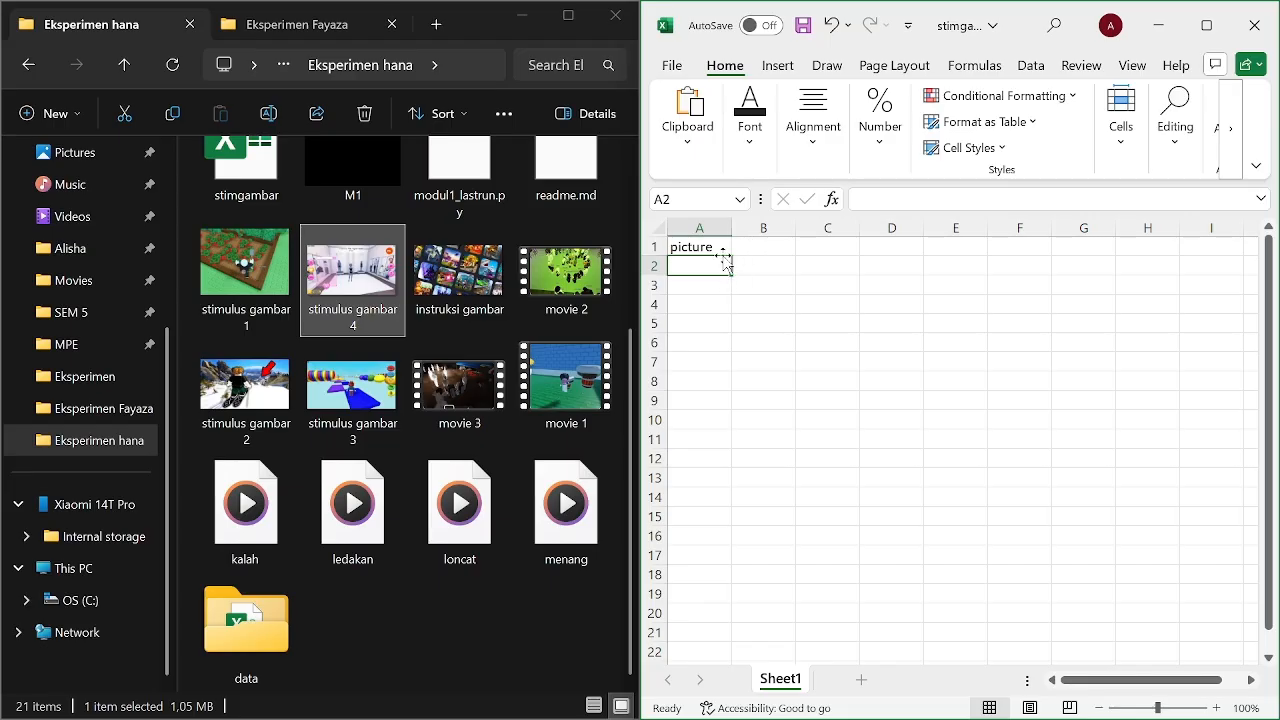
left_click(276, 296)
right_click(270, 294)
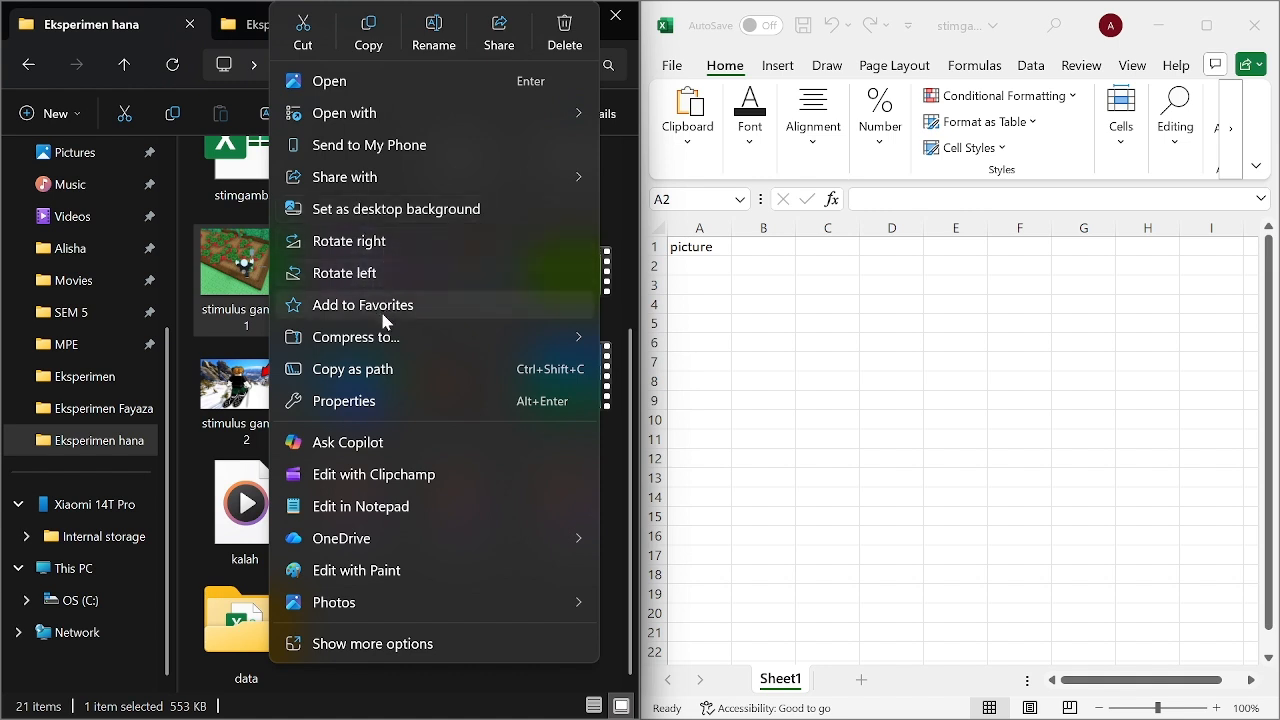
left_click(400, 368)
left_click(696, 264)
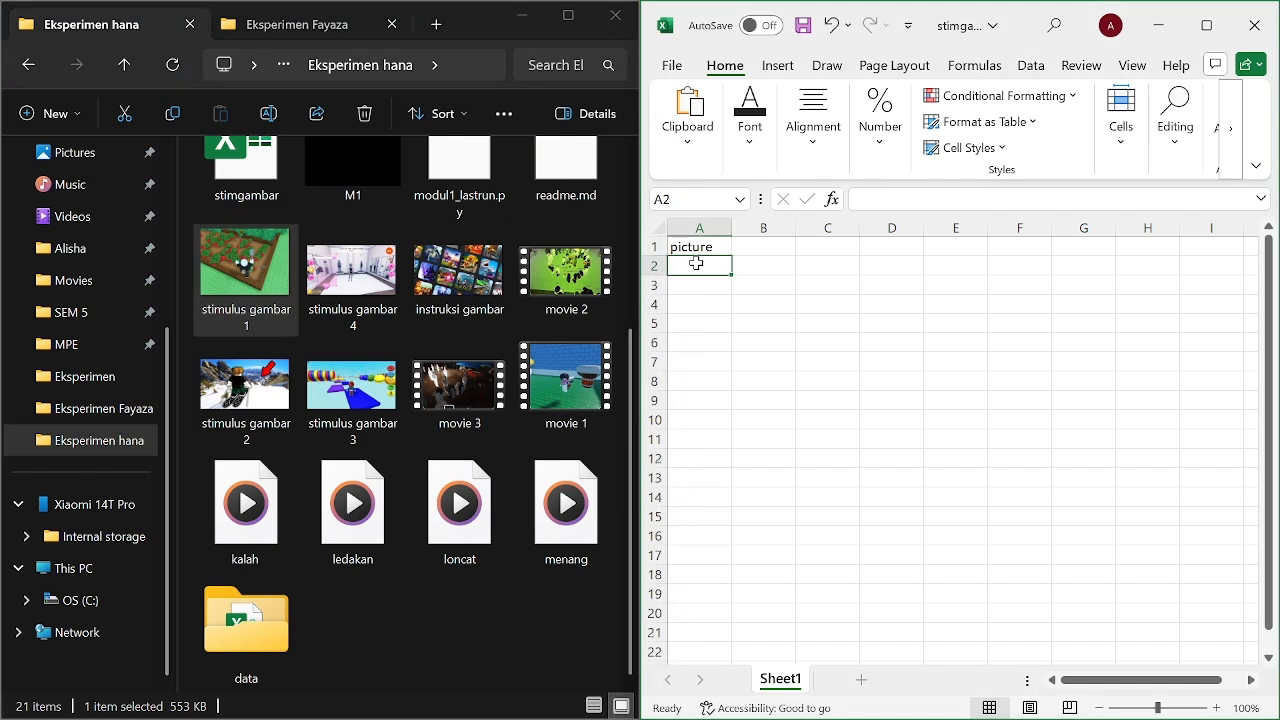
key("ctrl+v")
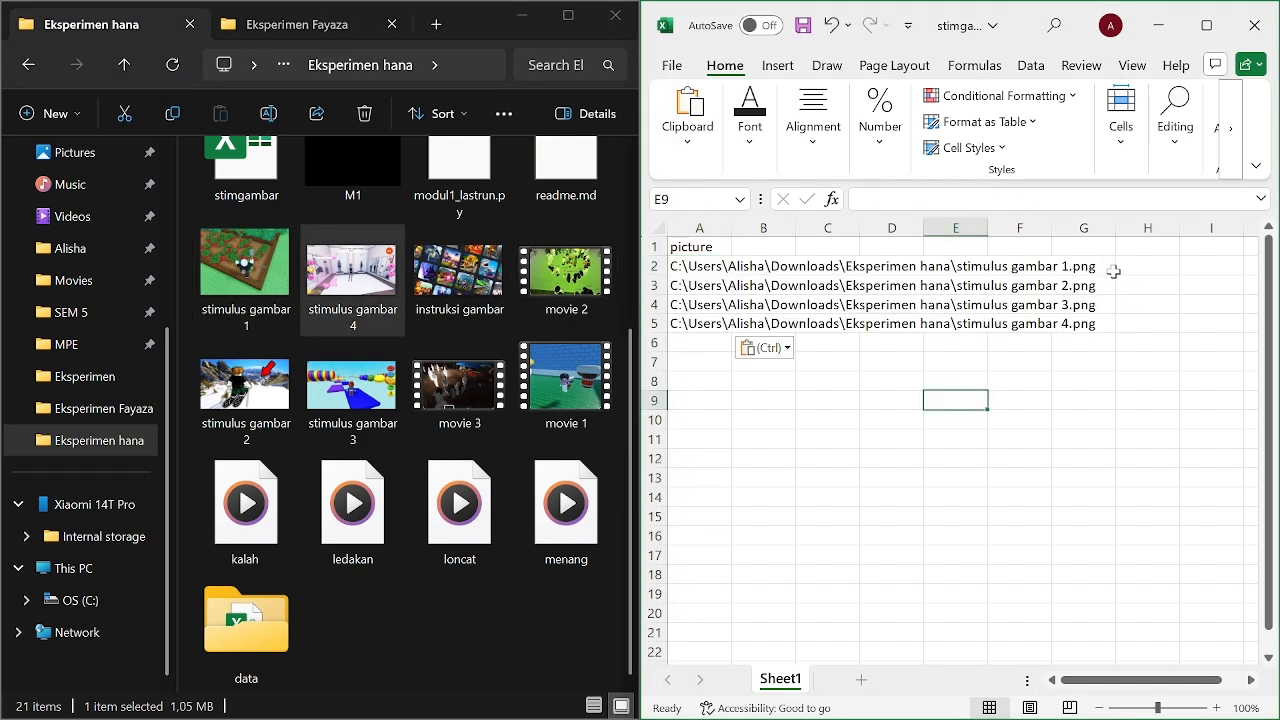
left_click_drag(1114, 271, 1117, 272)
left_click(1119, 287)
left_click(1123, 317)
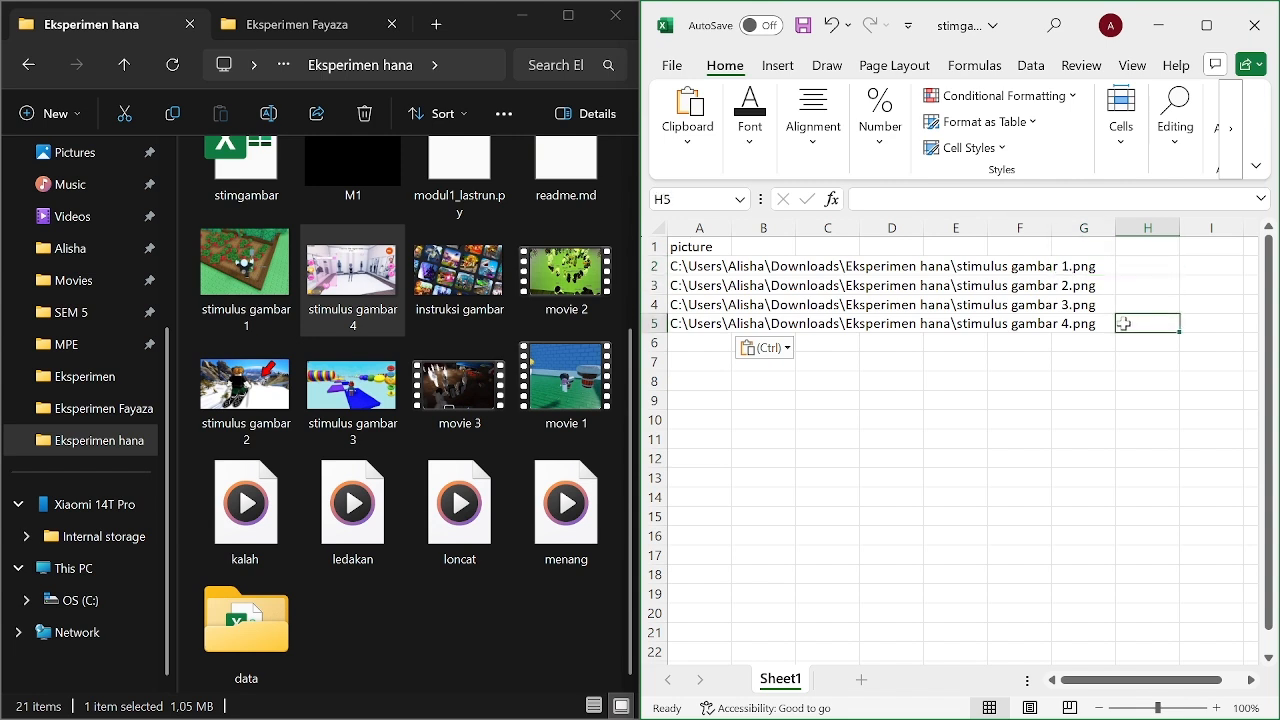
left_click(1143, 264)
left_click(982, 416)
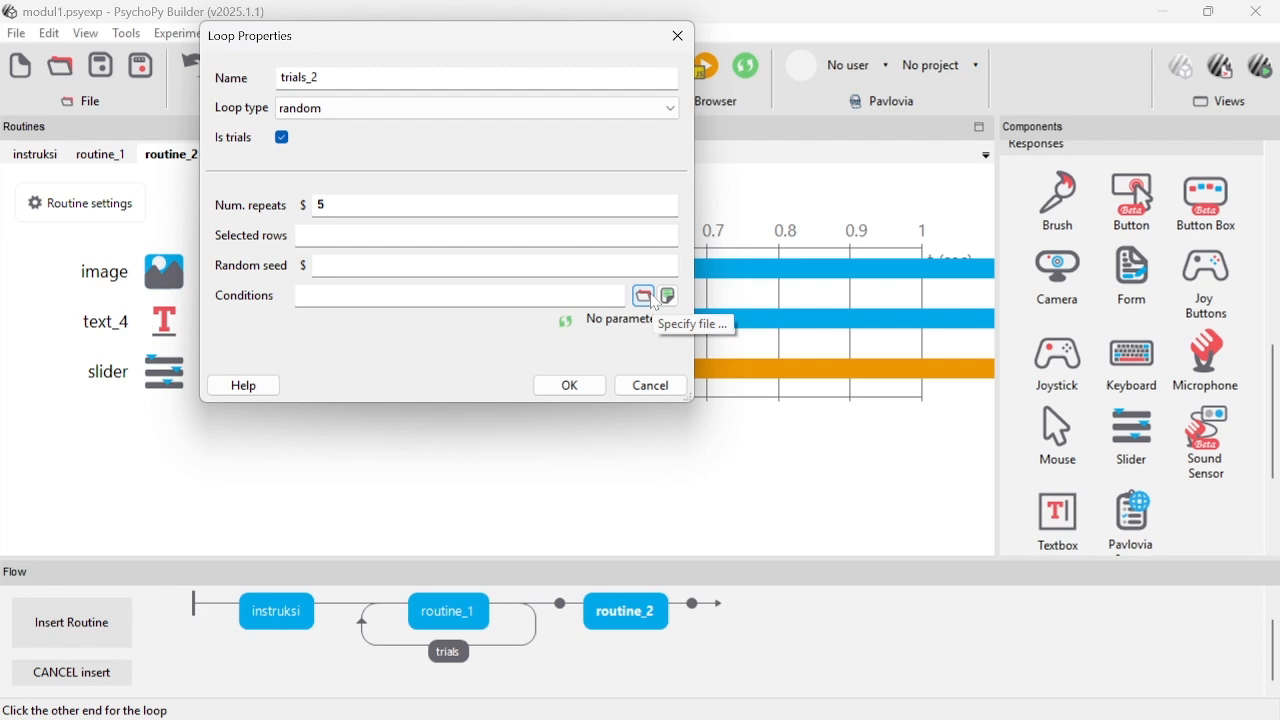
- In PsychoPy Builder, load Downloads/Eksperimen hana/stimgambar.xlsx as the trials_2 loop's conditions, set the number of repeats to 1, and apply the loop
left_click(641, 296)
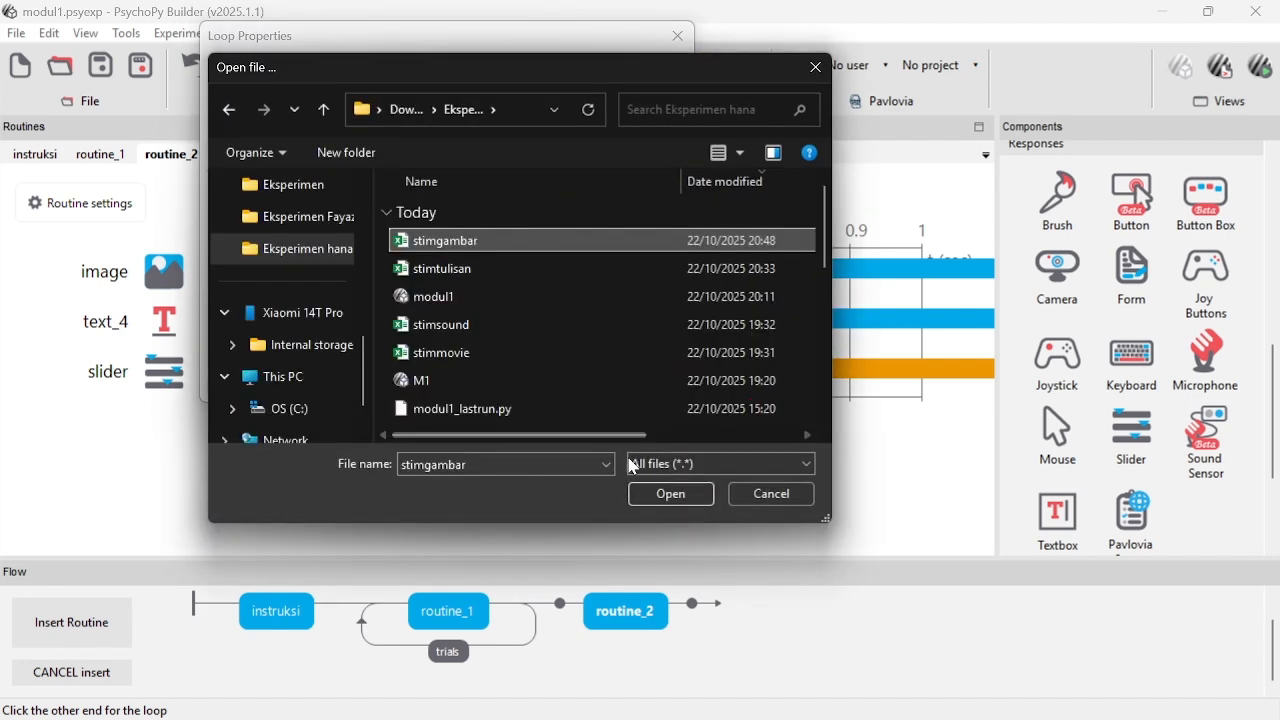
left_click(668, 493)
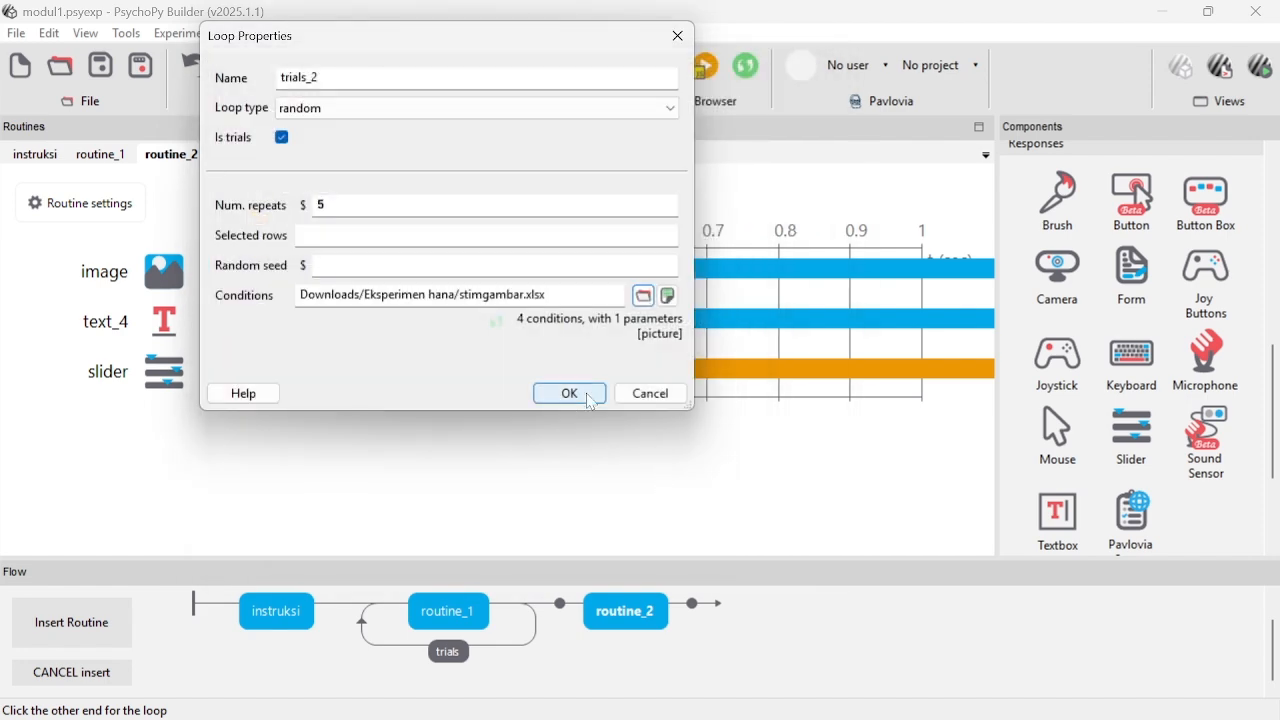
left_click(668, 207)
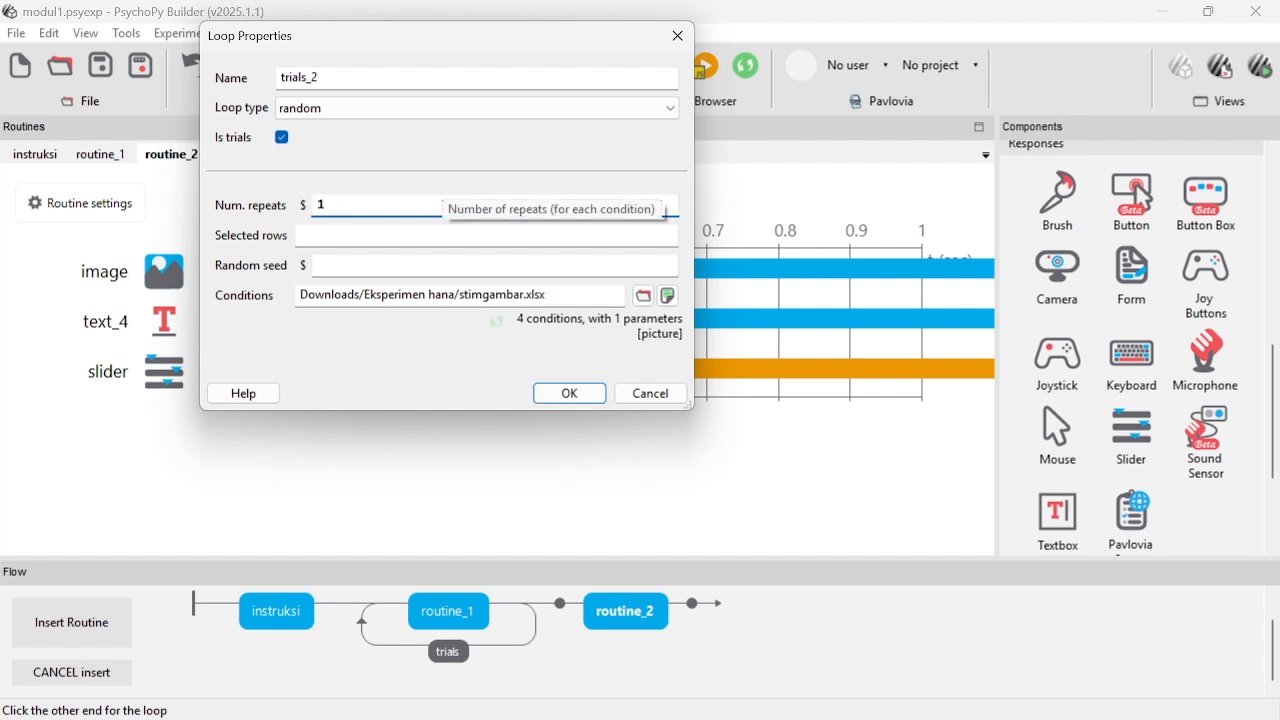
type("1")
left_click(569, 393)
- Create a new routine named routine_3 from the Basic:blank template and insert it at the end of the flow
left_click(116, 631)
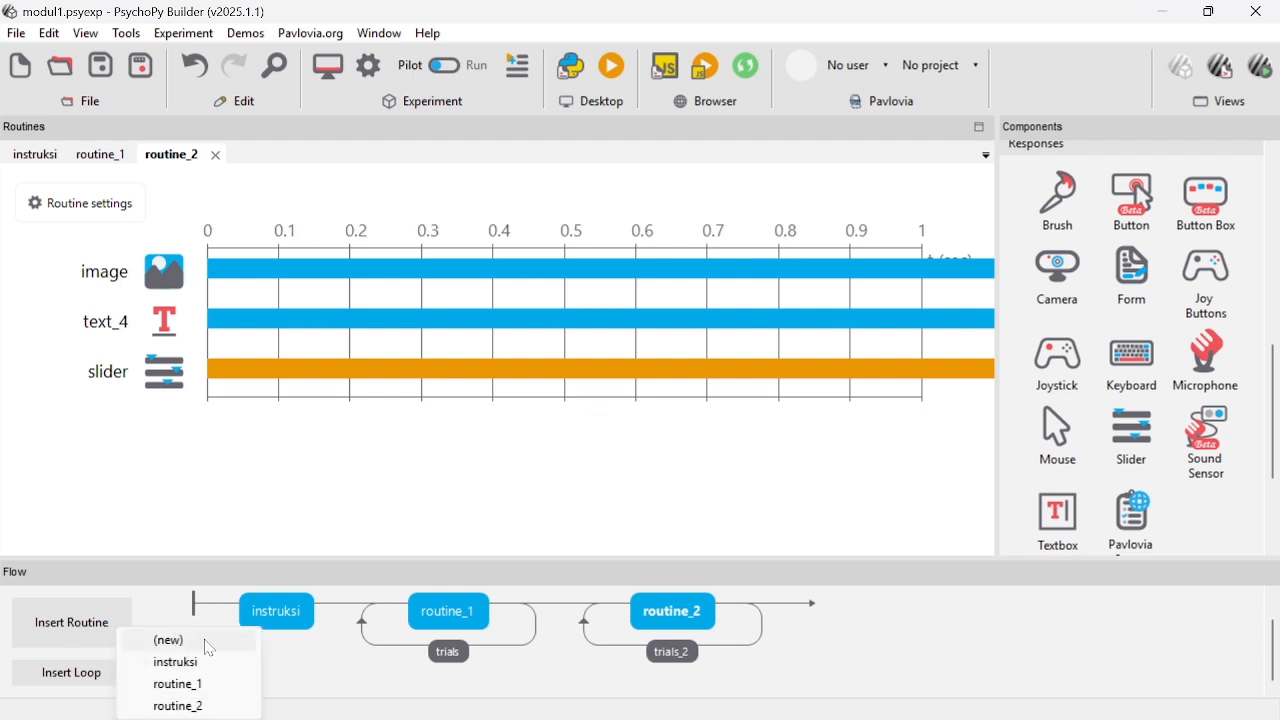
left_click(209, 645)
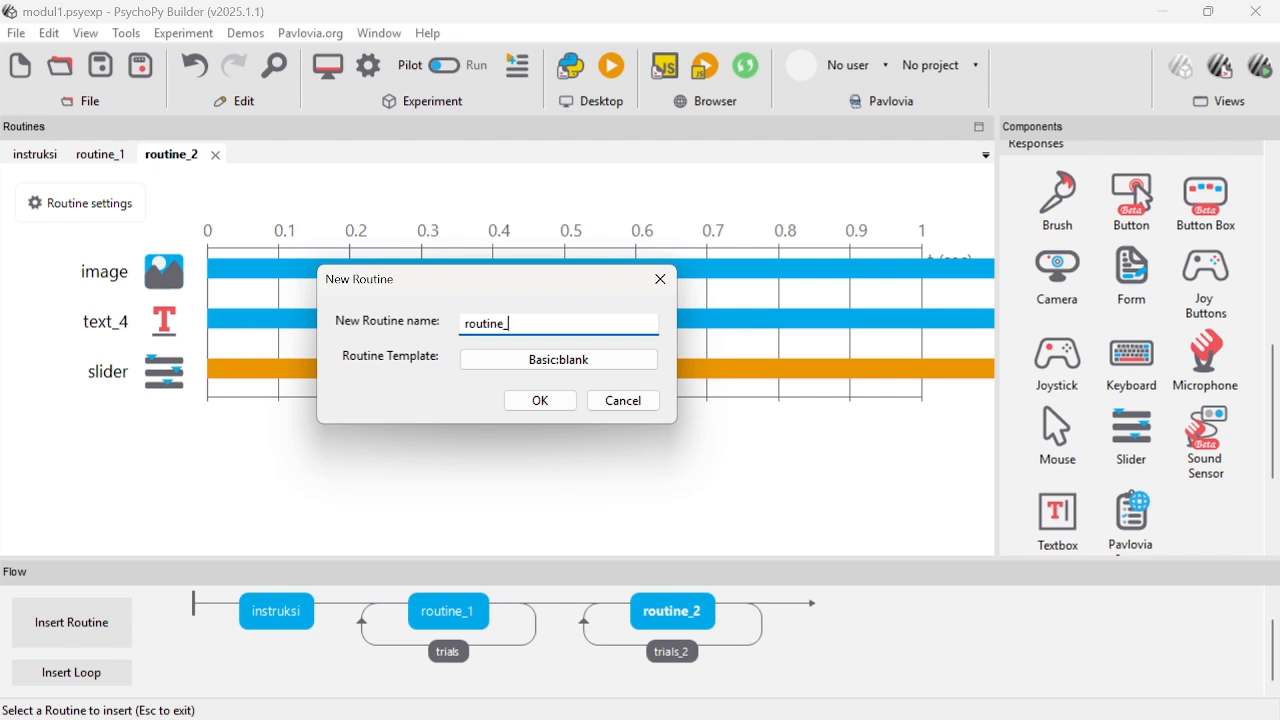
type("routine_3")
left_click(543, 401)
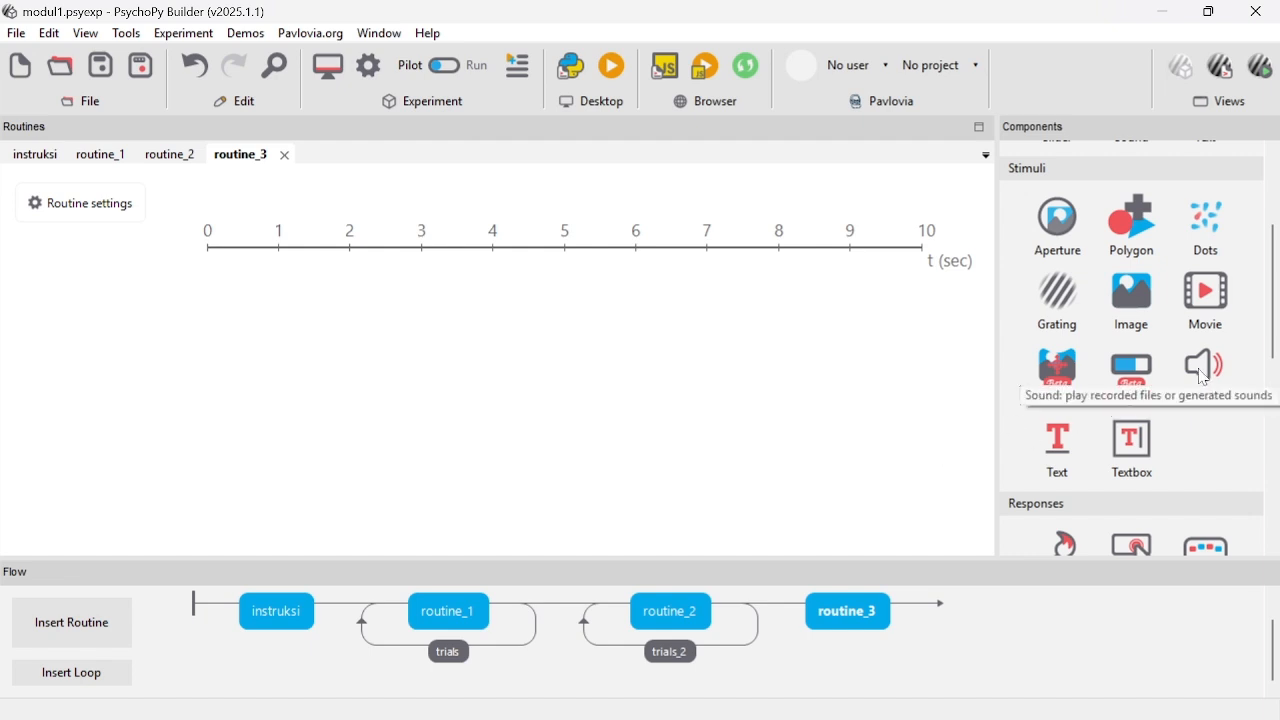
- Add a Sound component to routine_3 playing $suara, set every repeat, with a blank stop duration and Speakers (Realtek(R) Audio) as the speaker
left_click(1203, 378)
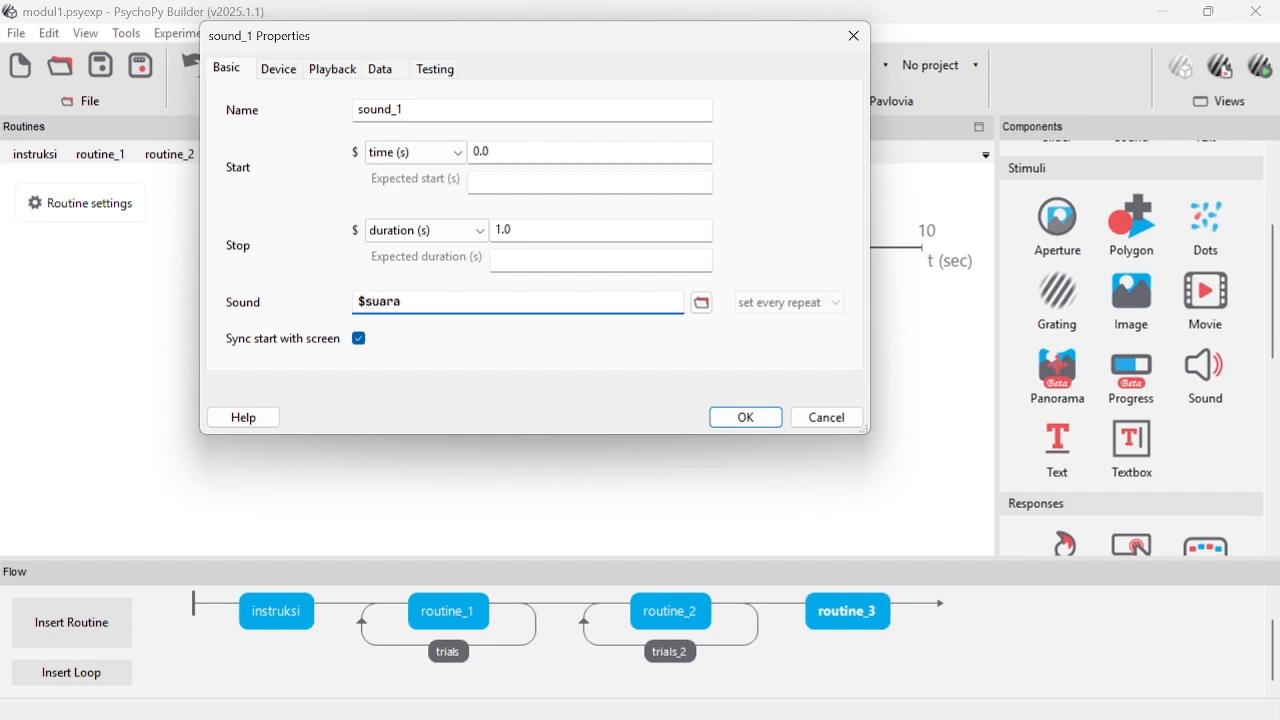
left_click(546, 236)
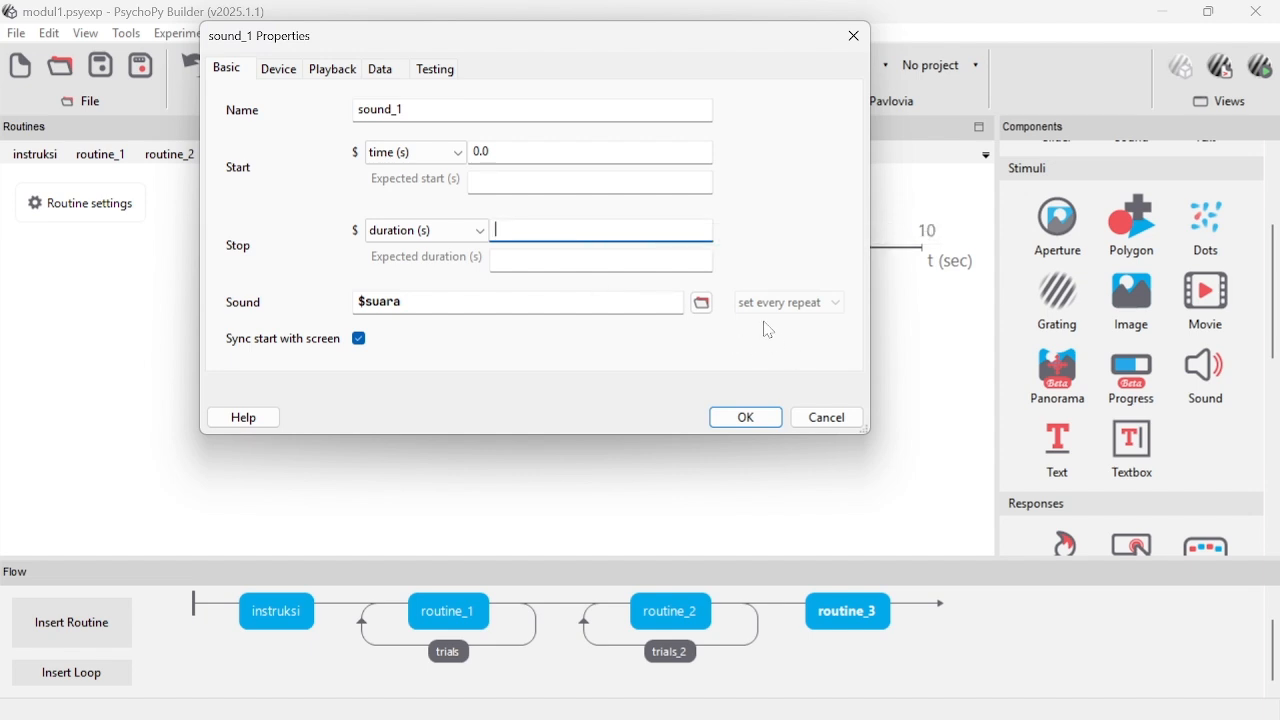
left_click(280, 76)
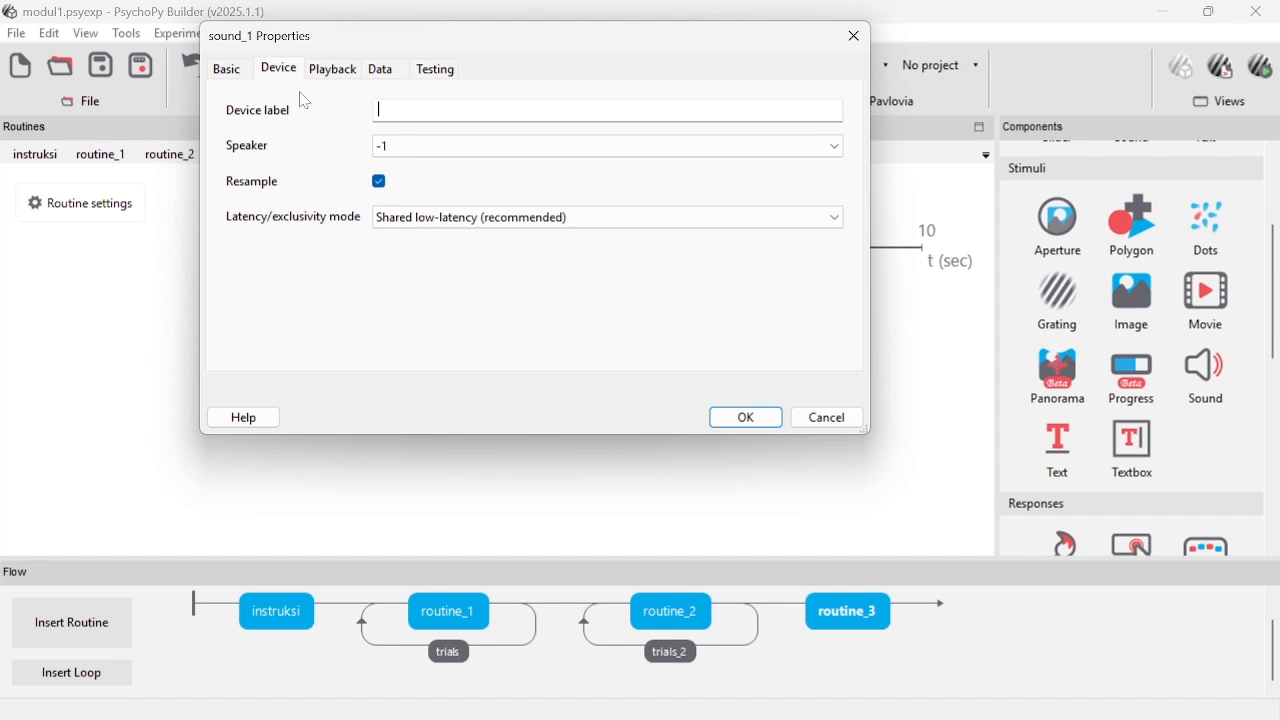
left_click(450, 150)
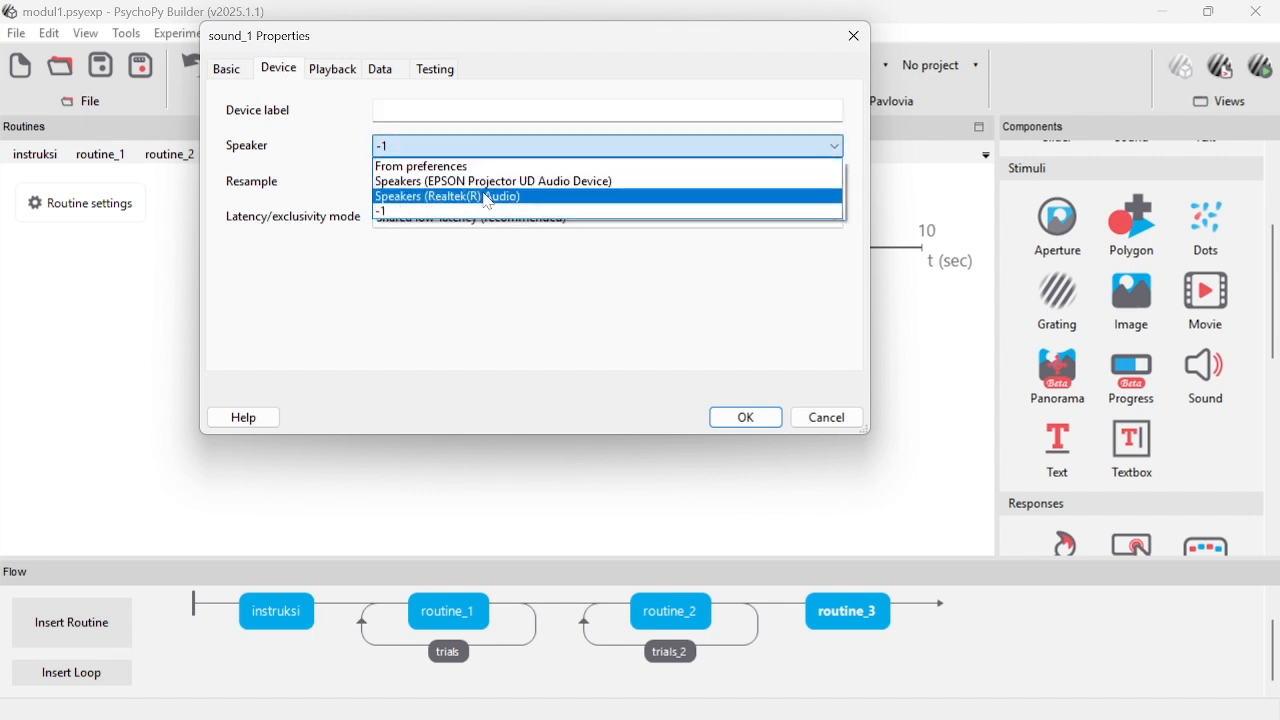
left_click(489, 198)
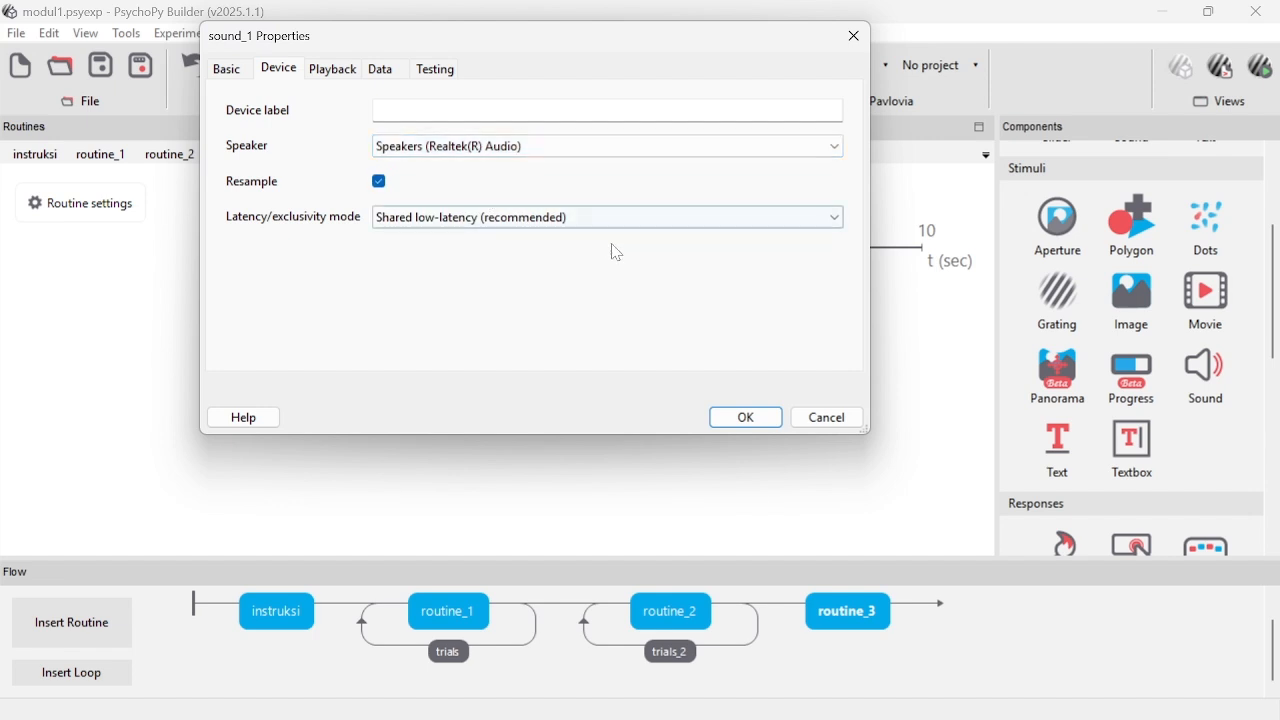
left_click(746, 418)
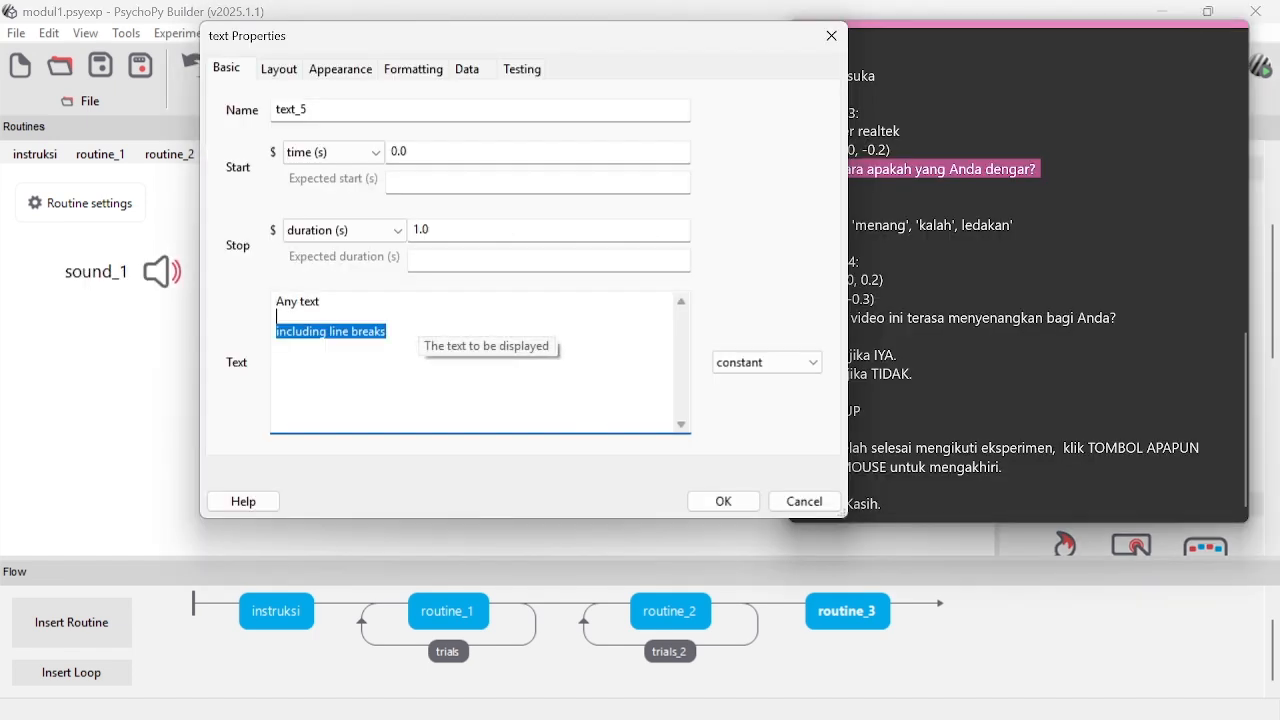
- Add a text component to routine_3 with the question "suara apakah yang Anda dengar?" from the notes and a black foreground color
left_click_drag(277, 316, 284, 301)
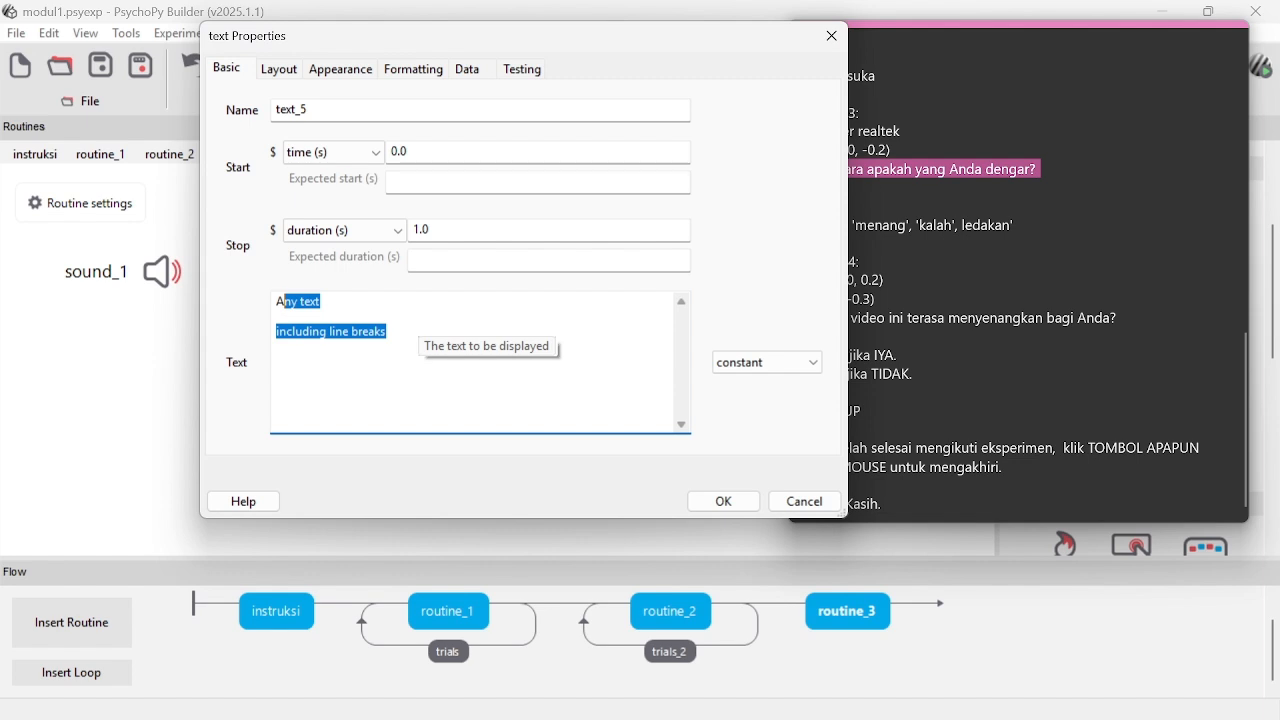
key("BackSpace")
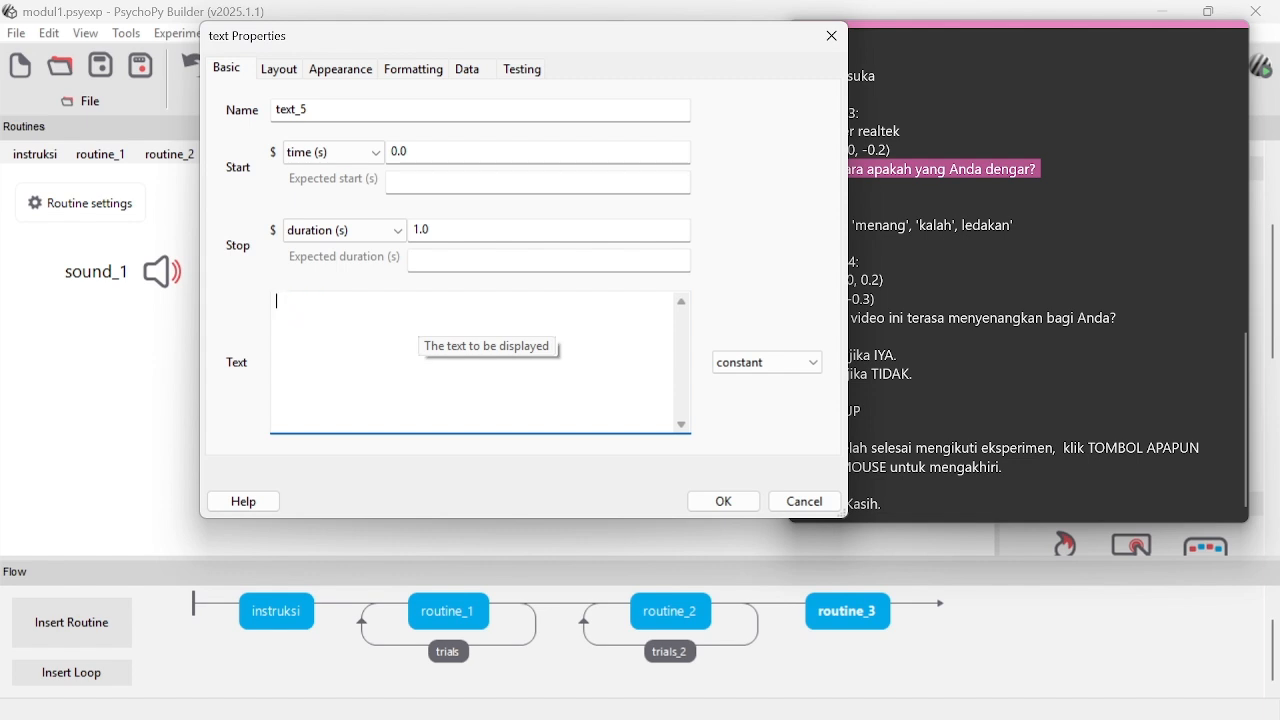
type("Ada suara apakah yang Anda dengar?")
left_click(340, 69)
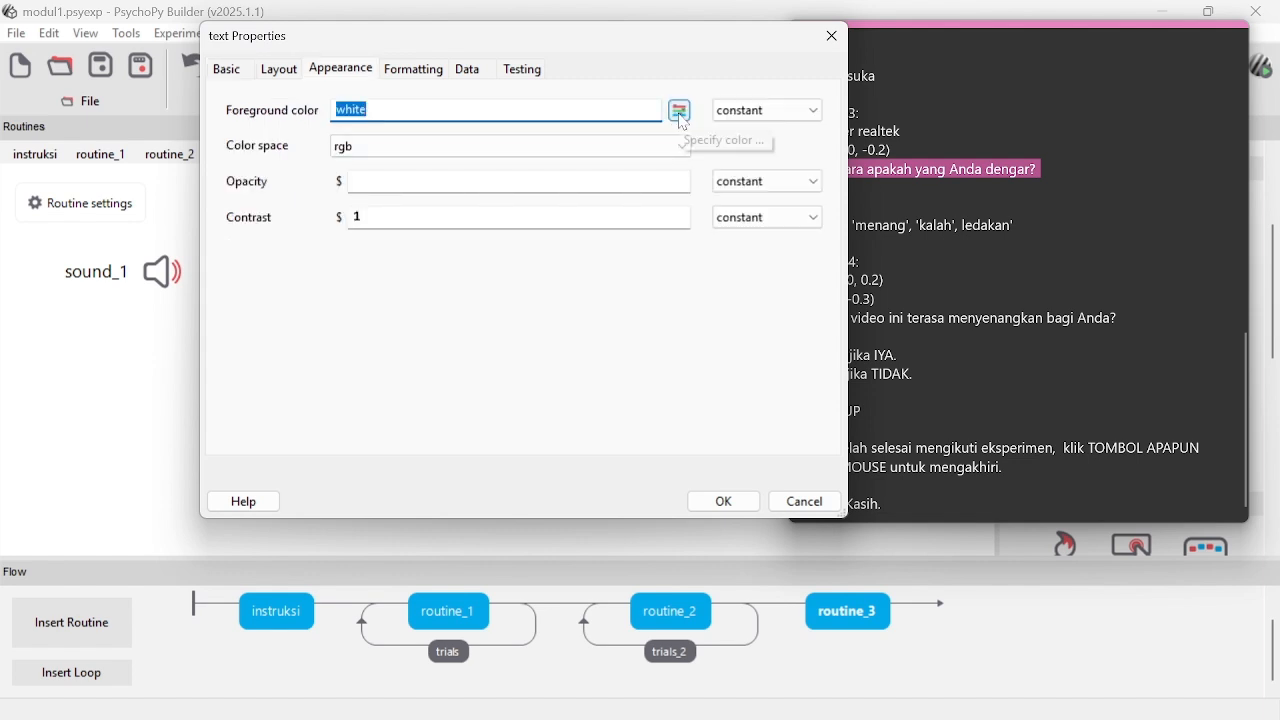
left_click(678, 110)
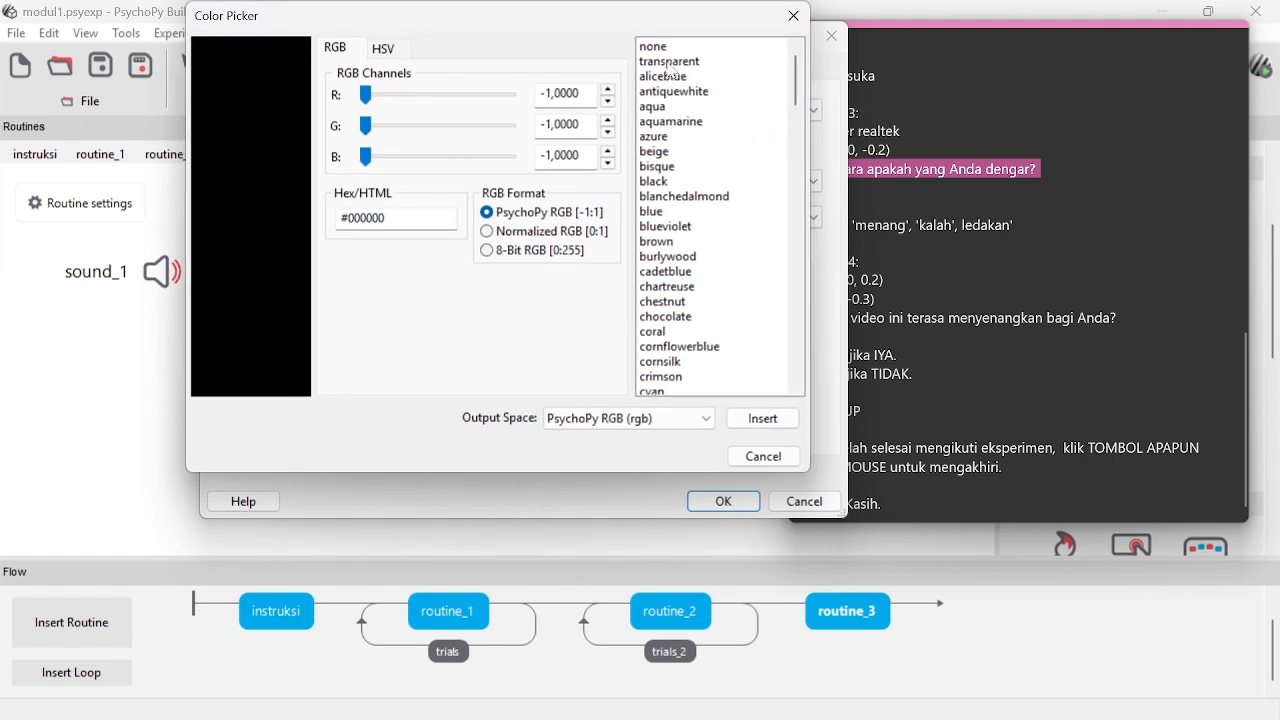
left_click(672, 182)
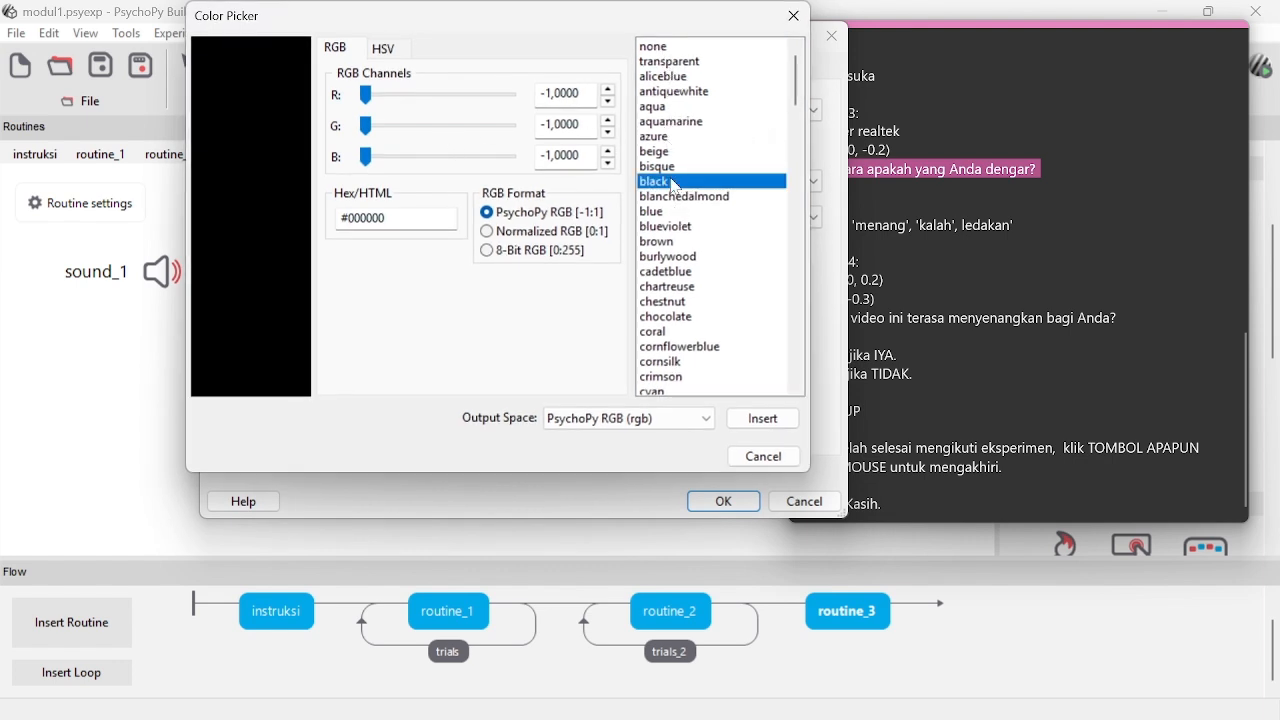
left_click(765, 420)
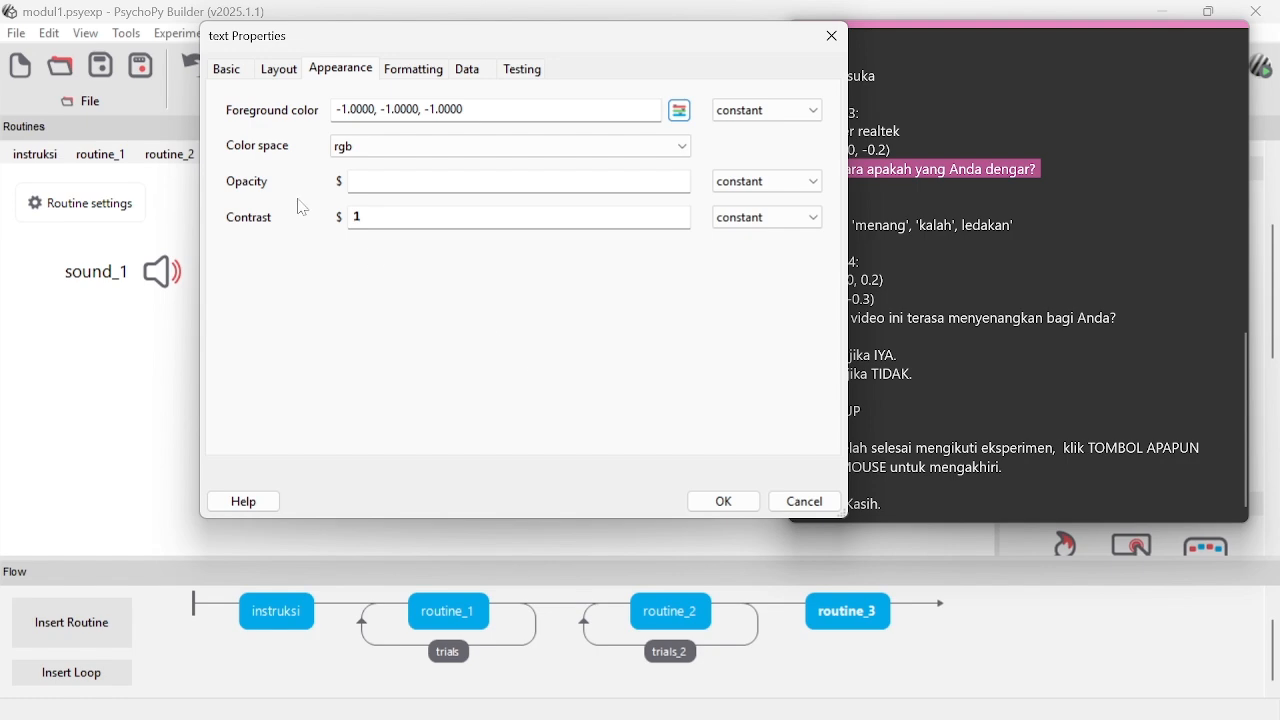
key("Return")
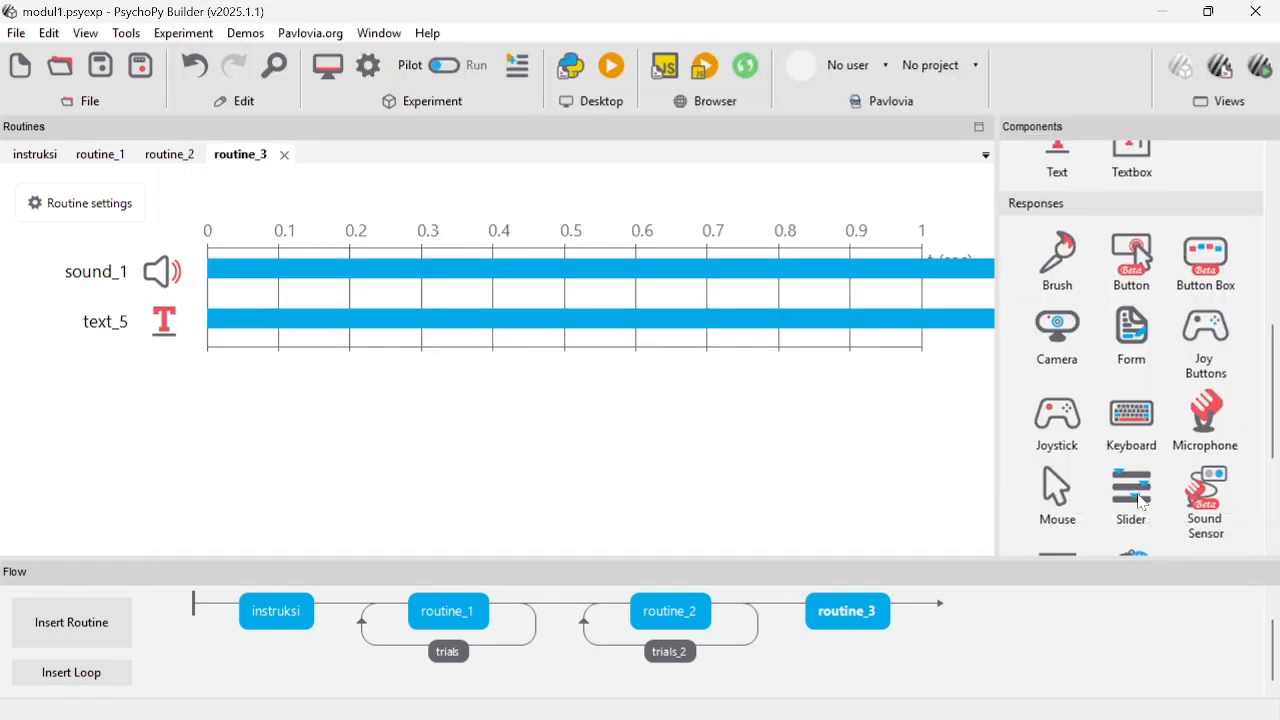
- Add a radio-style slider to routine_3 with labels 'loncat', 'menang', 'kalah', 'ledakan' and position (0, -0.2)
left_click(1136, 490)
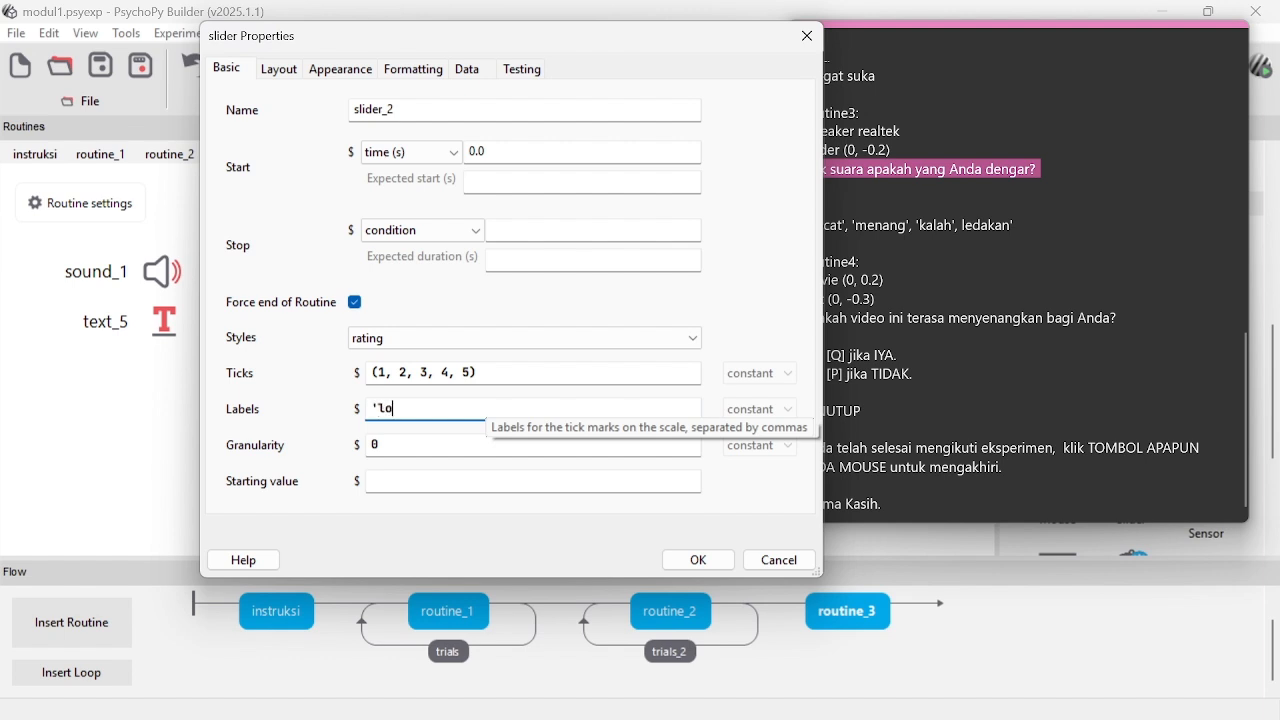
type("cat', 'menang")
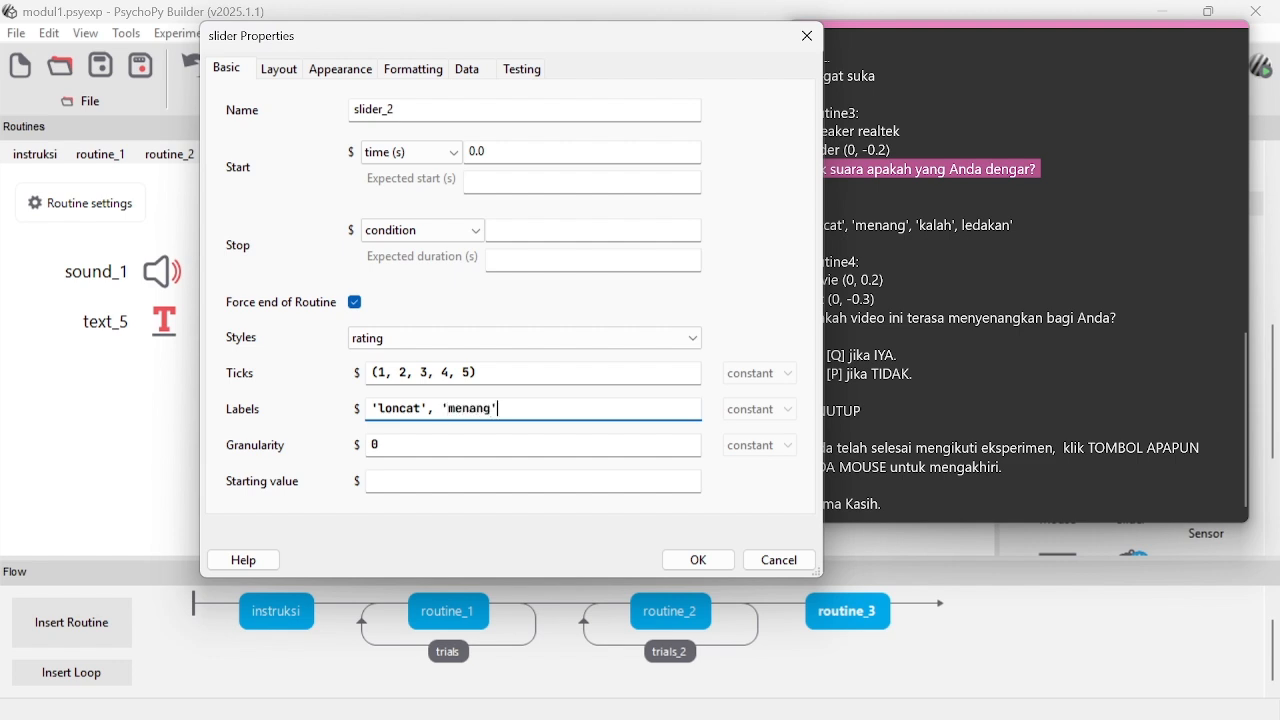
type("kalah', 'ledakan'")
left_click(551, 338)
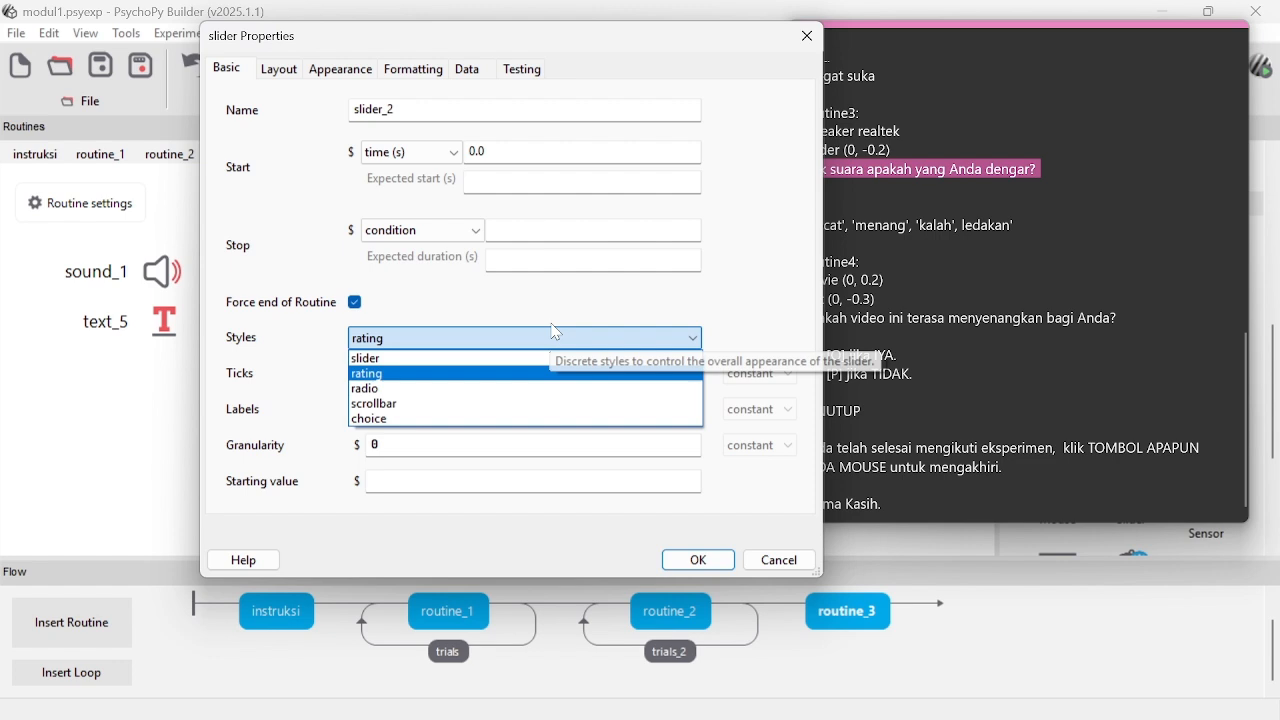
left_click(398, 389)
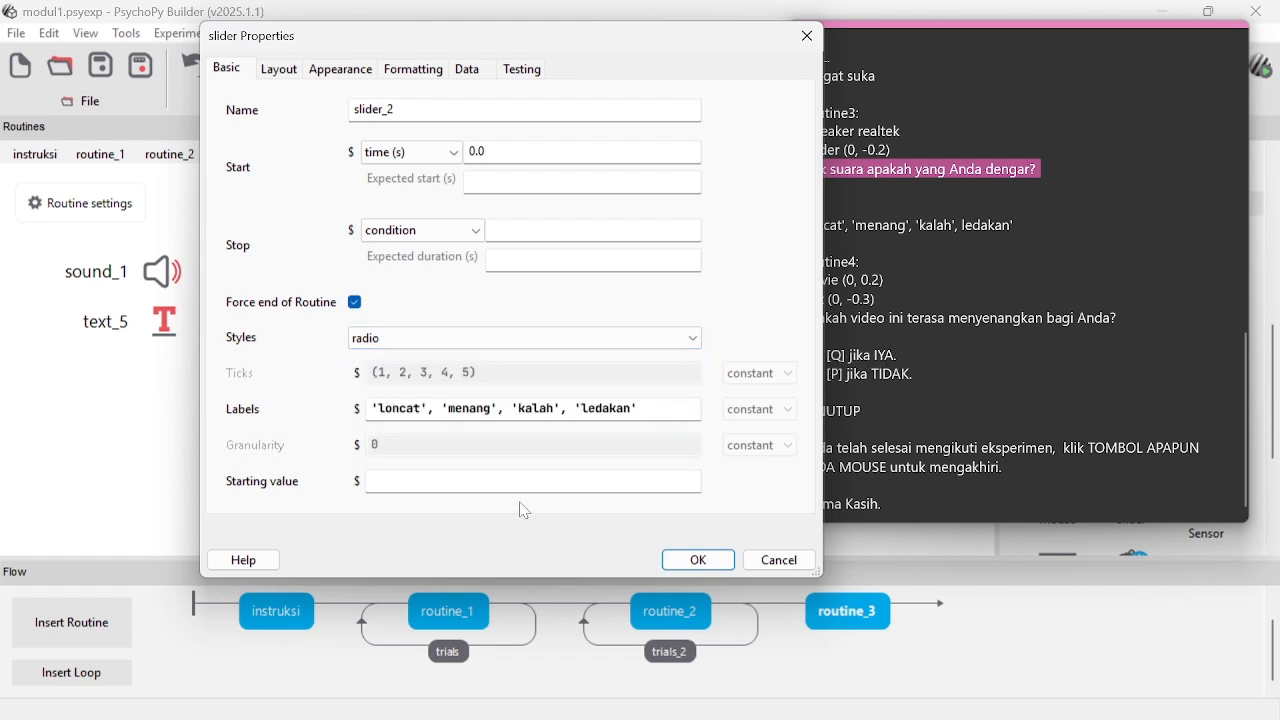
left_click(279, 69)
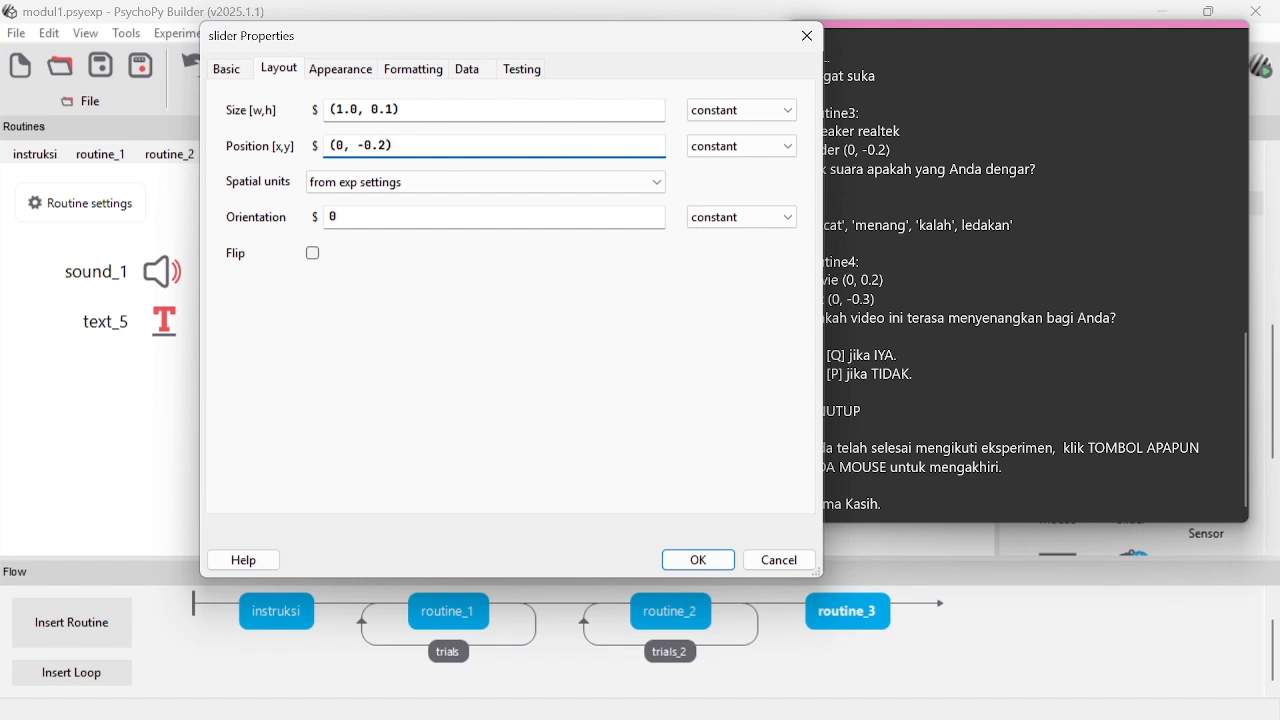
key("Return")
- Insert a loop around routine_3 with 1 repeat and Downloads/Eksperimen hana/stimsound.xlsx as its conditions file
left_click(71, 672)
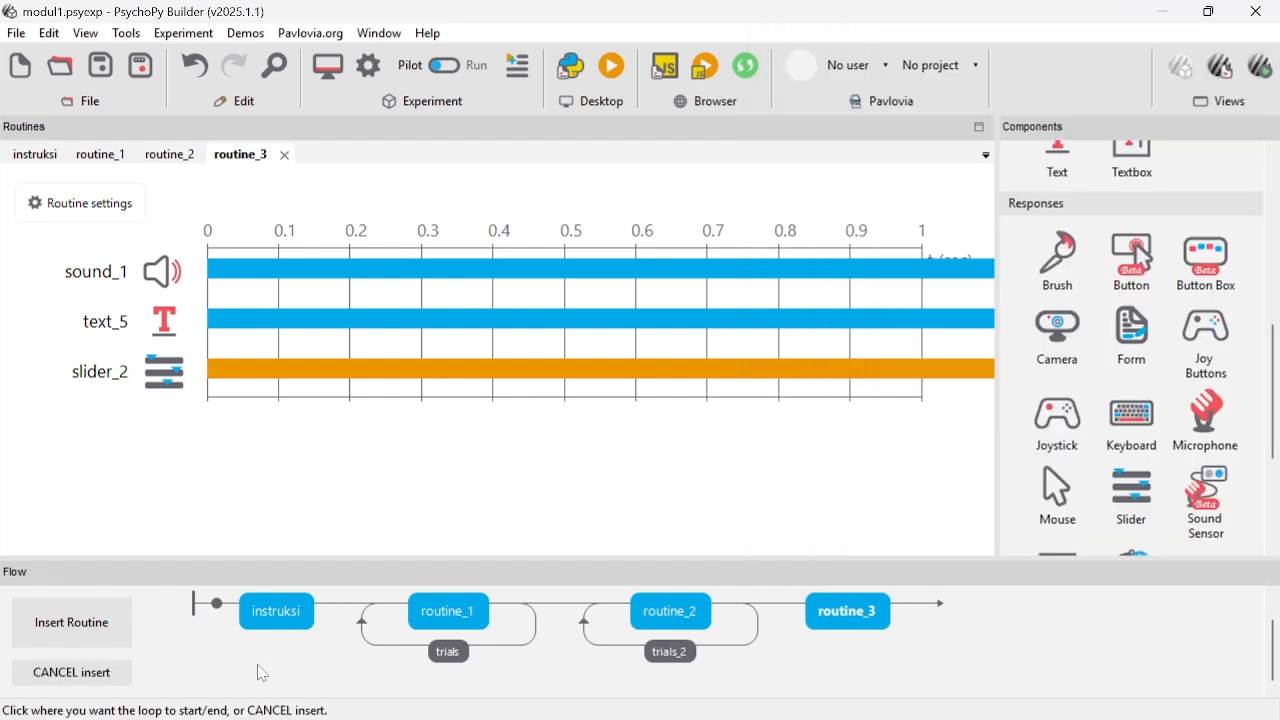
left_click(778, 614)
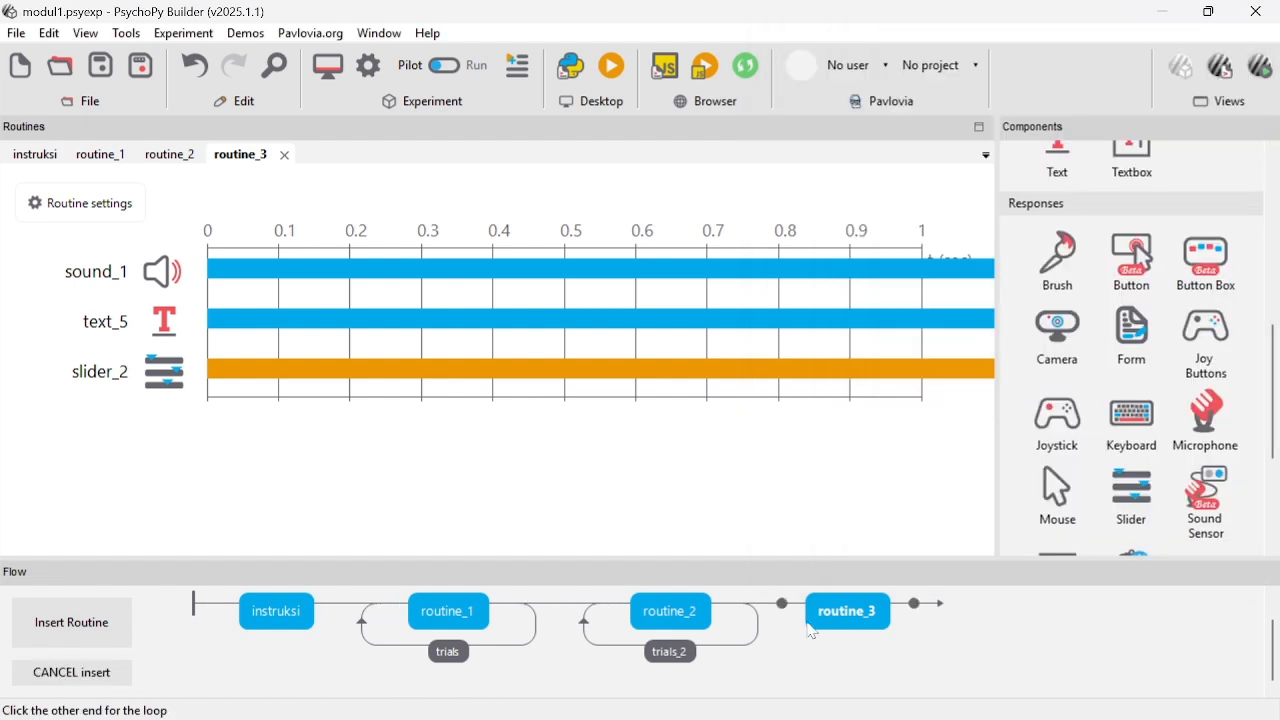
left_click(916, 610)
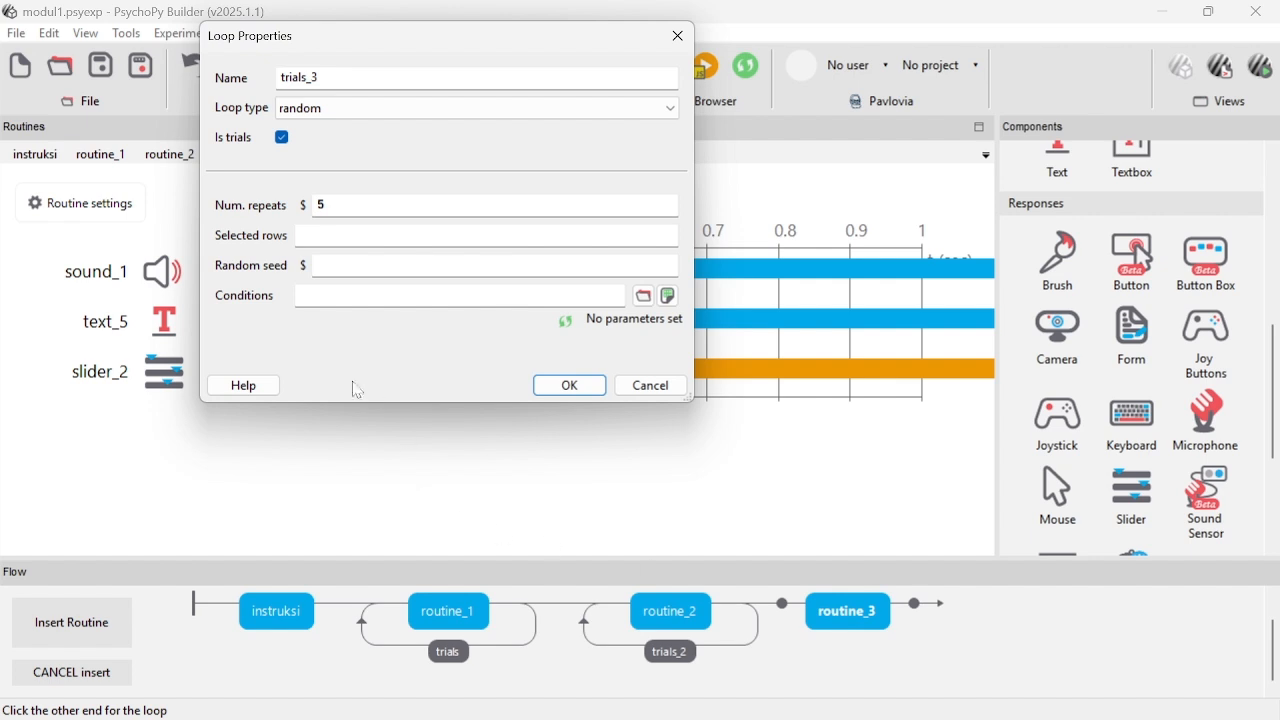
double_click(388, 214)
type("1")
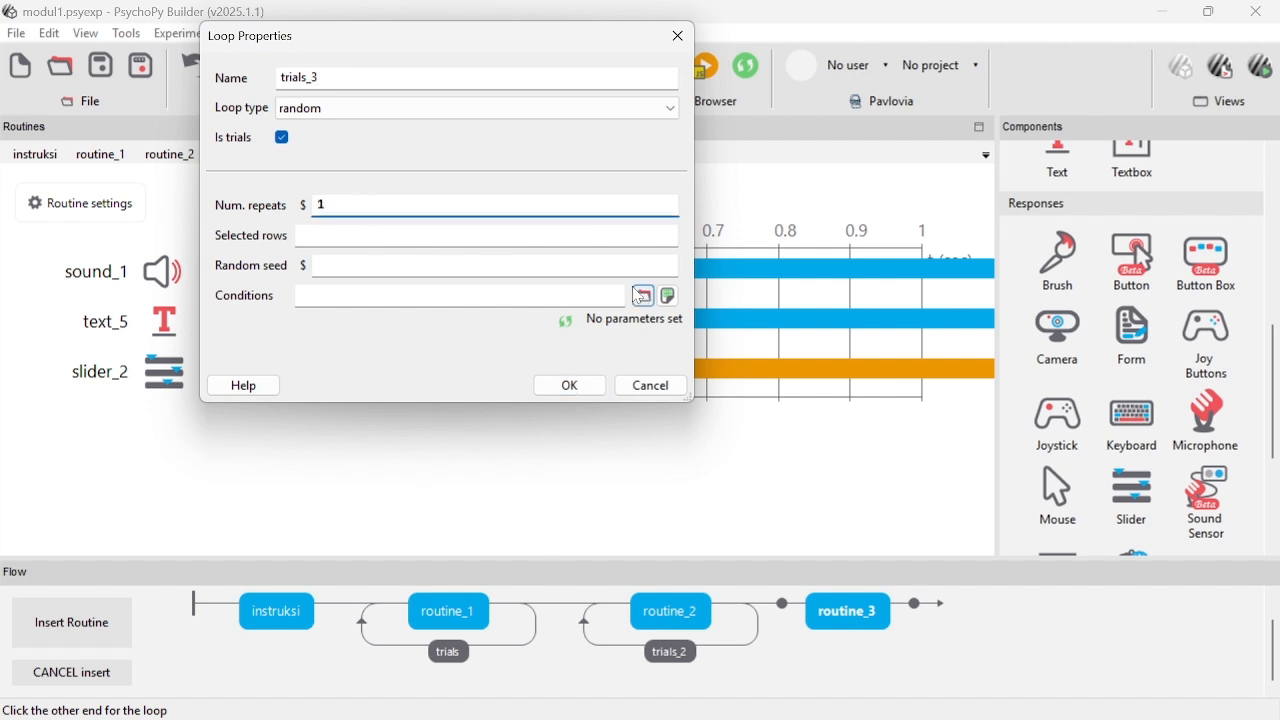
left_click(641, 296)
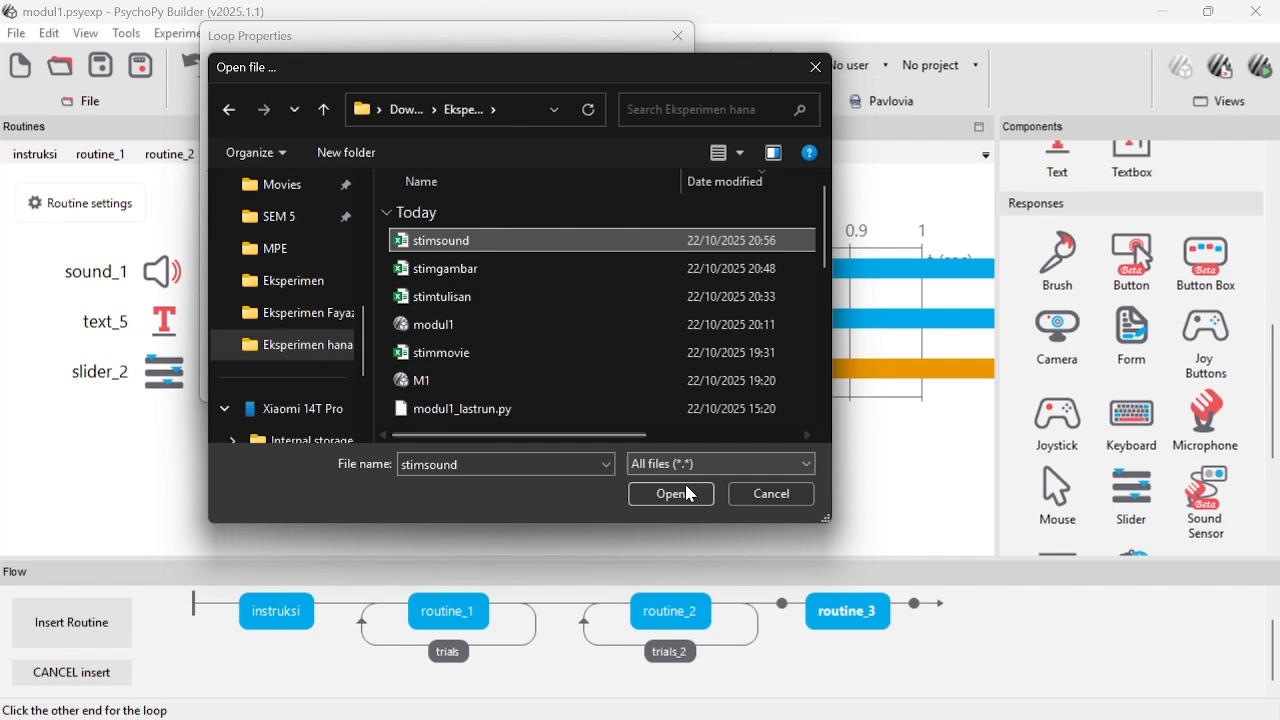
left_click(670, 494)
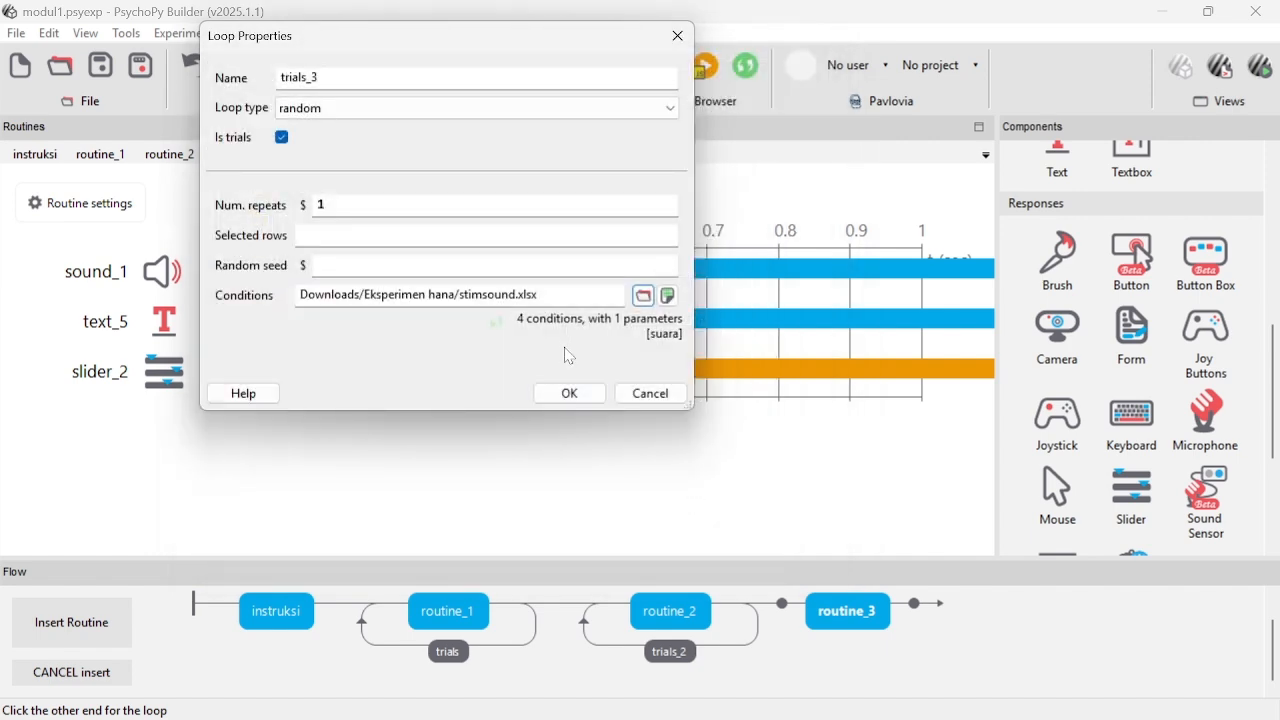
left_click(569, 393)
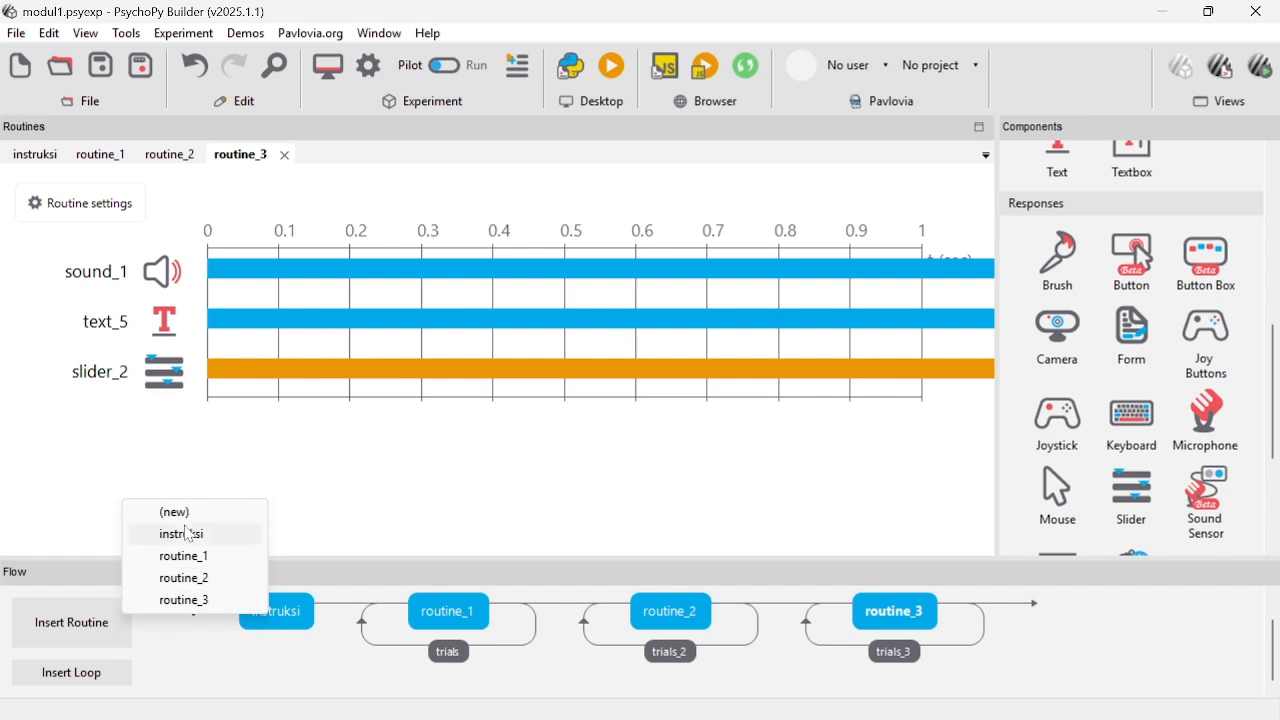
- Create a new routine named routine_4 from the Basic:blank template and insert it at the end of the flow
left_click(175, 511)
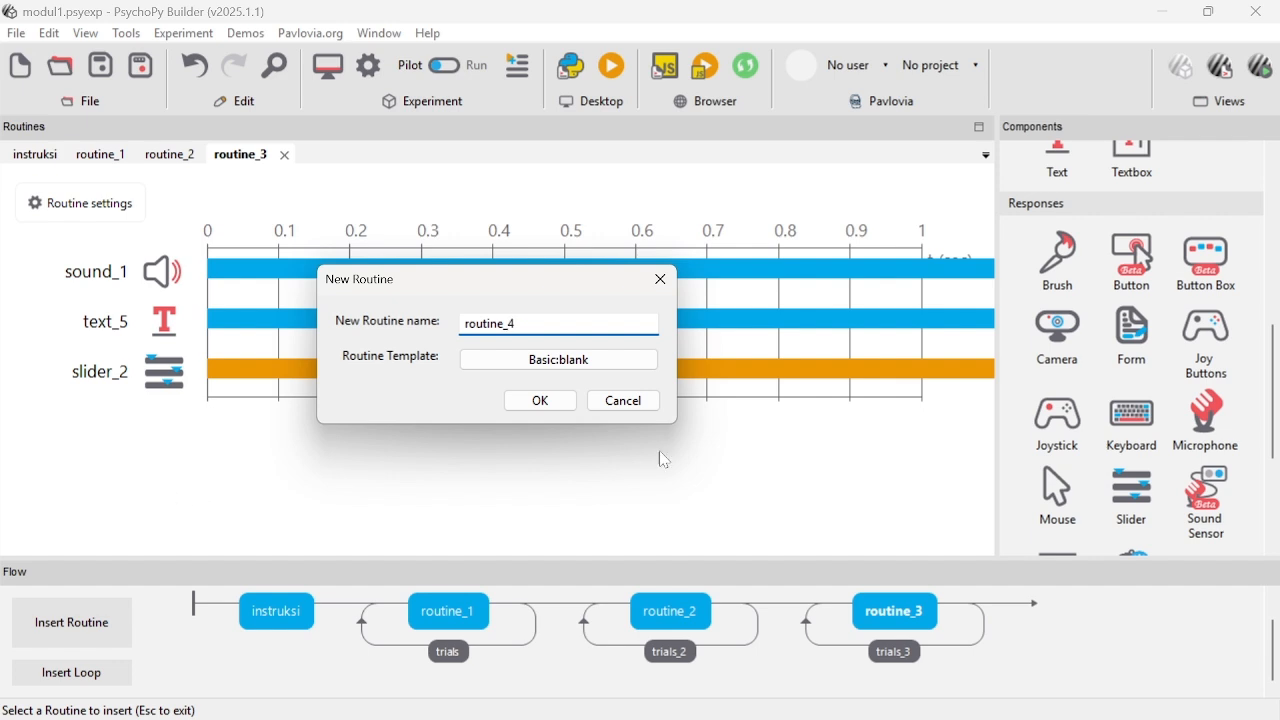
left_click(541, 400)
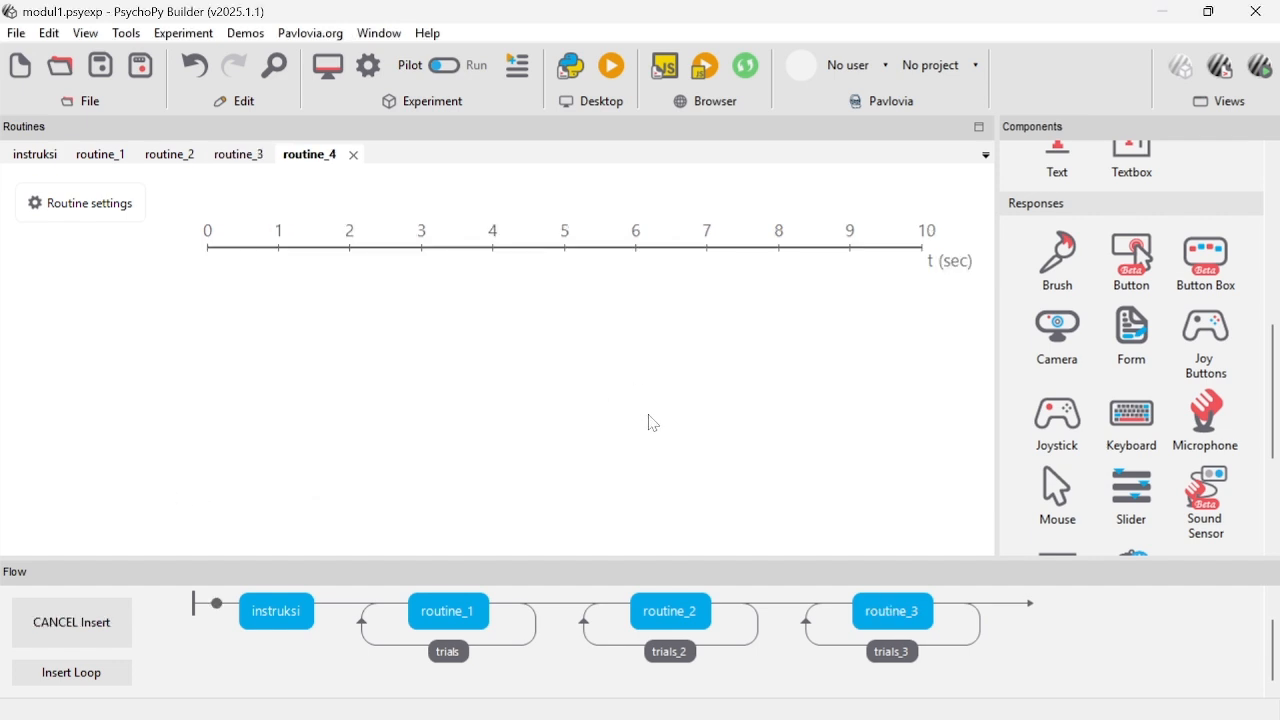
left_click(1000, 603)
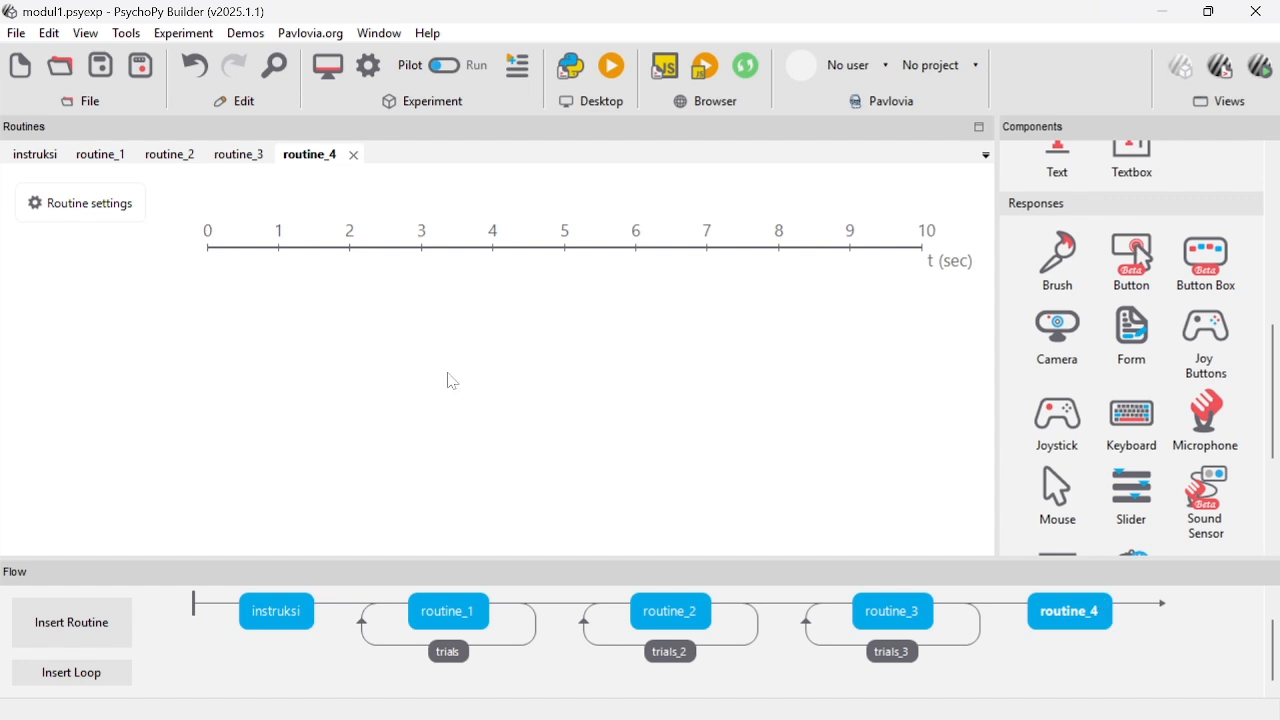
- Add a movie component to routine_4 with a blank stop duration, movie file $movie set every repeat, and position (0, 0.2)
scroll(1234, 334, "up", 3)
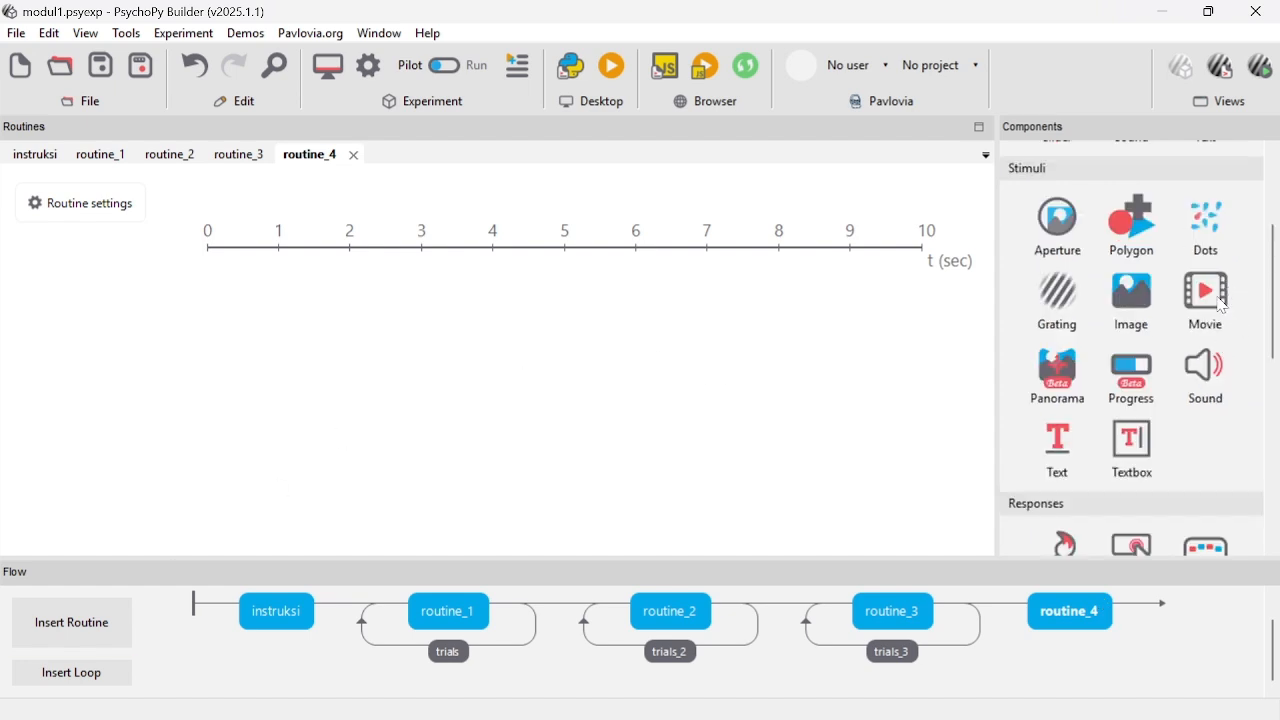
left_click(1216, 296)
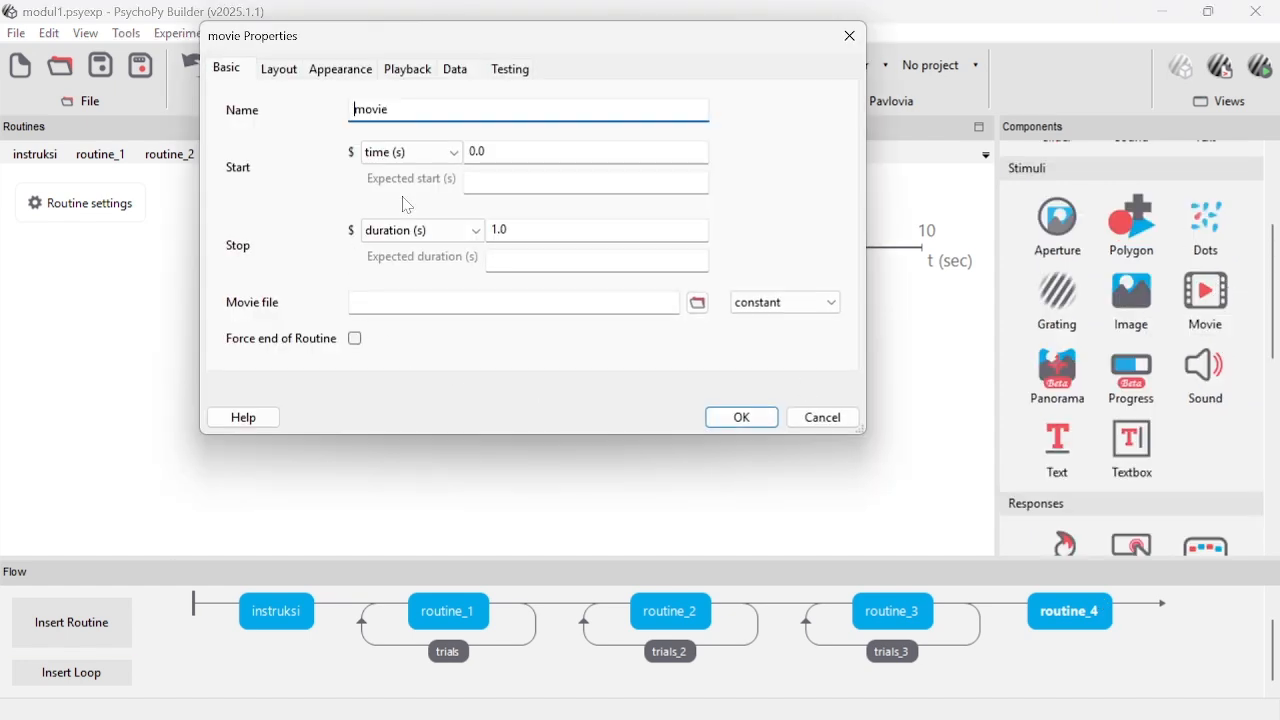
left_click(517, 230)
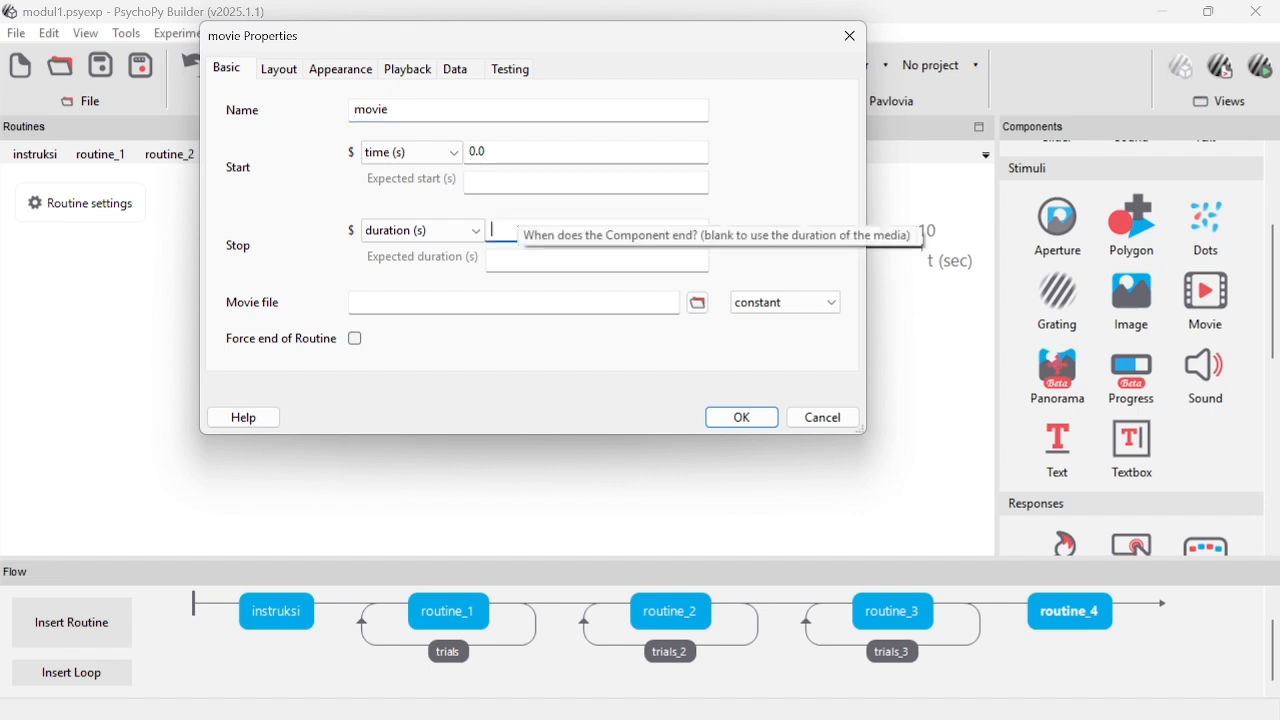
left_click(486, 304)
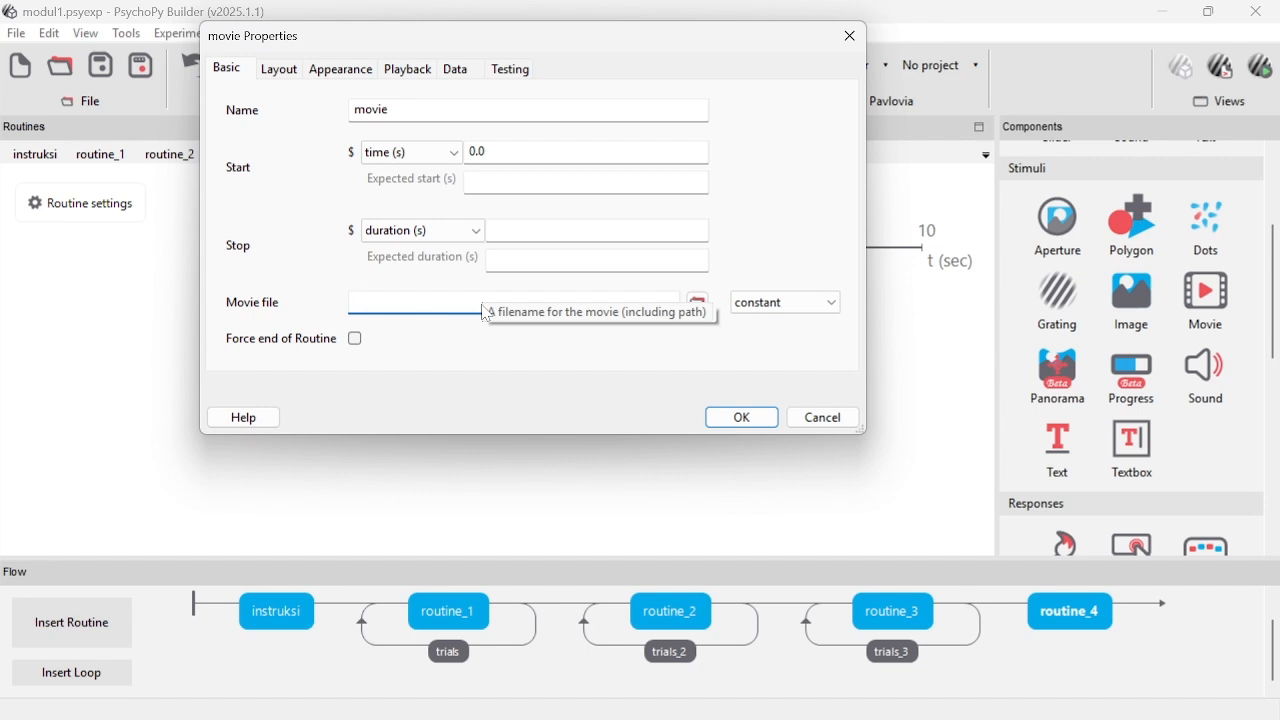
type("$movi")
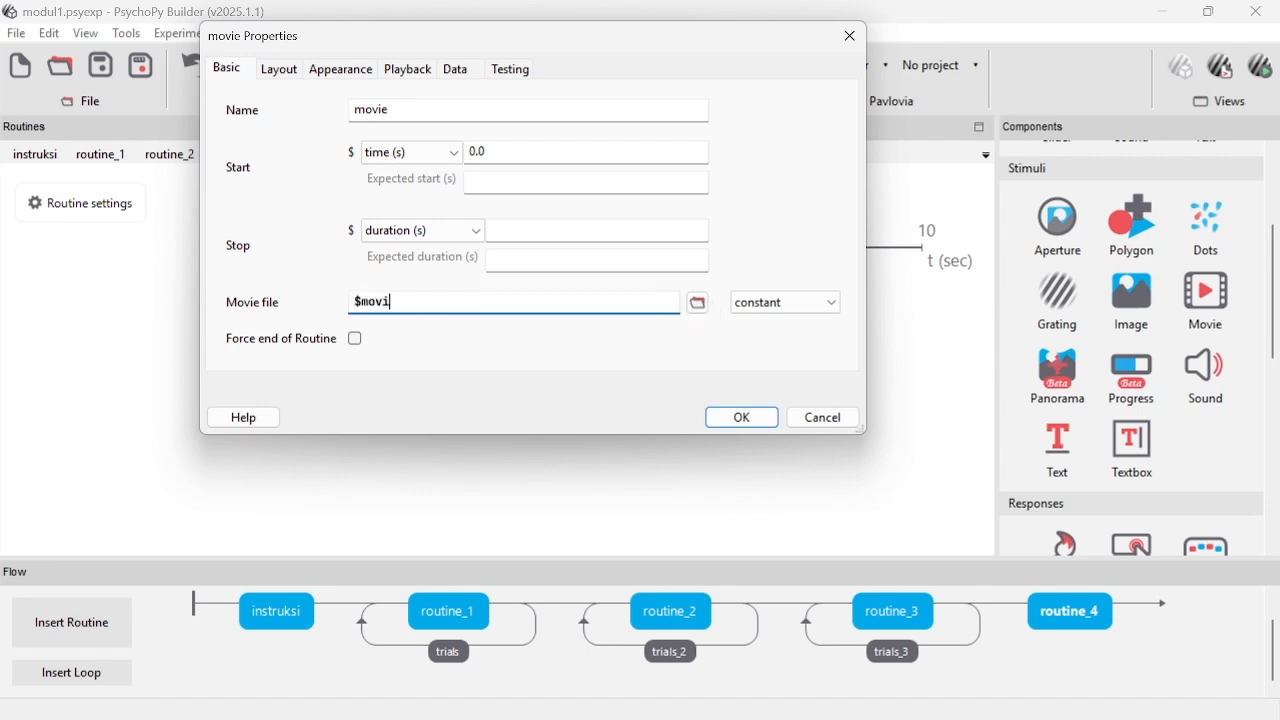
type("e")
left_click(790, 303)
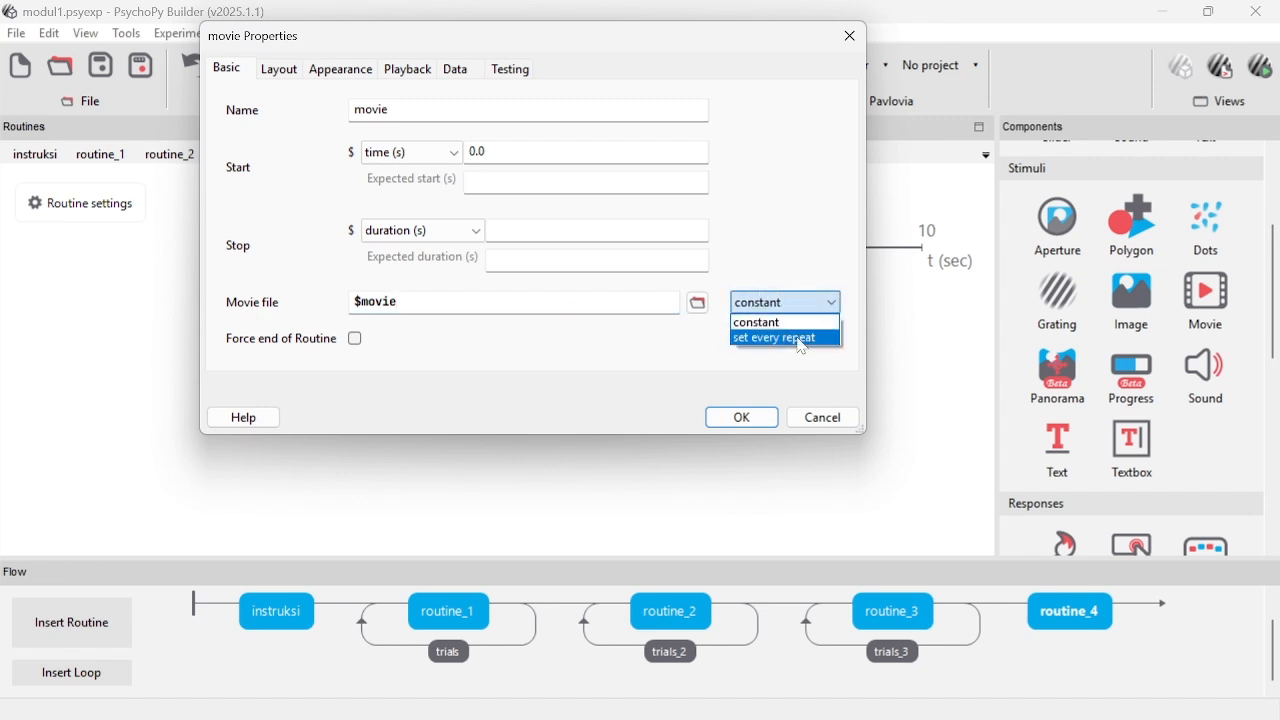
left_click(806, 342)
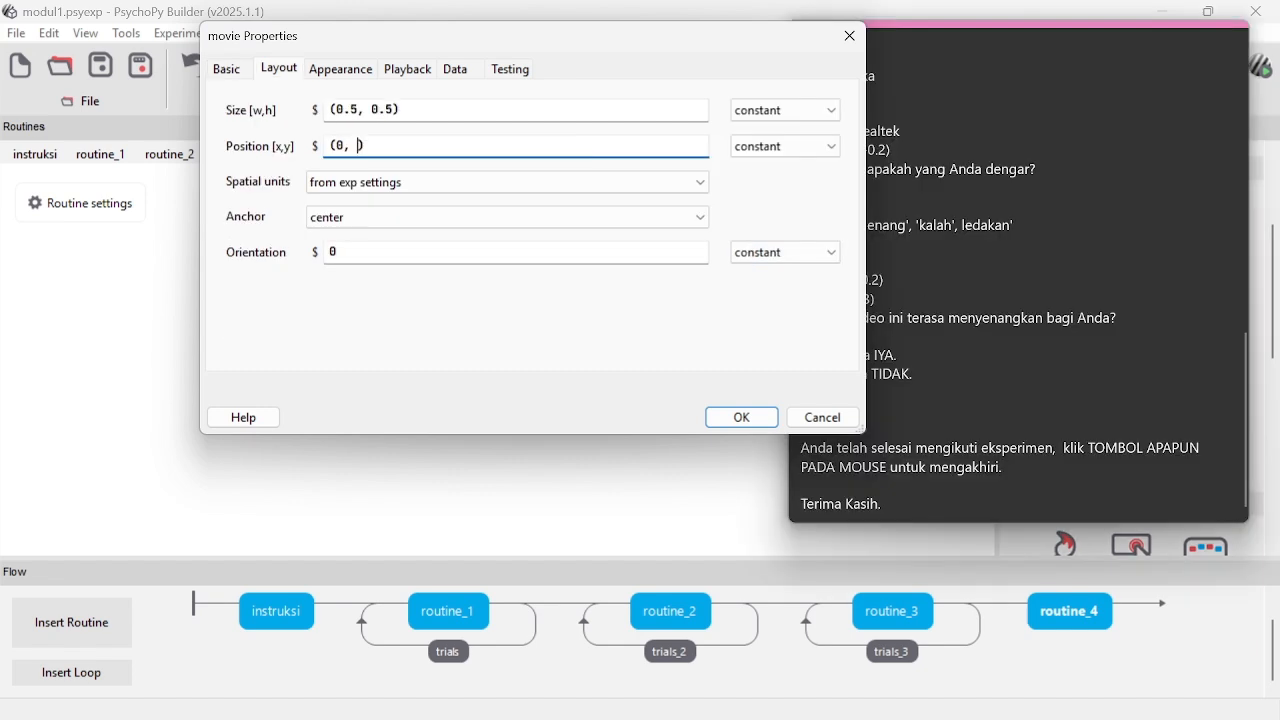
type(".2")
left_click(742, 418)
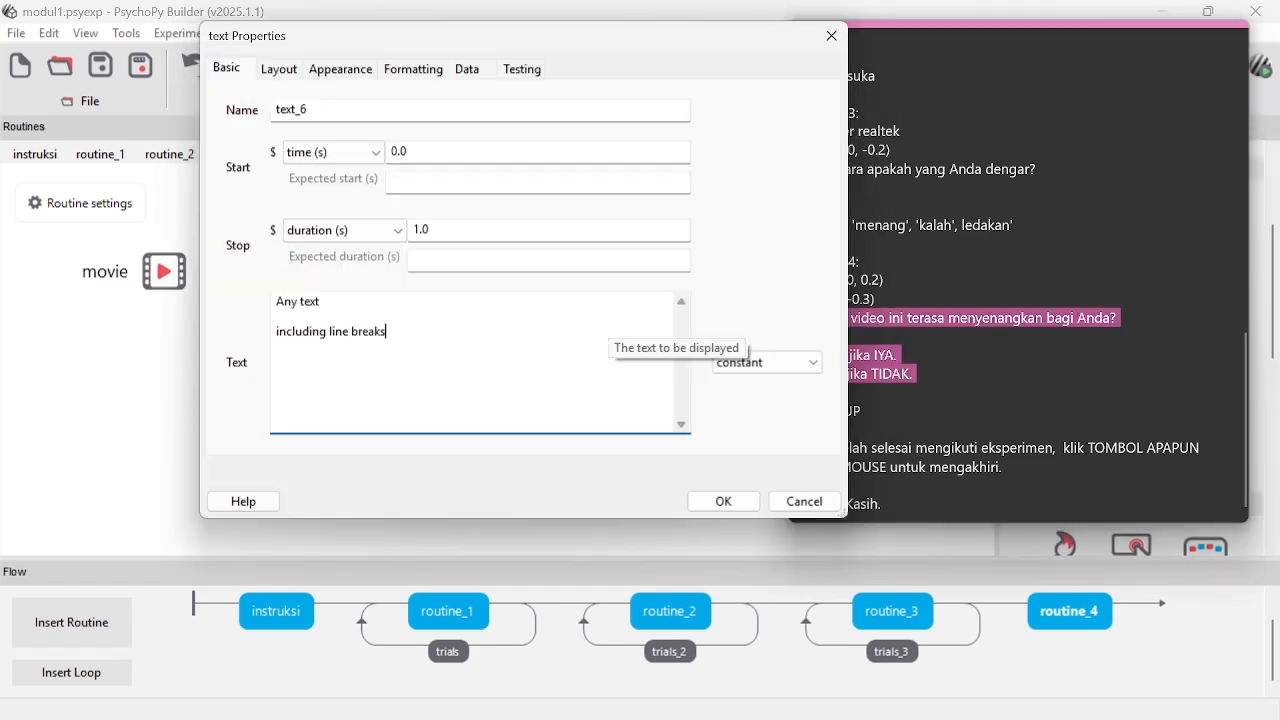
- Add a text component to routine_4 with no stop duration and the text "Apakah video ini terasa menyenangkan bagi Anda? Klik [Q] jika IYA. Klik [P] jika TIDAK."
left_click_drag(388, 332, 285, 301)
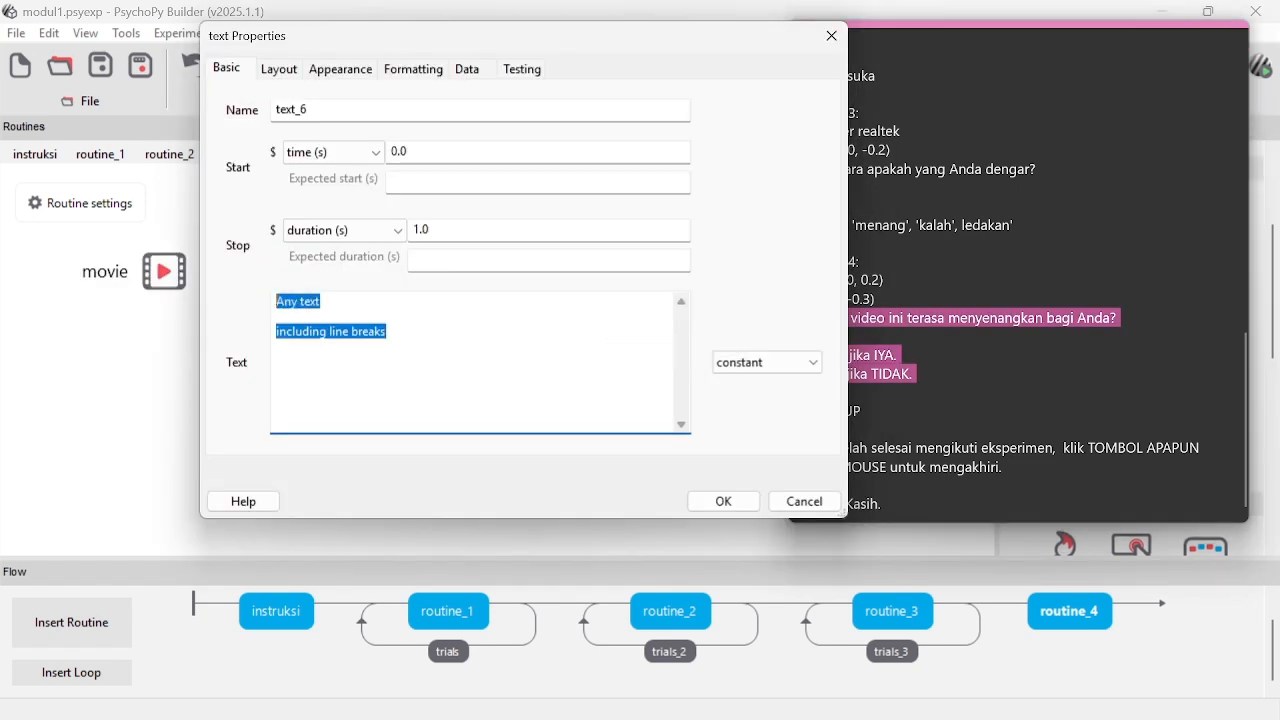
type("Apakah video ini terasa menyenangkan bagi Anda?  Klik [Q] jika IYA. Klik [P] jika TIDAK.")
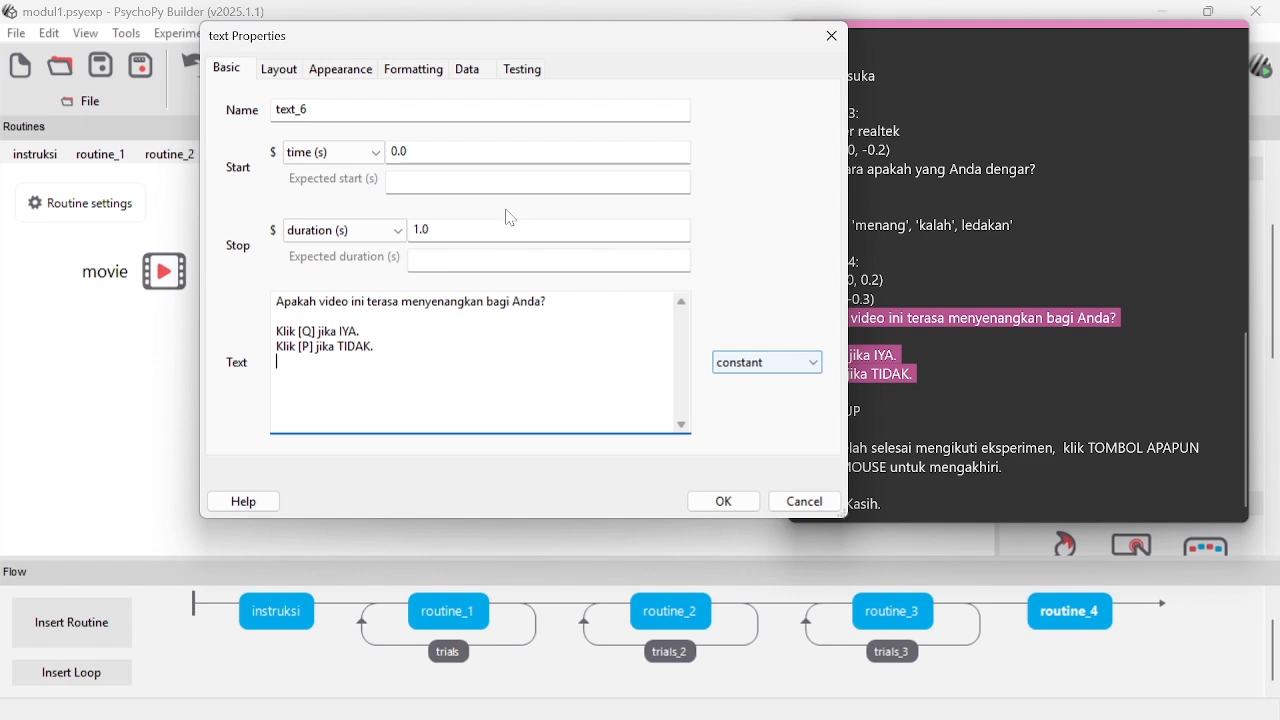
left_click(445, 231)
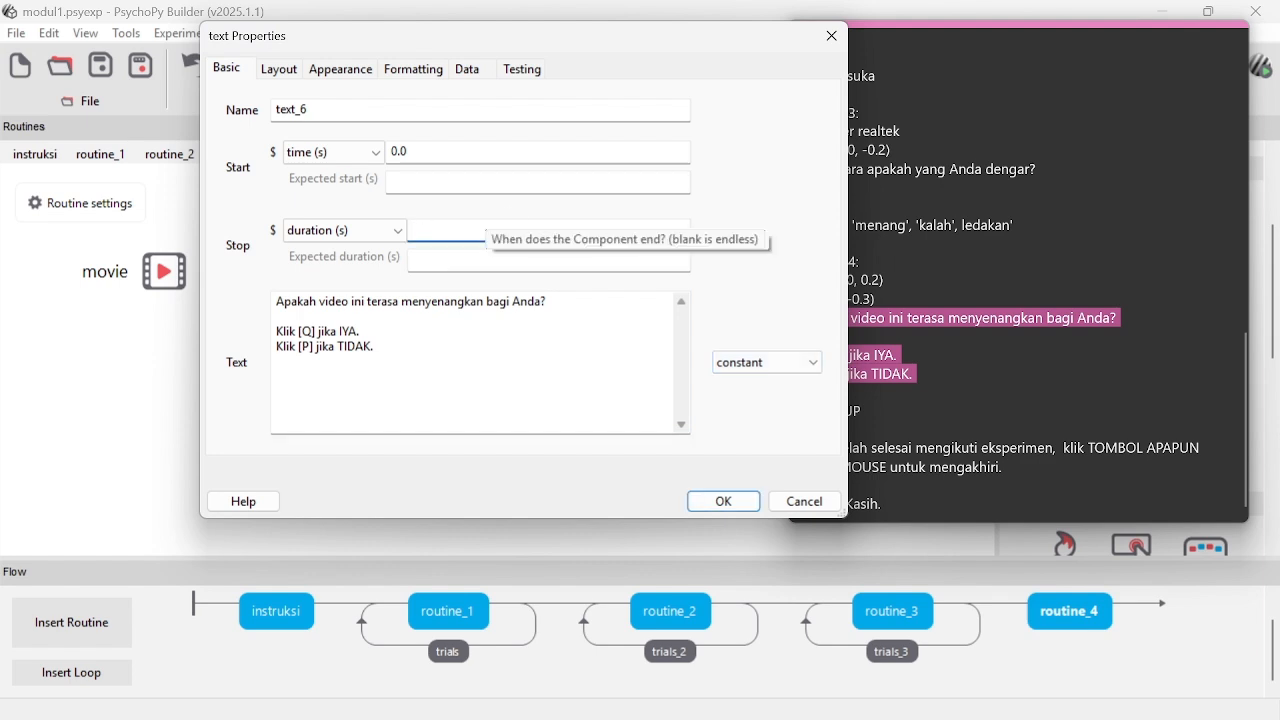
- Set the foreground color of routine_4's question text to black and its position to (0, -0.3), as given in the notes
left_click(340, 69)
left_click(680, 106)
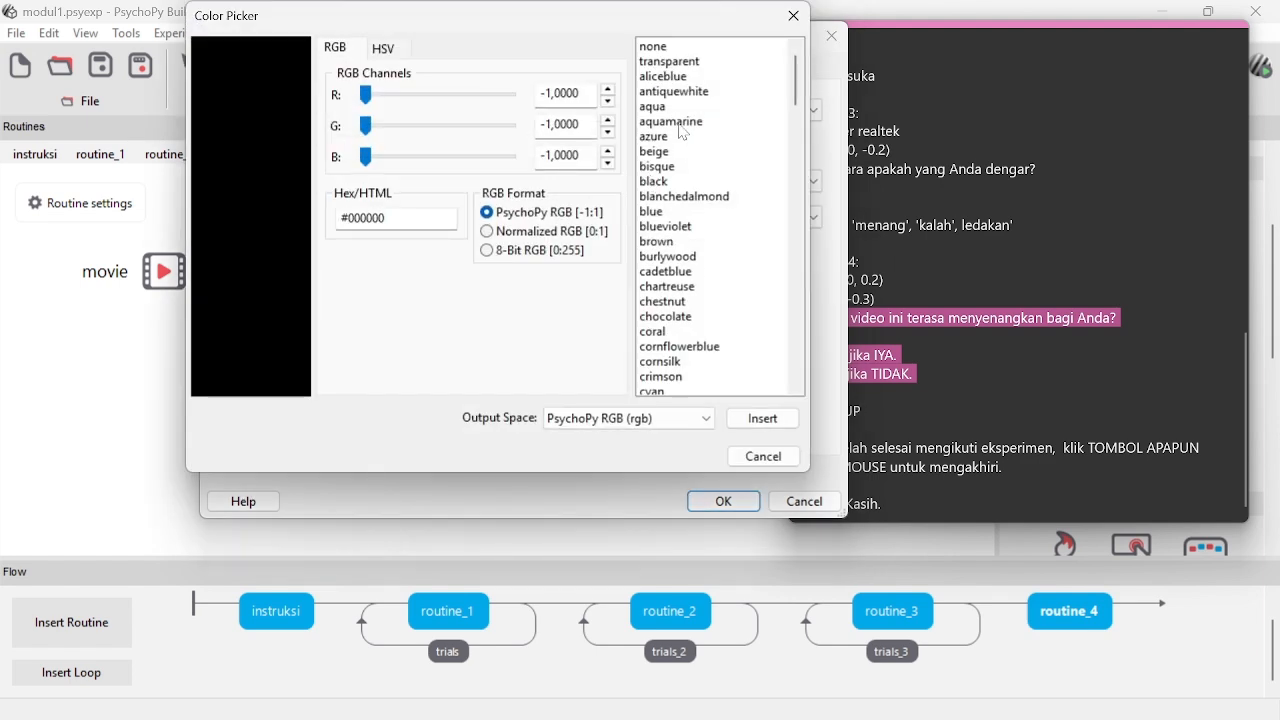
left_click(686, 182)
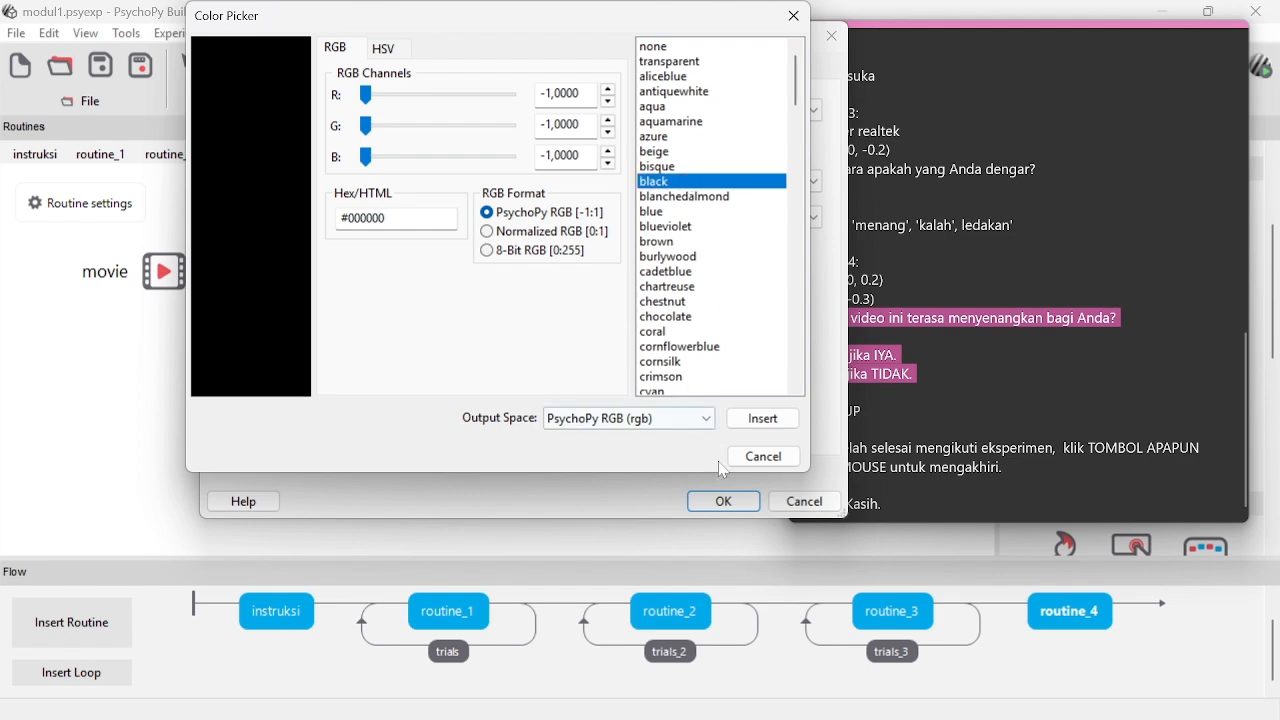
left_click(763, 419)
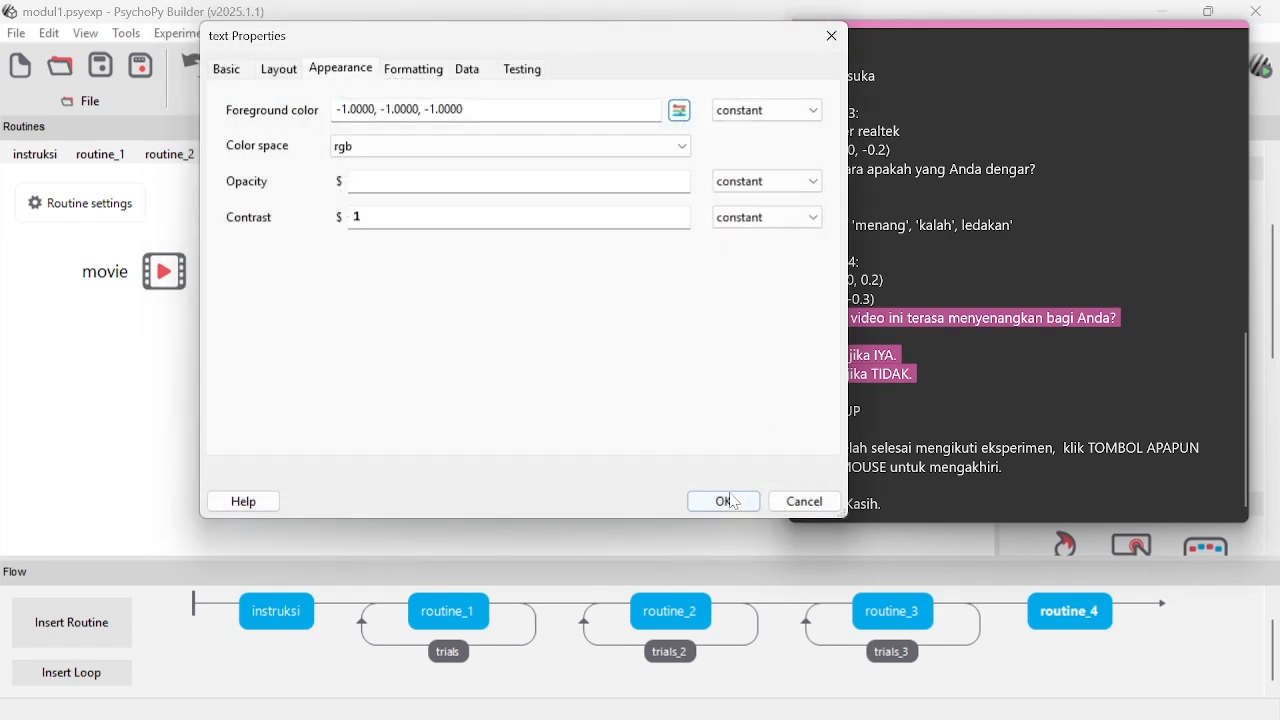
left_click(735, 505)
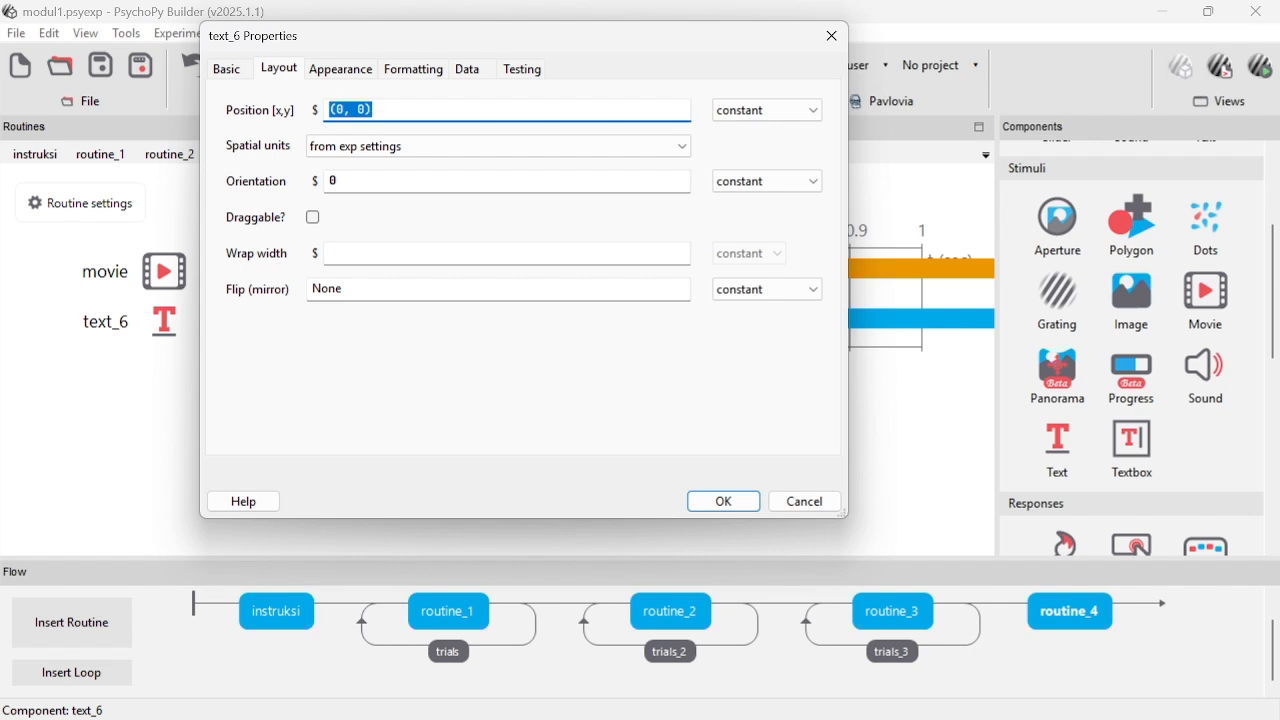
left_click(366, 110)
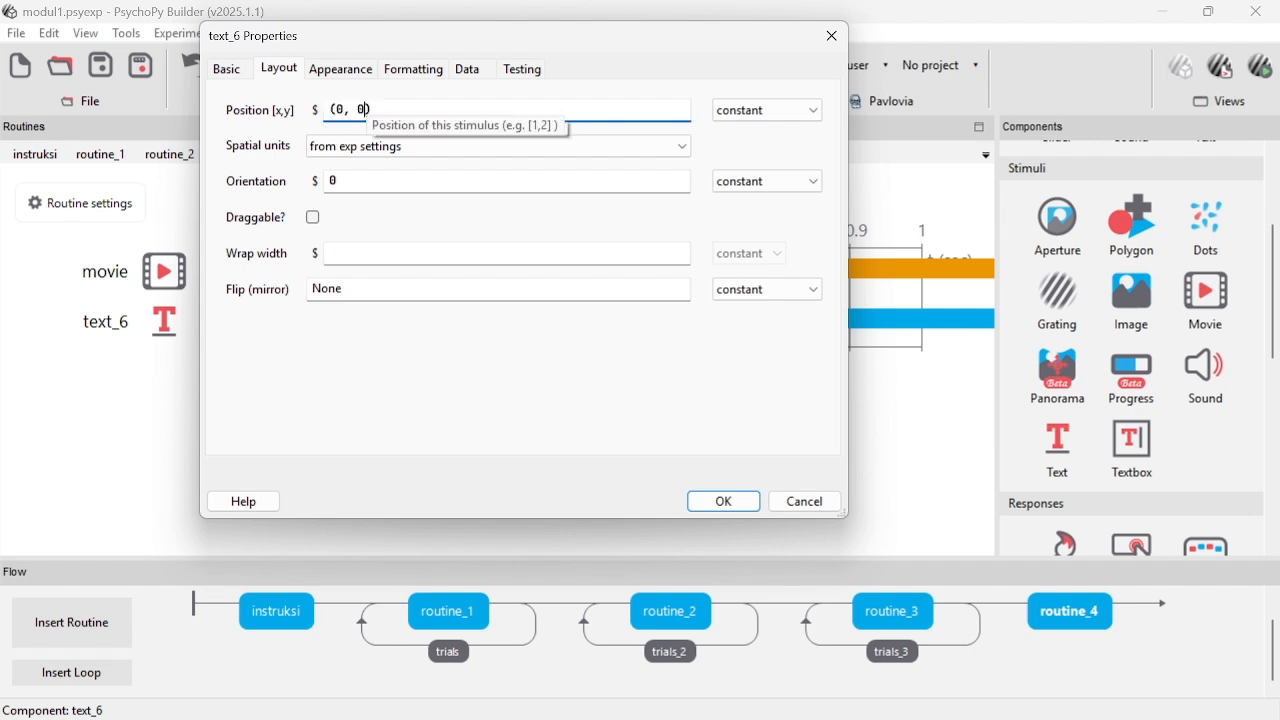
type(".3")
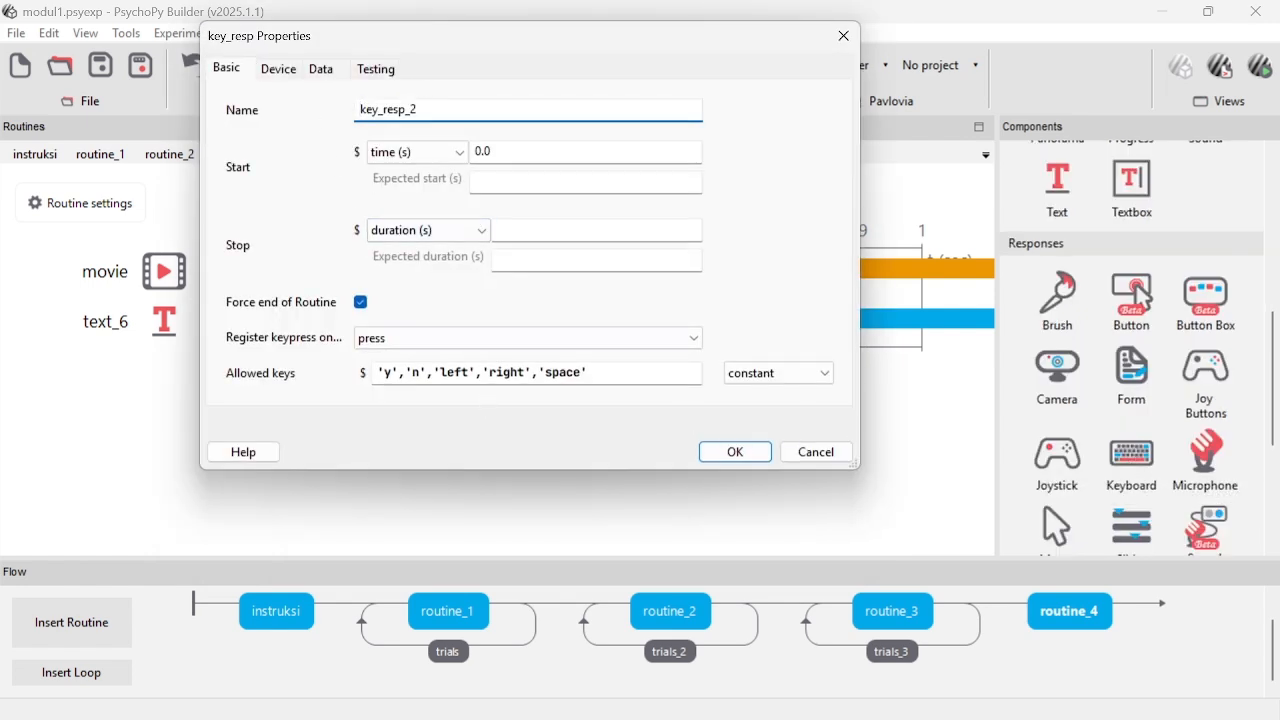
- Add a keyboard response to routine_4 that allows only the question's answer keys, Q and P
left_click_drag(592, 372, 439, 372)
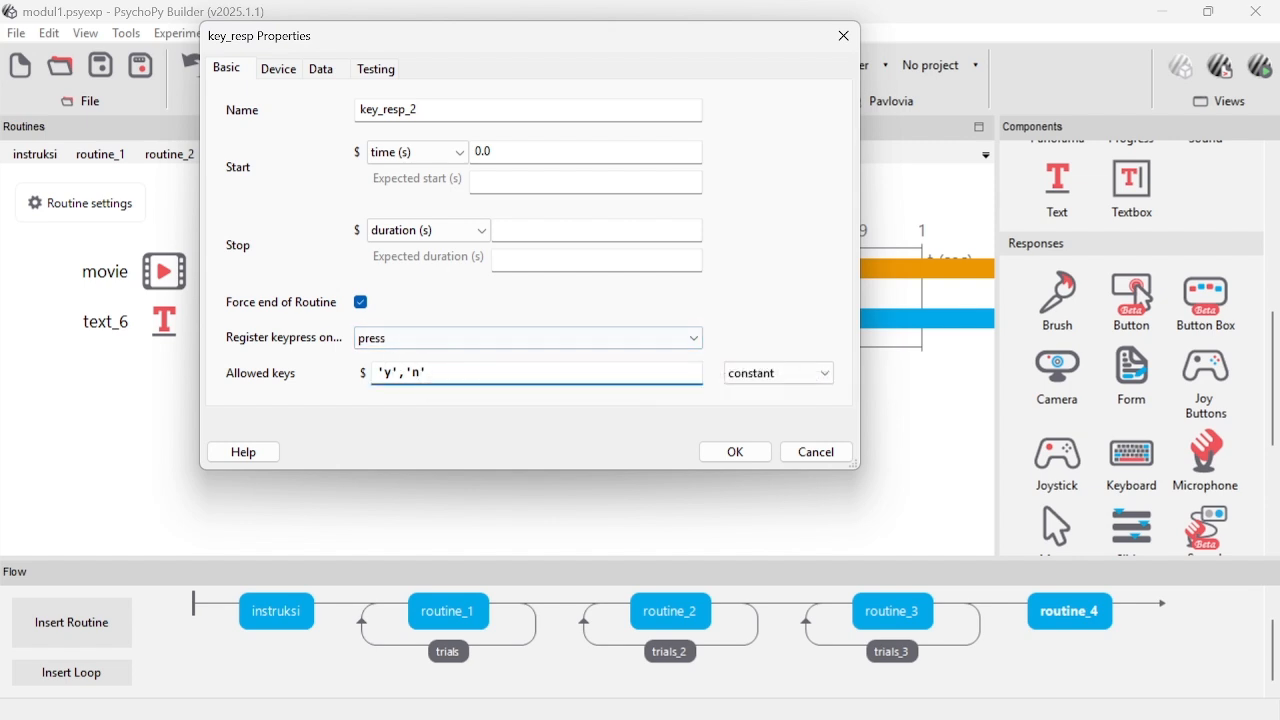
key("BackSpace")
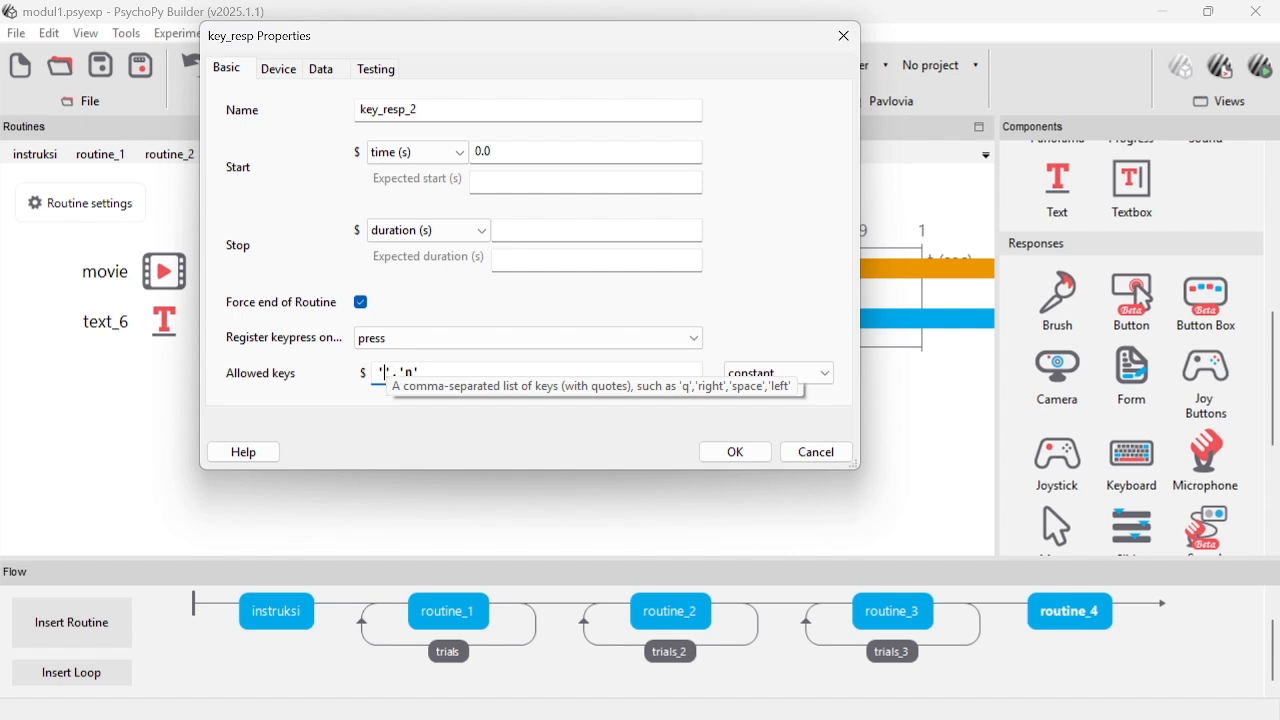
type("d")
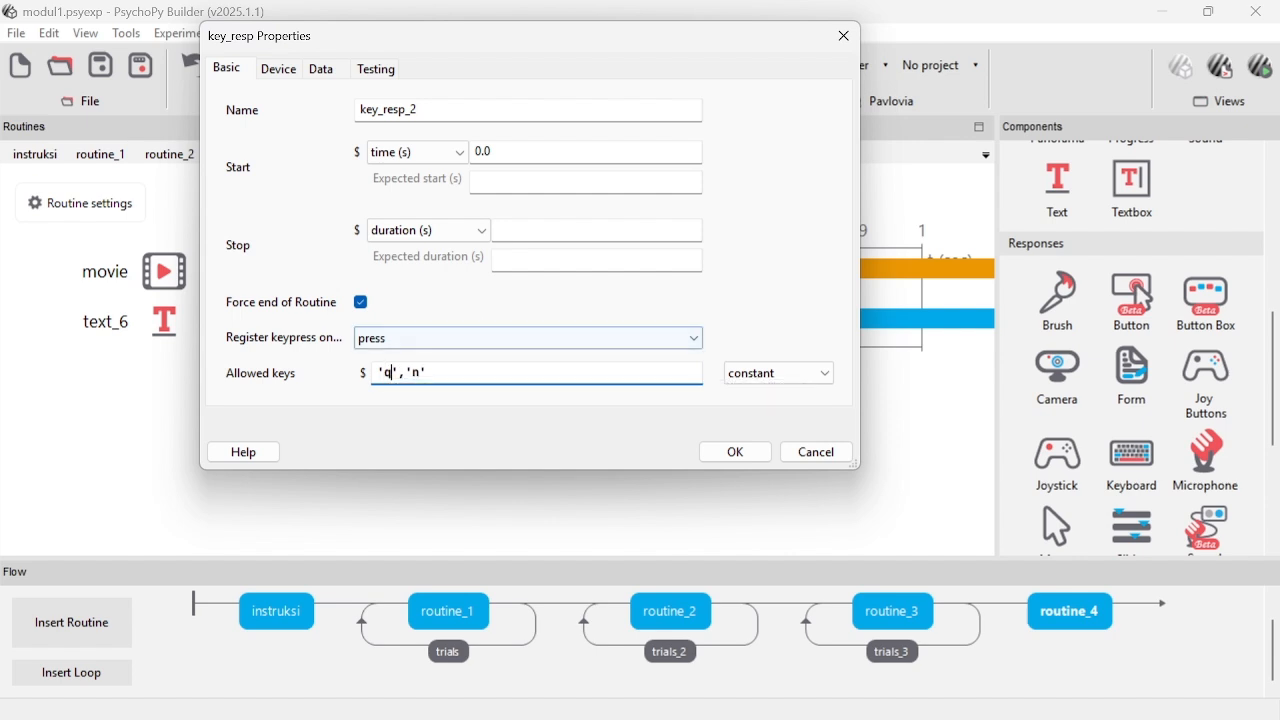
left_click_drag(421, 372, 412, 372)
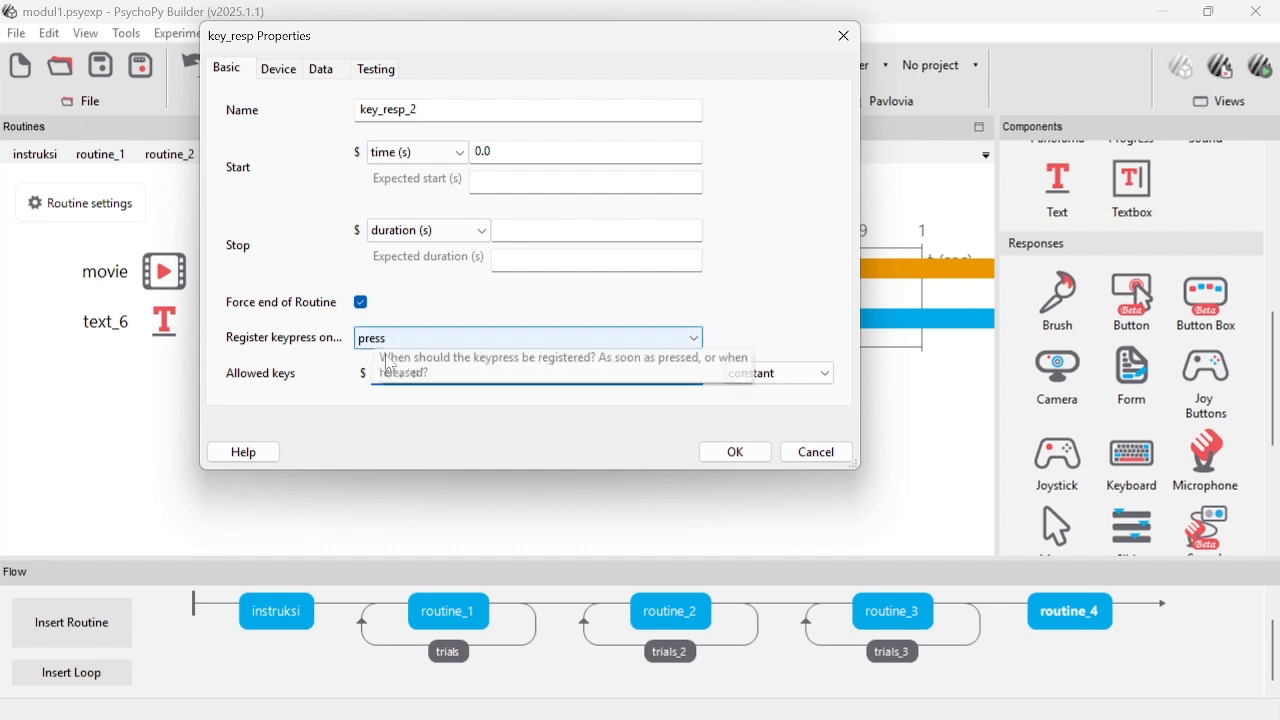
key("BackSpace")
type("h")
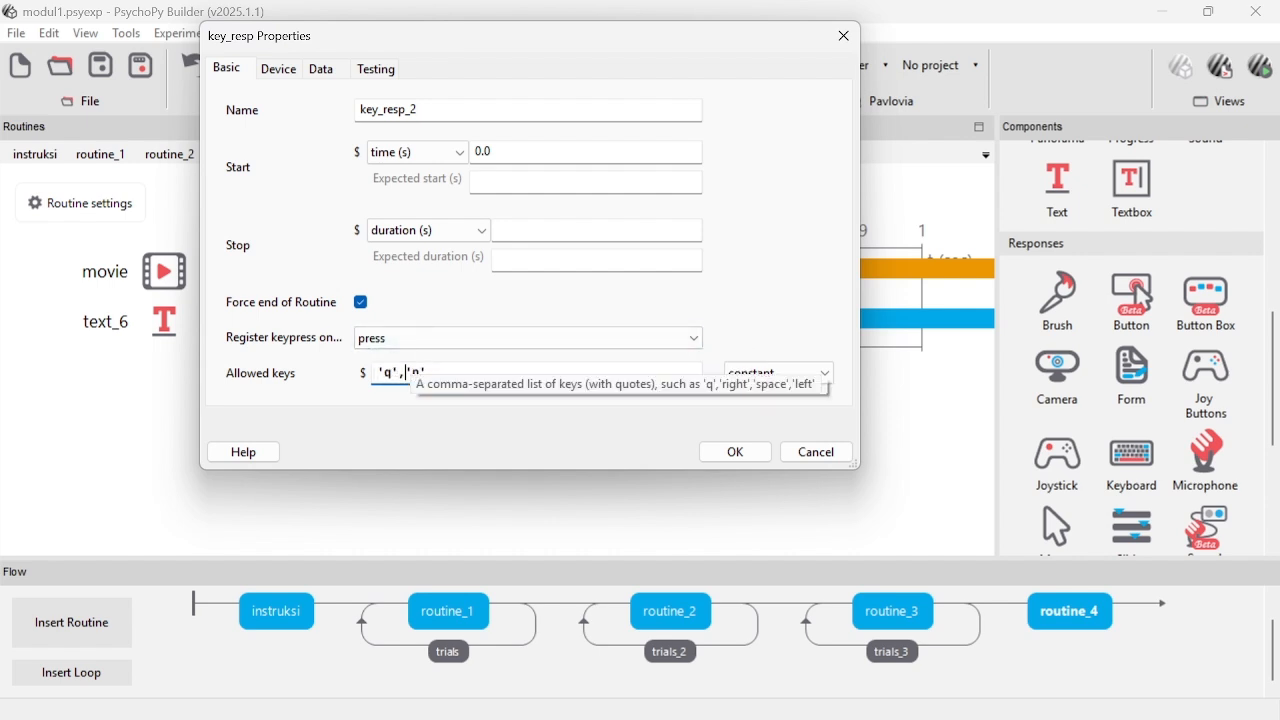
left_click(735, 452)
- Insert a loop around routine_4 with 1 repeat and Downloads/Eksperimen hana/stimmovie.xlsx as its conditions file
left_click(108, 676)
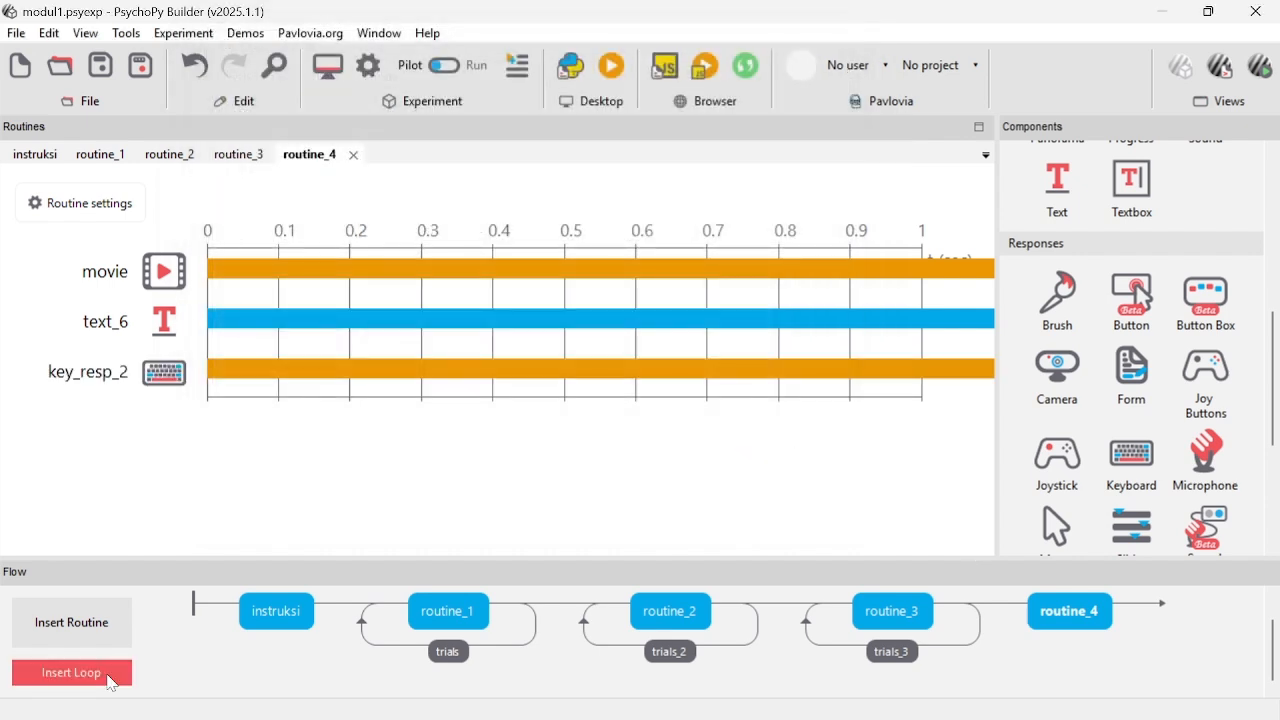
left_click(987, 612)
left_click(1137, 612)
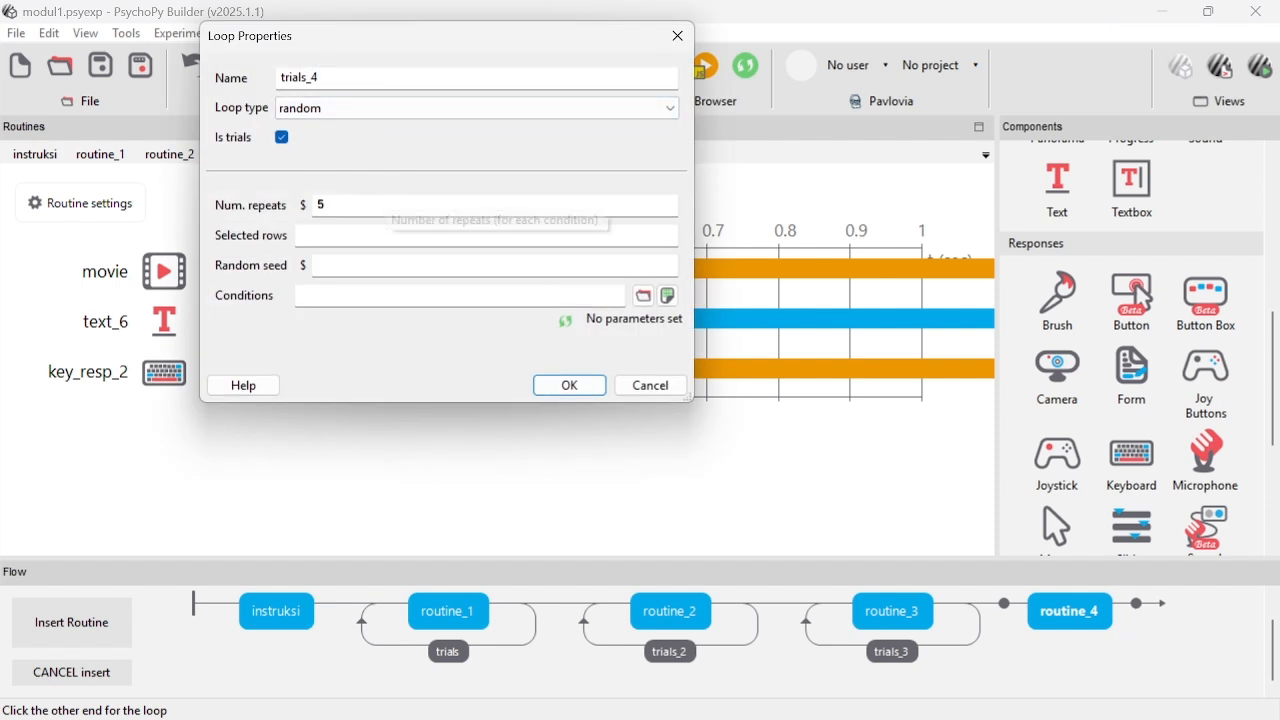
left_click(388, 205)
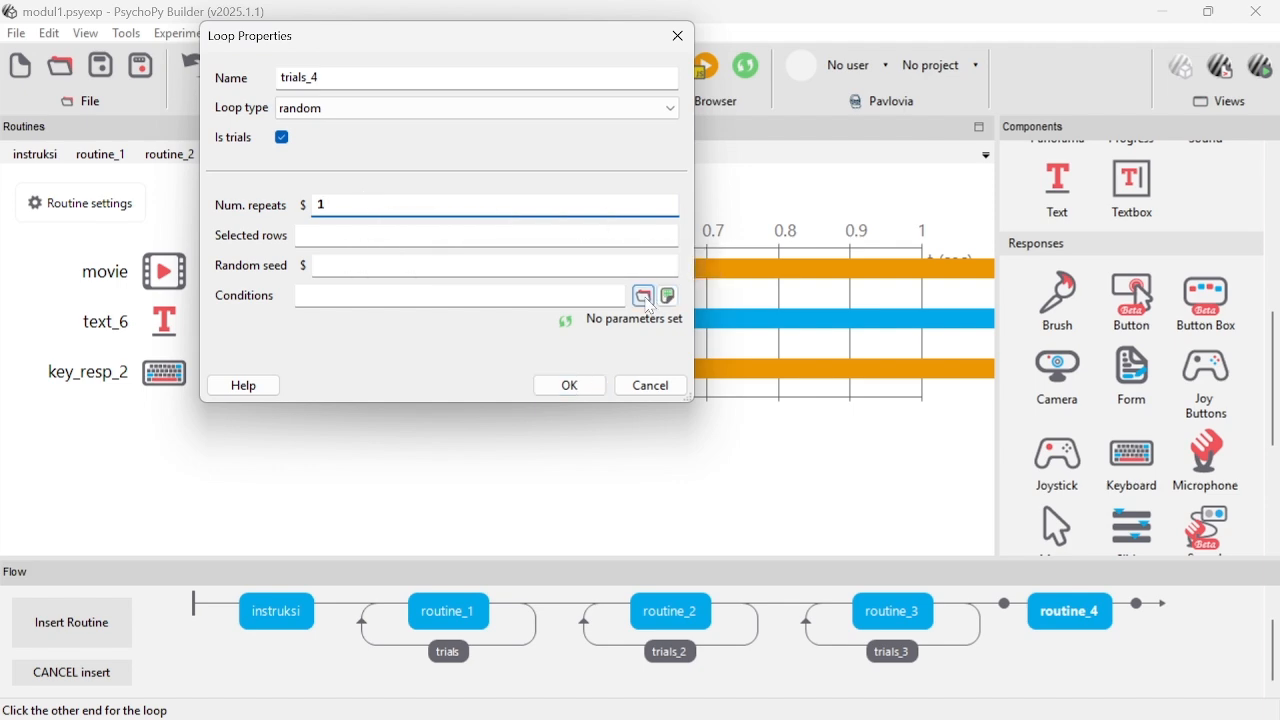
left_click(643, 296)
scroll(255, 405, "down", 3)
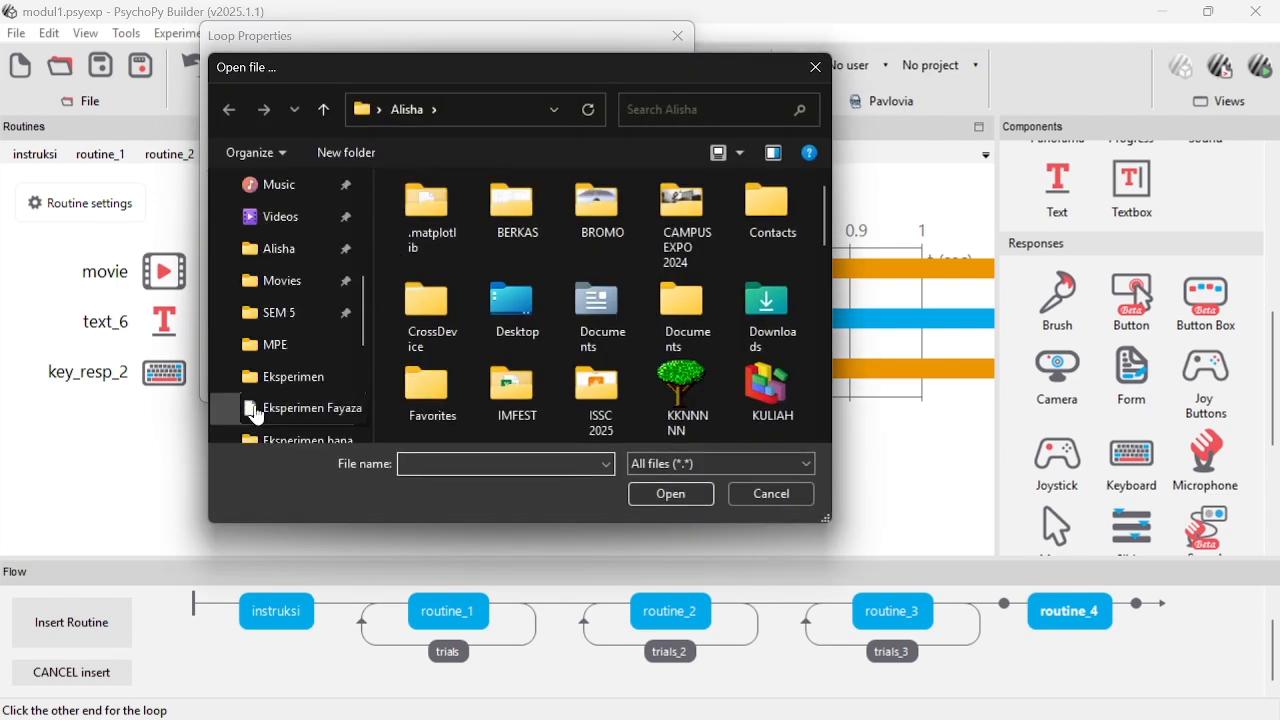
left_click(290, 440)
left_click(455, 240)
left_click(671, 494)
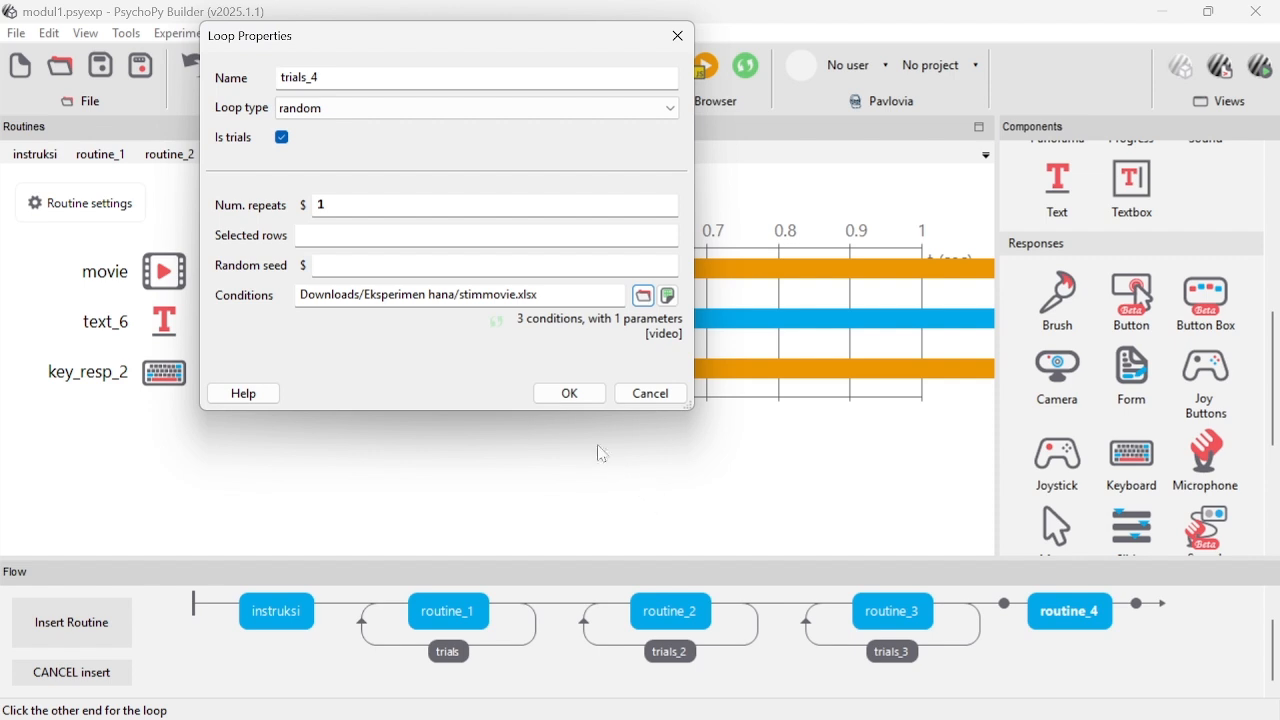
left_click(570, 393)
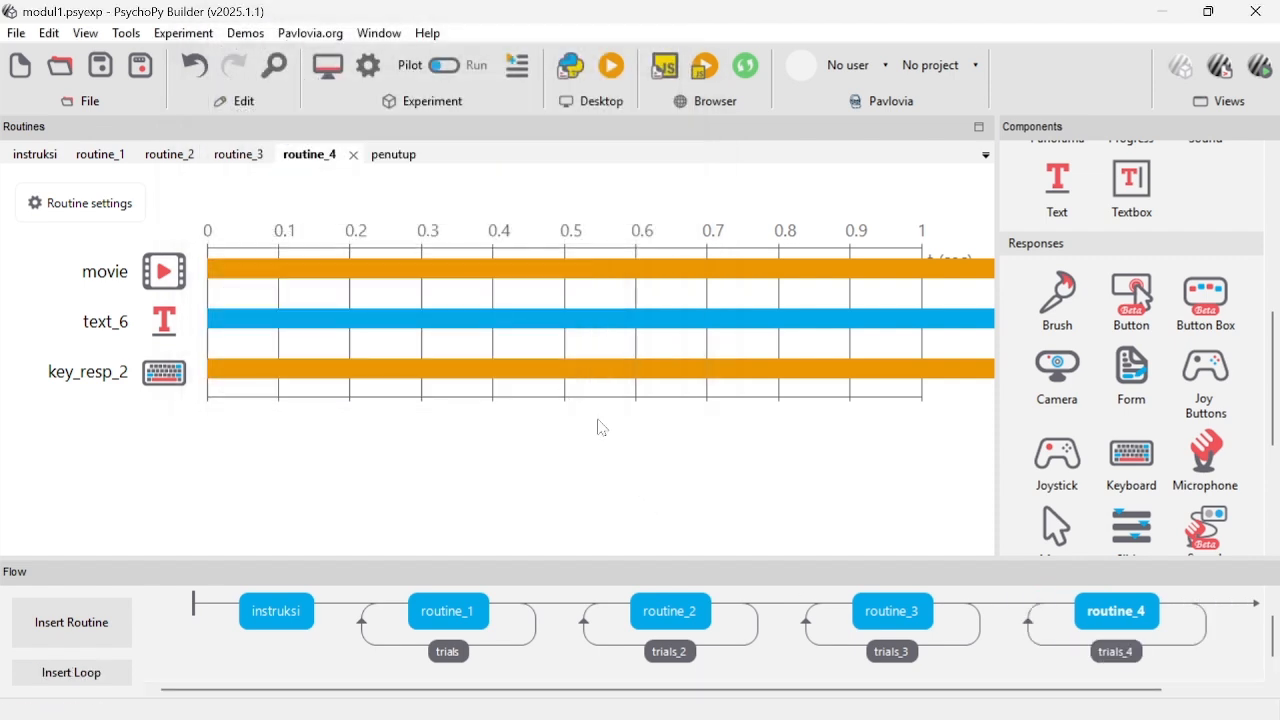
- Insert the penutup routine at the end of the flow, after the routine_4 loop, and open it for editing
left_click(125, 624)
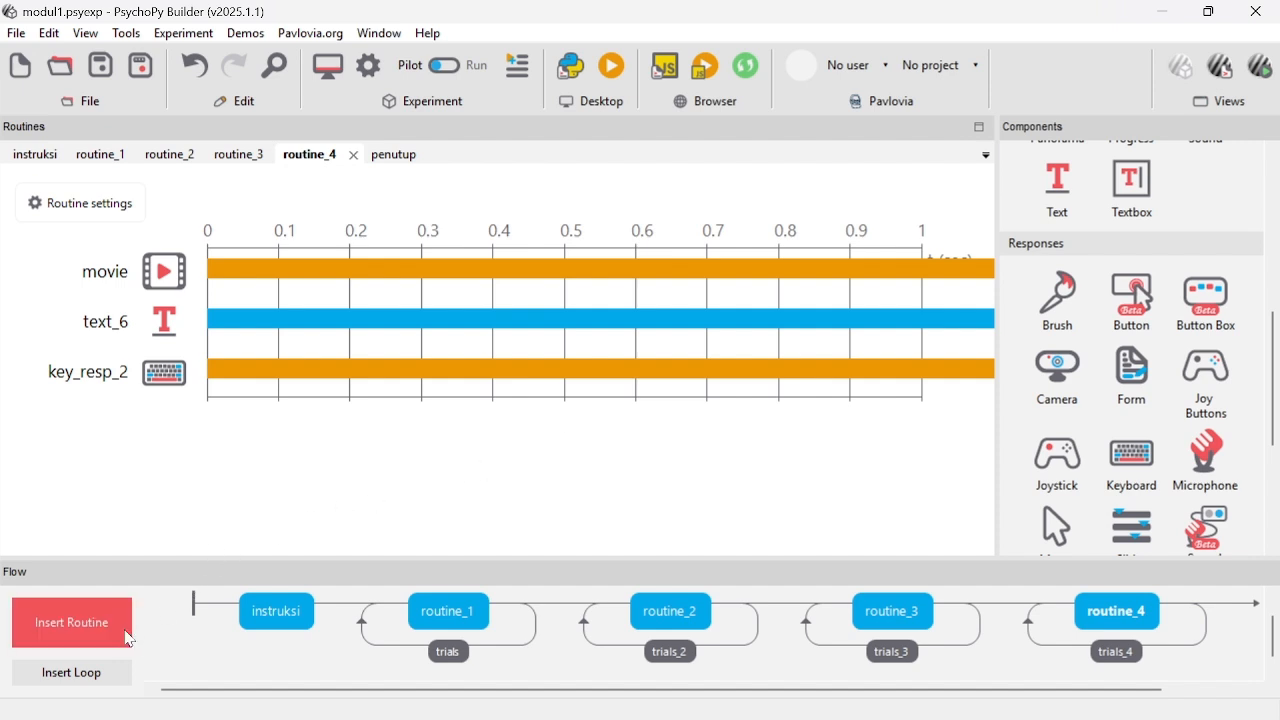
left_click(200, 622)
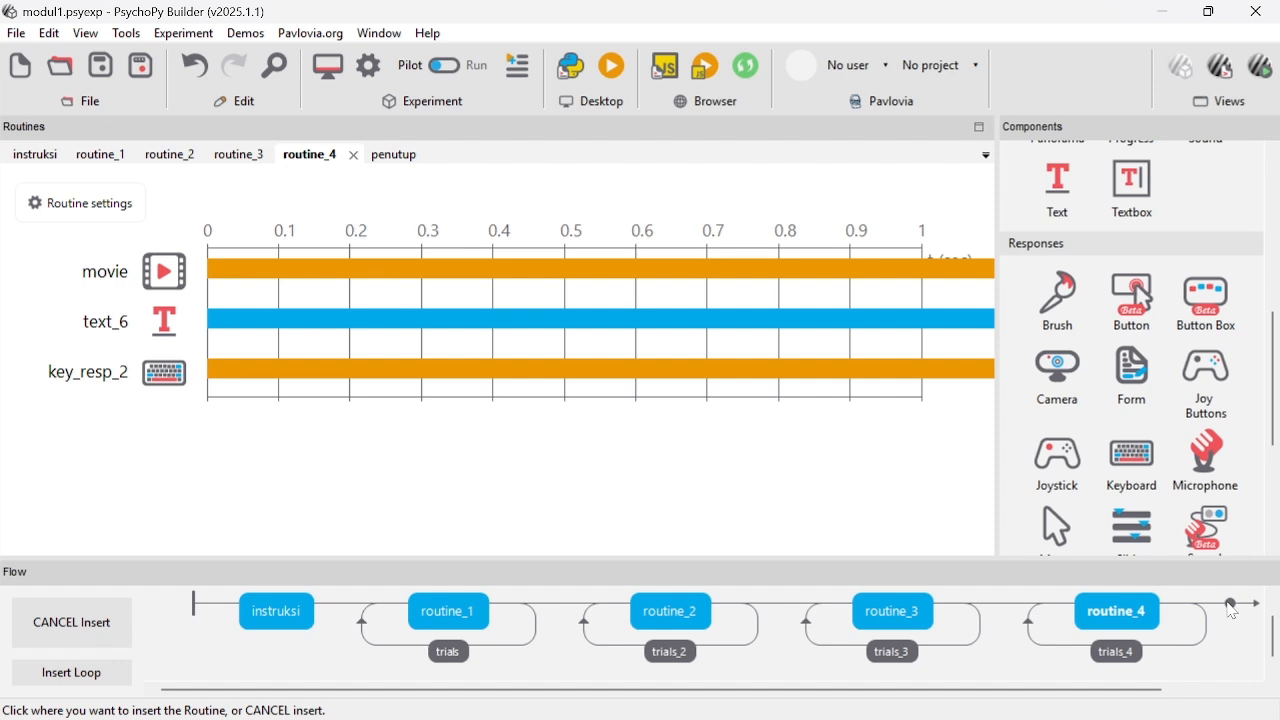
left_click(1231, 605)
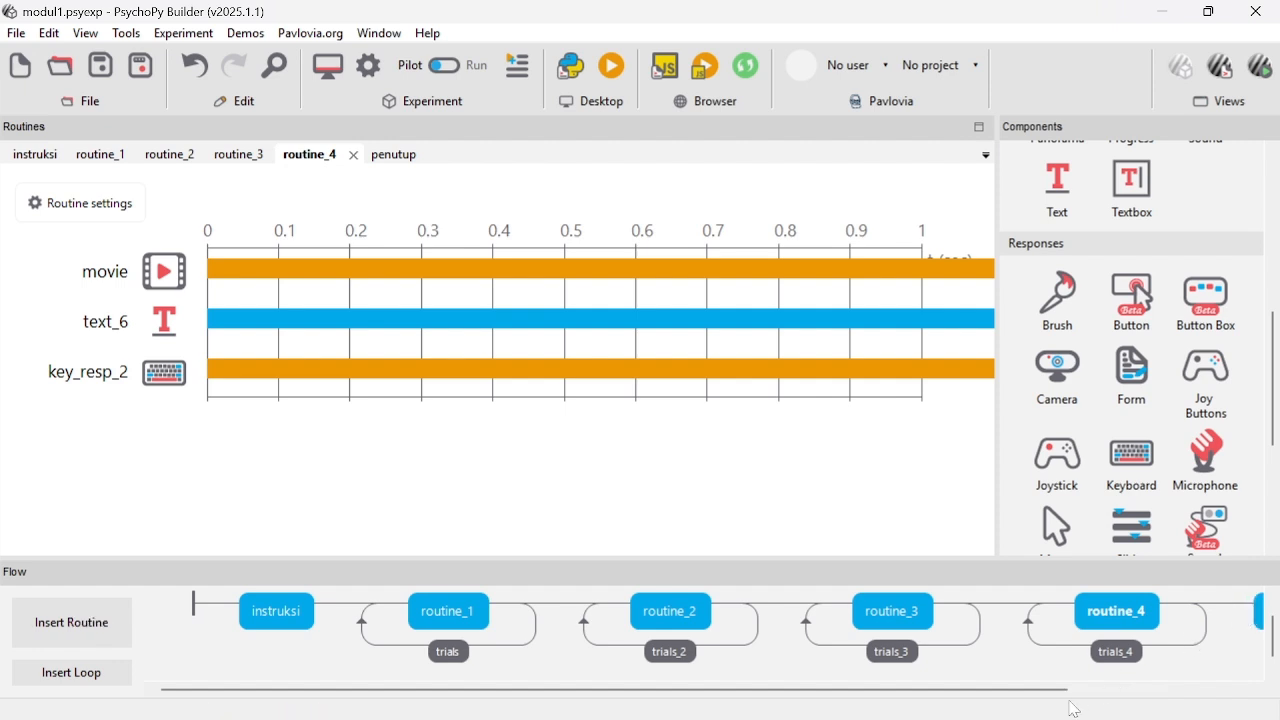
left_click_drag(1058, 689, 1240, 689)
left_click(1060, 614)
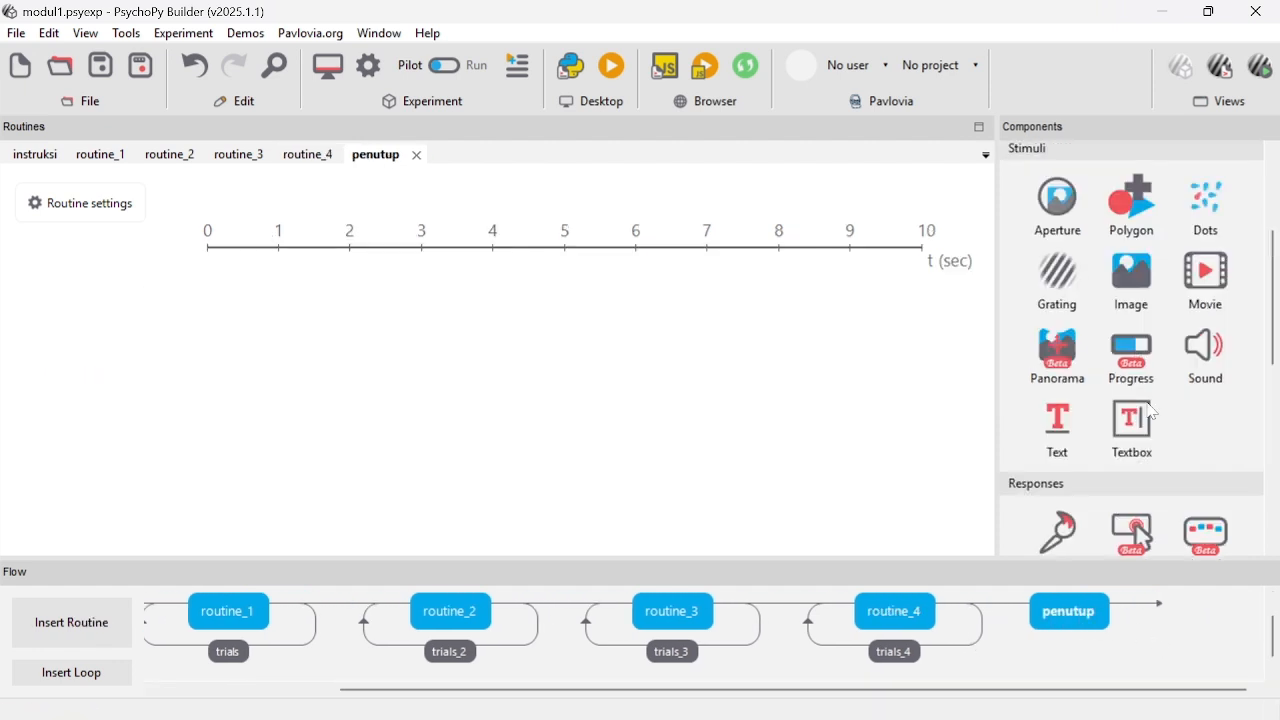
- Add a text component to penutup containing the closing message from the PENUTUP section of the notes, with an empty stop duration
left_click(1061, 425)
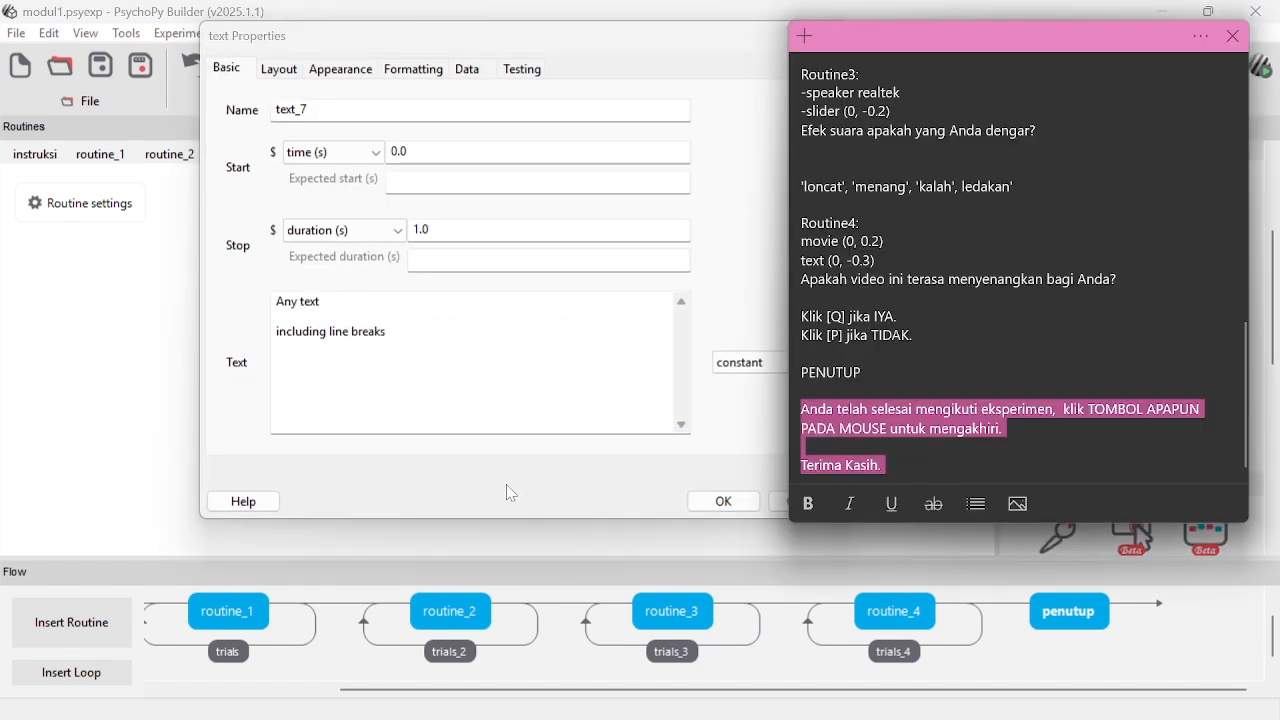
left_click(510, 488)
key("ctrl+a")
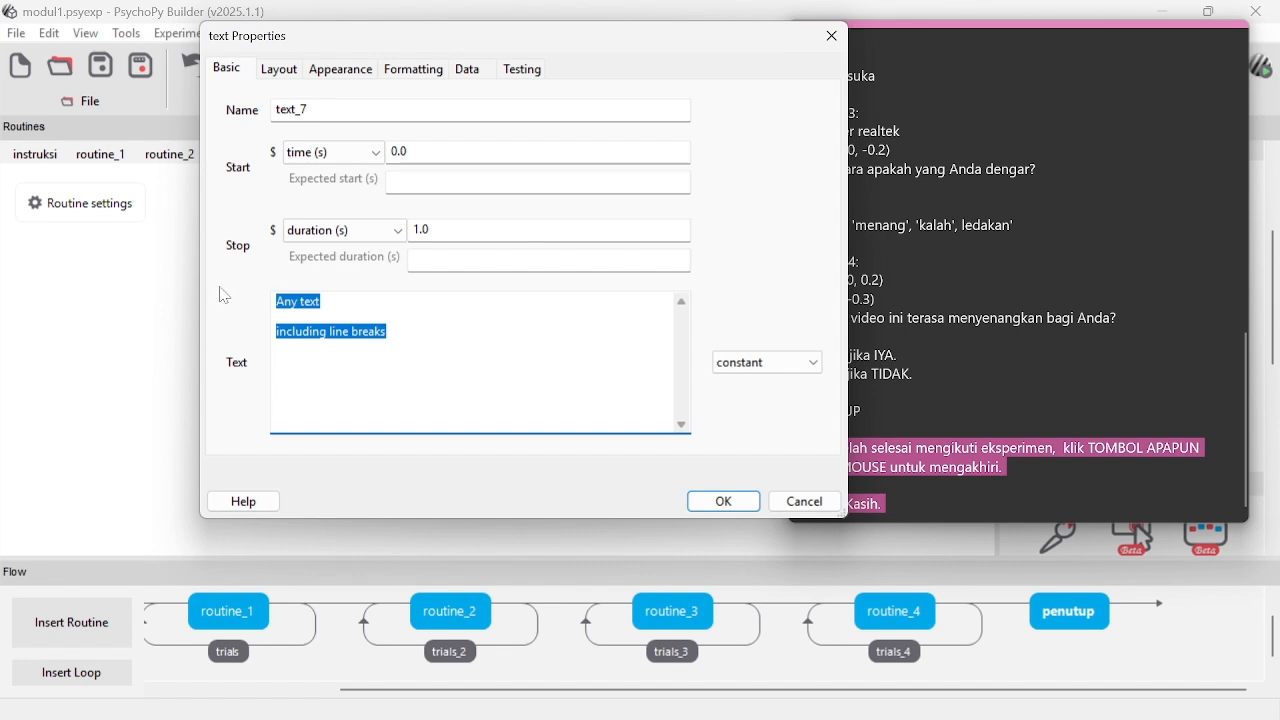
type("Anda telah selesai mengikuti eksperimen,  klik TOMBOL APAPUN PADA MOUSE untuk mengakhiri.  Terima Kasih.")
left_click(470, 231)
key("BackSpace")
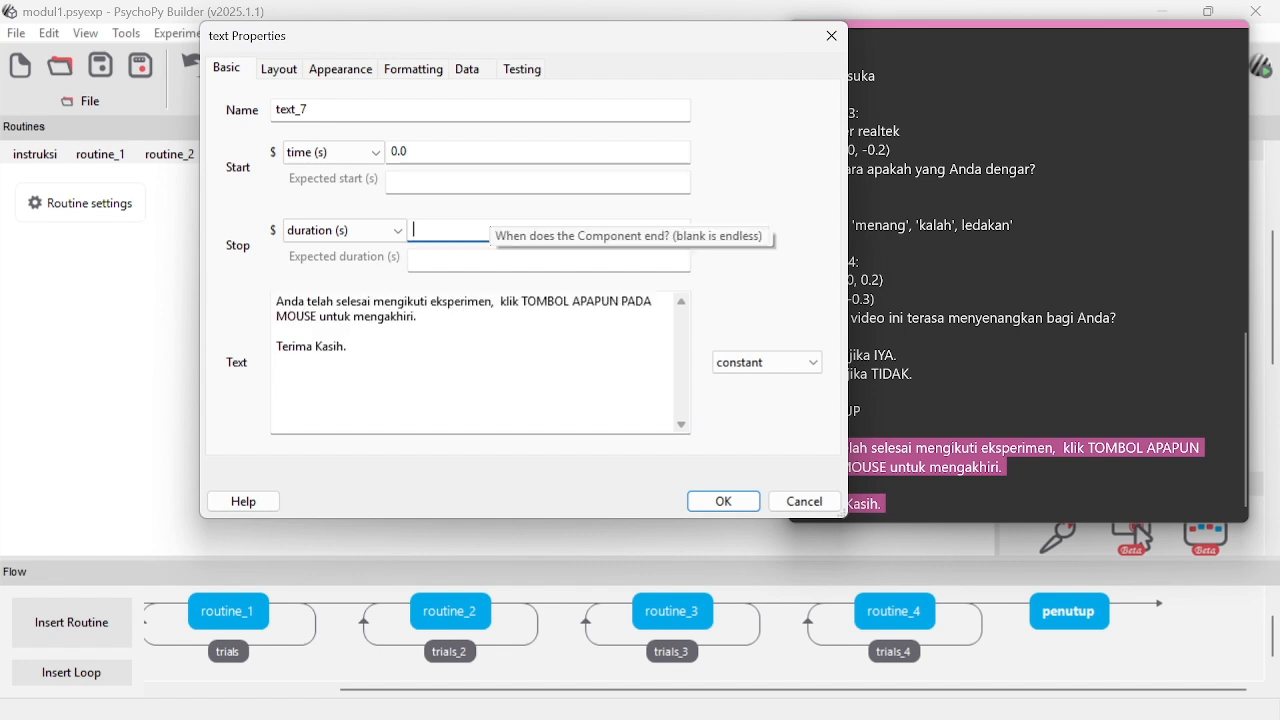
- Set the closing text's foreground color to black from the color picker and save the text component
left_click(278, 69)
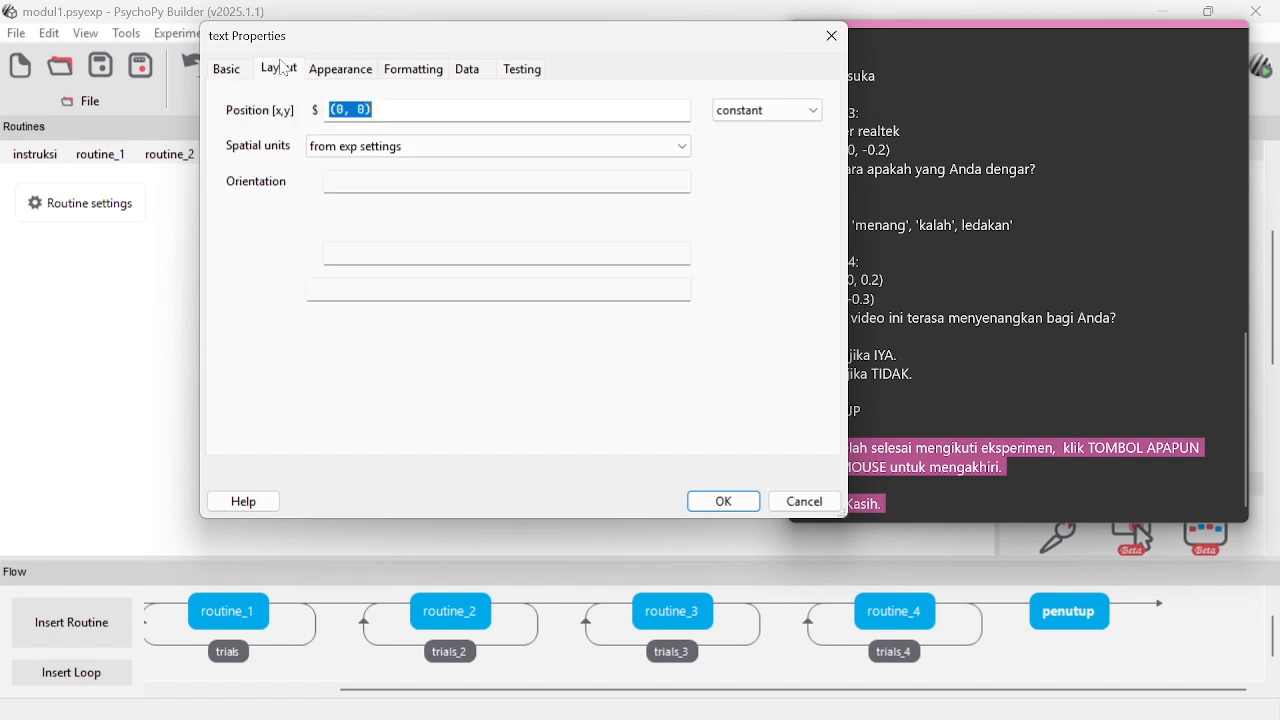
left_click(348, 72)
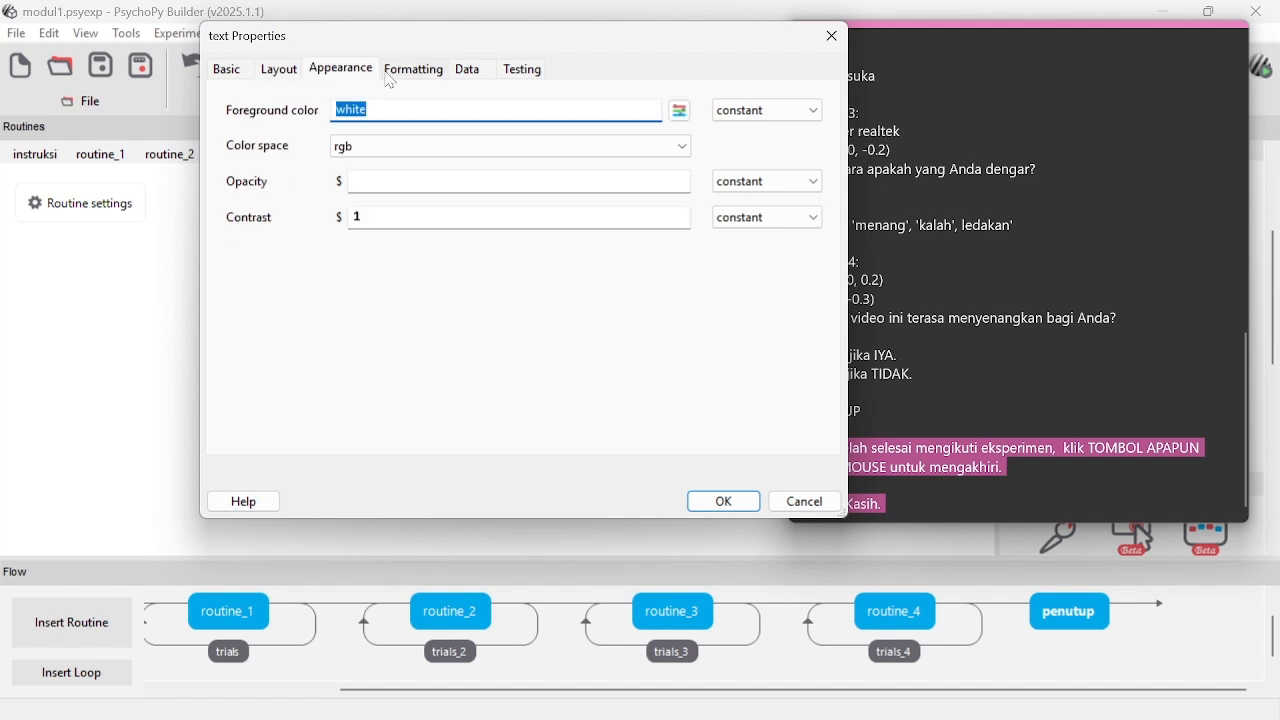
left_click(680, 110)
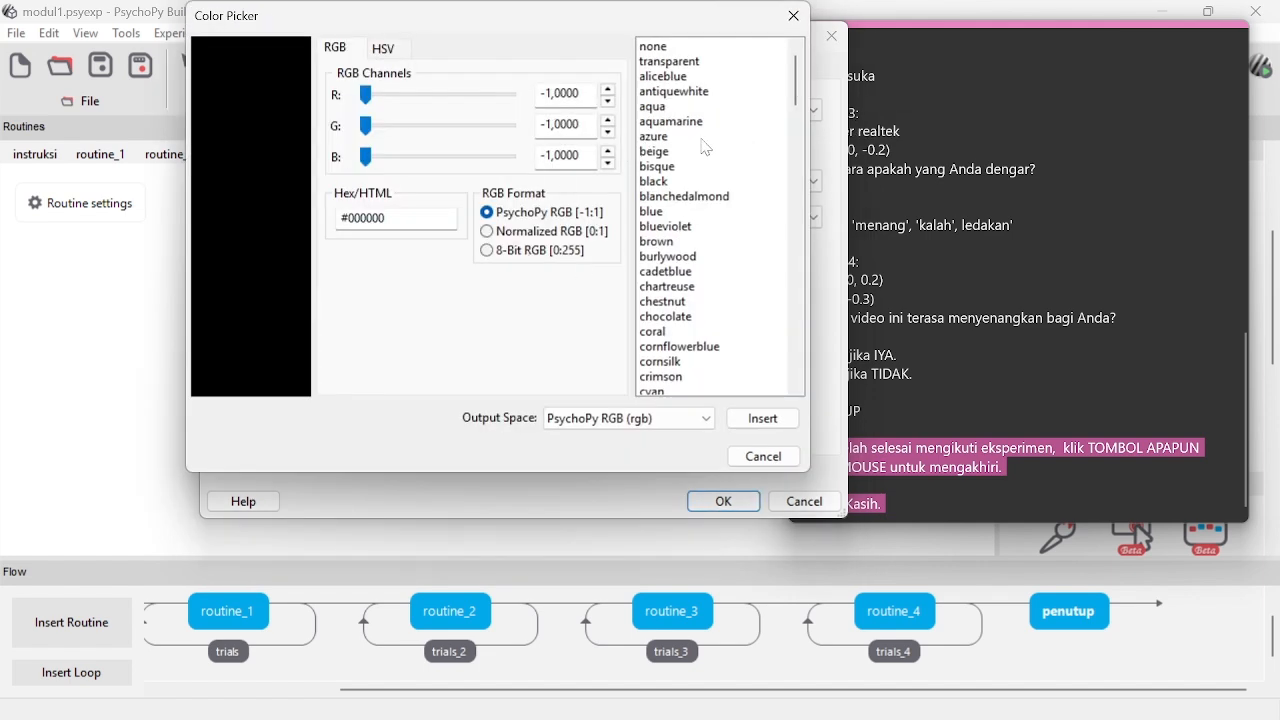
left_click(680, 182)
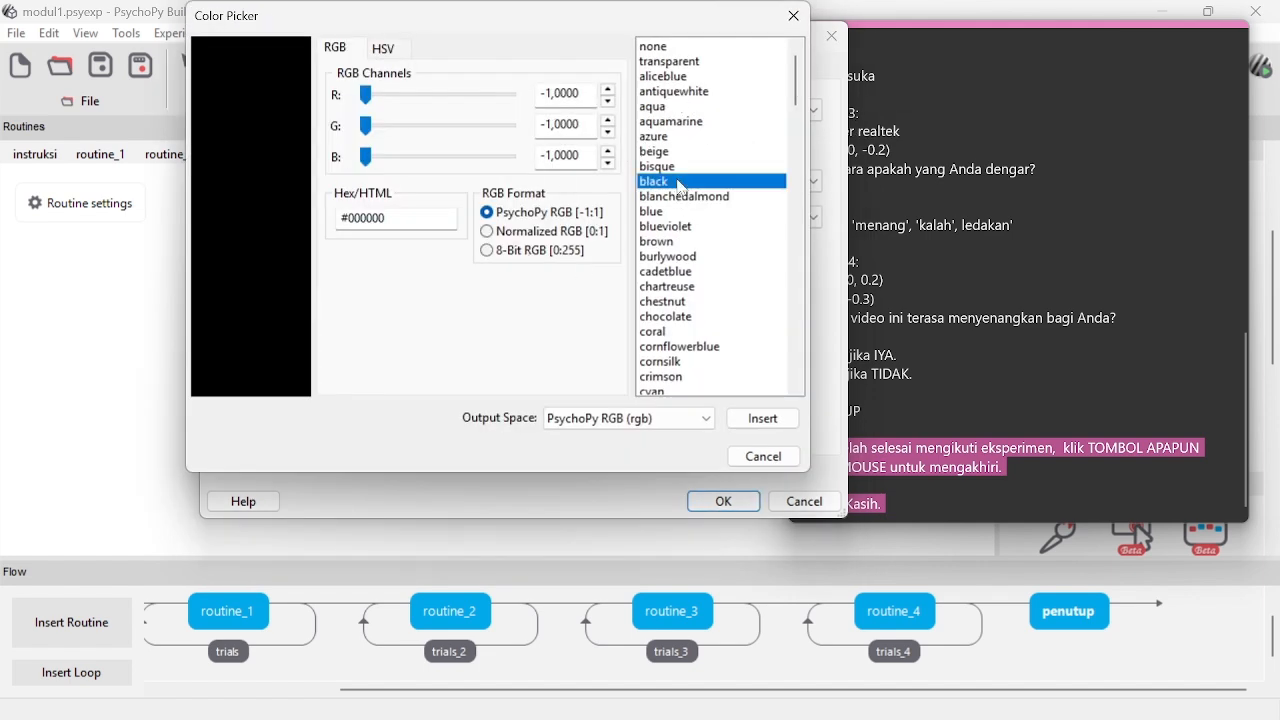
left_click(776, 421)
left_click(724, 501)
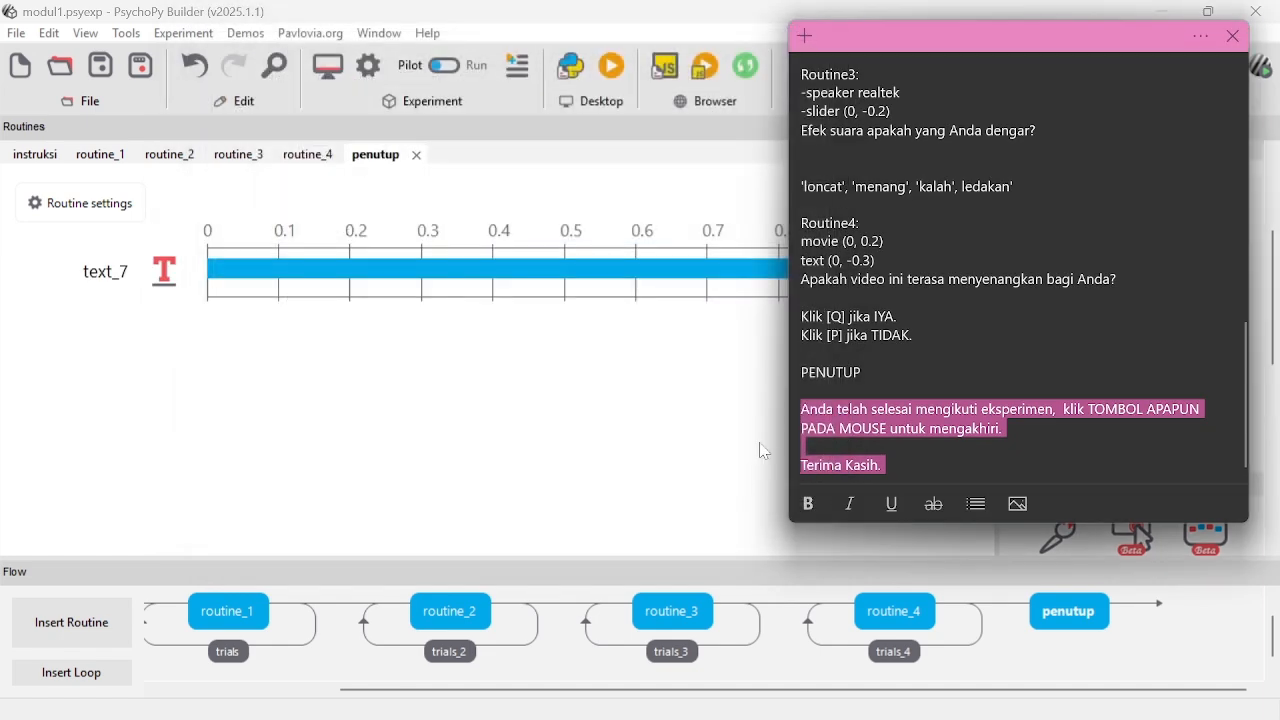
- Add a mouse component to penutup with an empty stop duration, keeping any click as the trigger that ends the routine
left_click(752, 455)
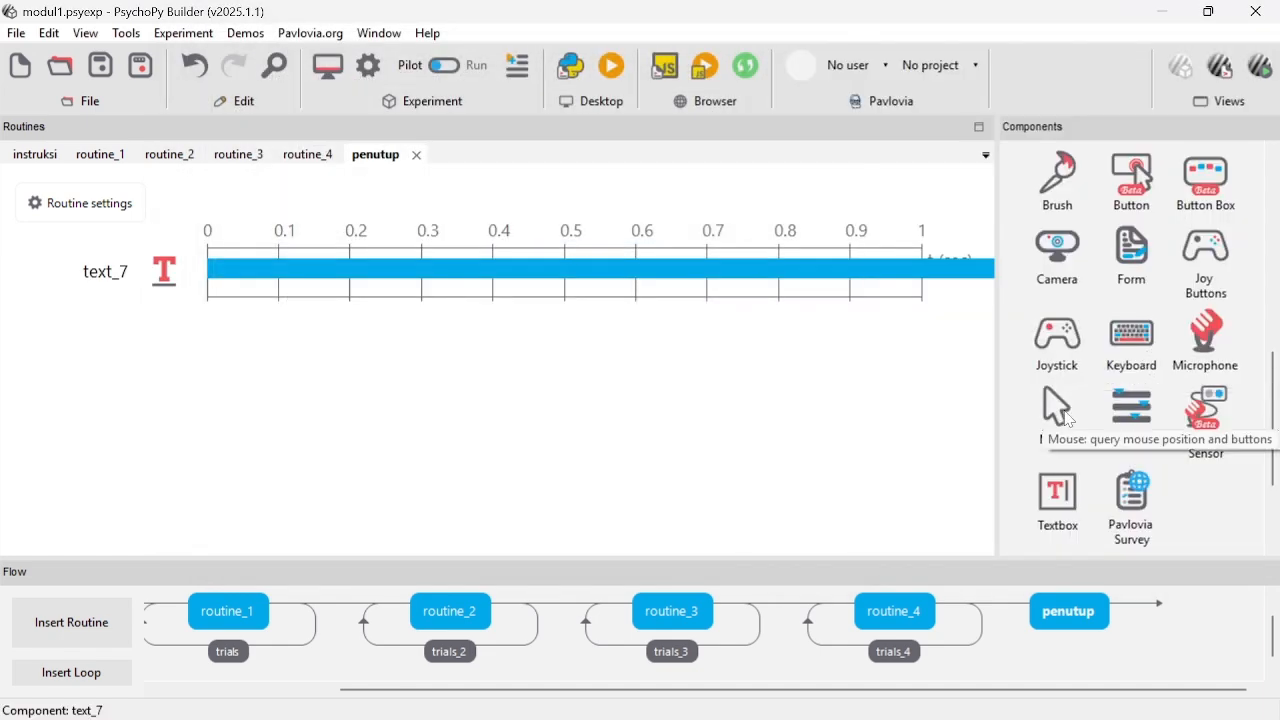
left_click(1062, 415)
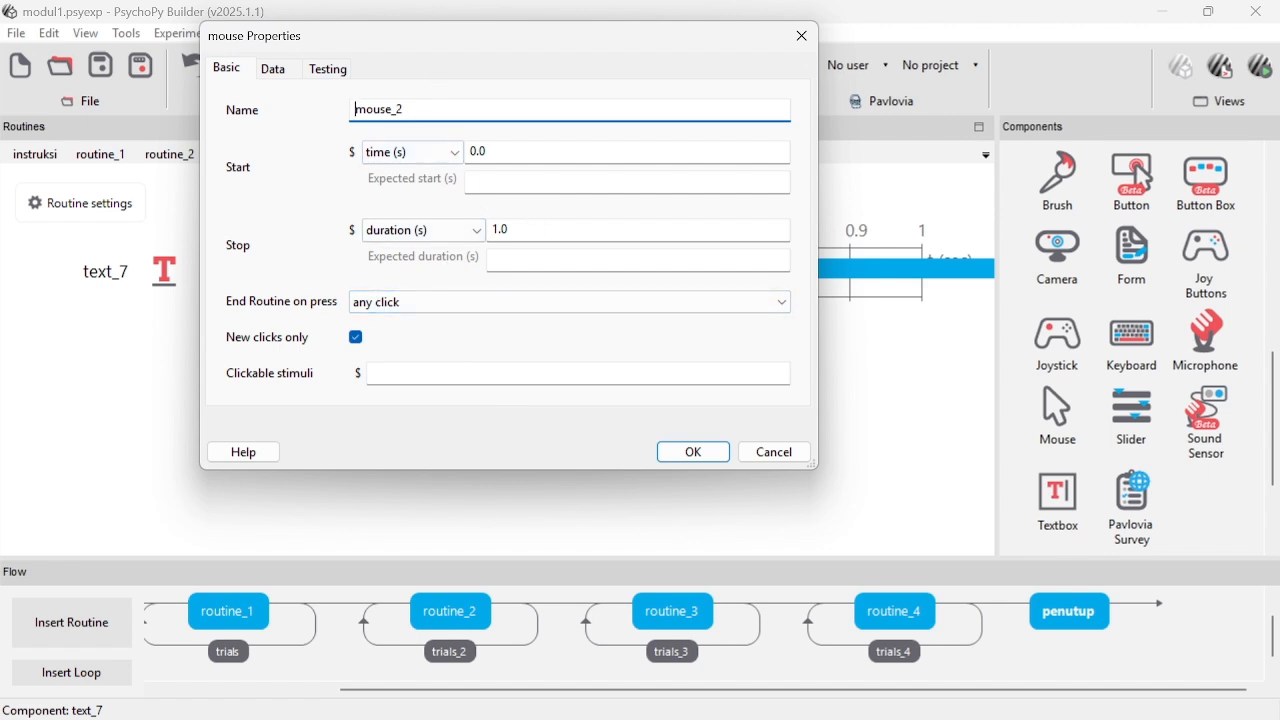
left_click(515, 230)
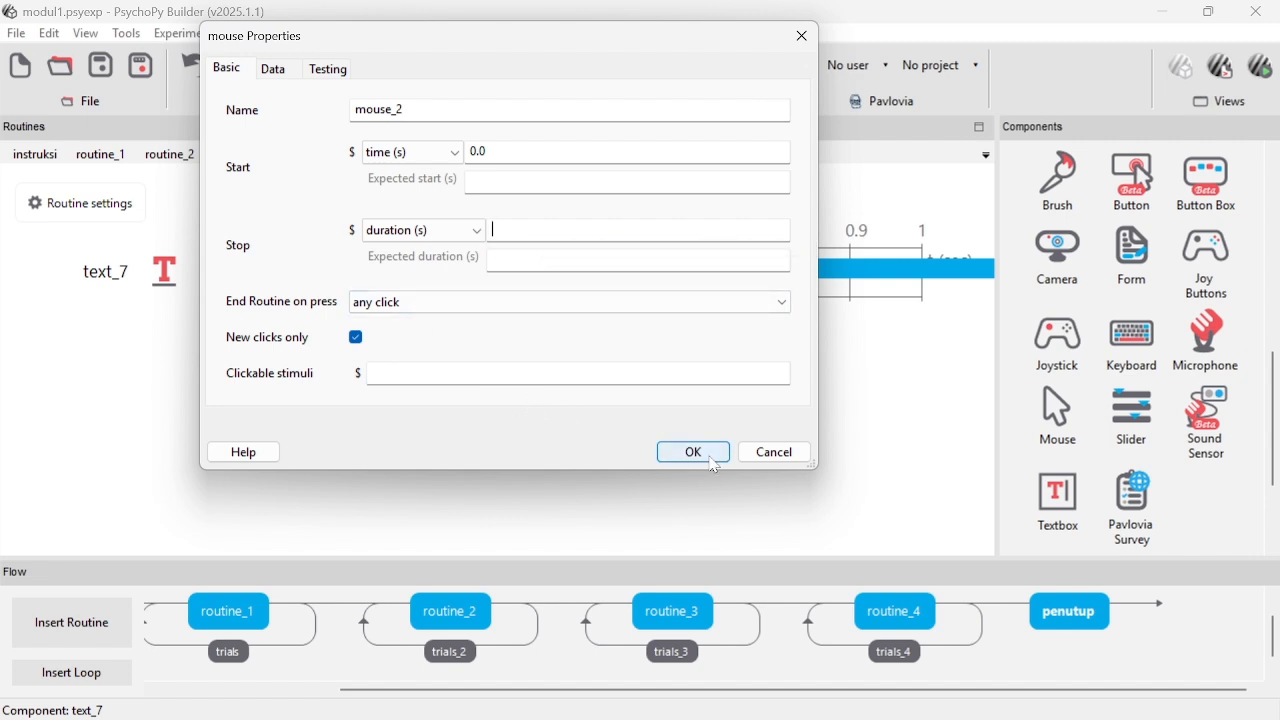
left_click(710, 455)
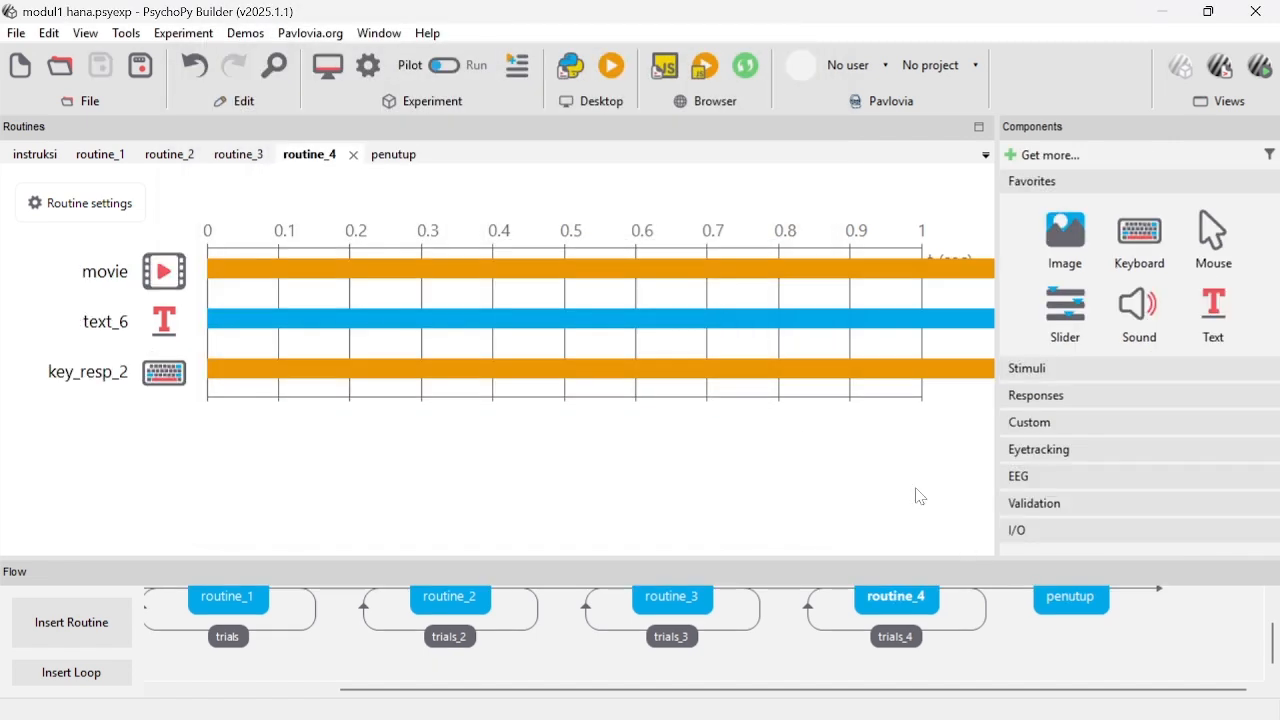
- Start a pilot run of the modul1 hana experiment with the prefilled session details and continue past the welcome instructions
left_click(611, 65)
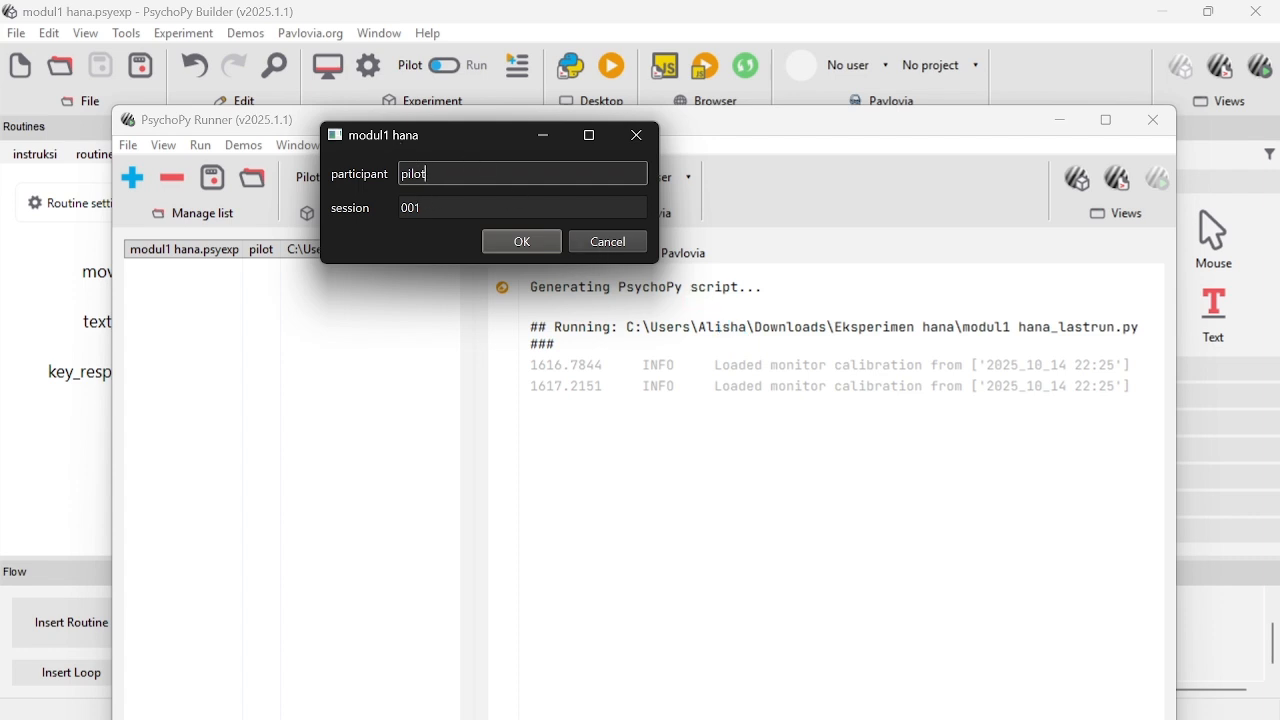
left_click(532, 246)
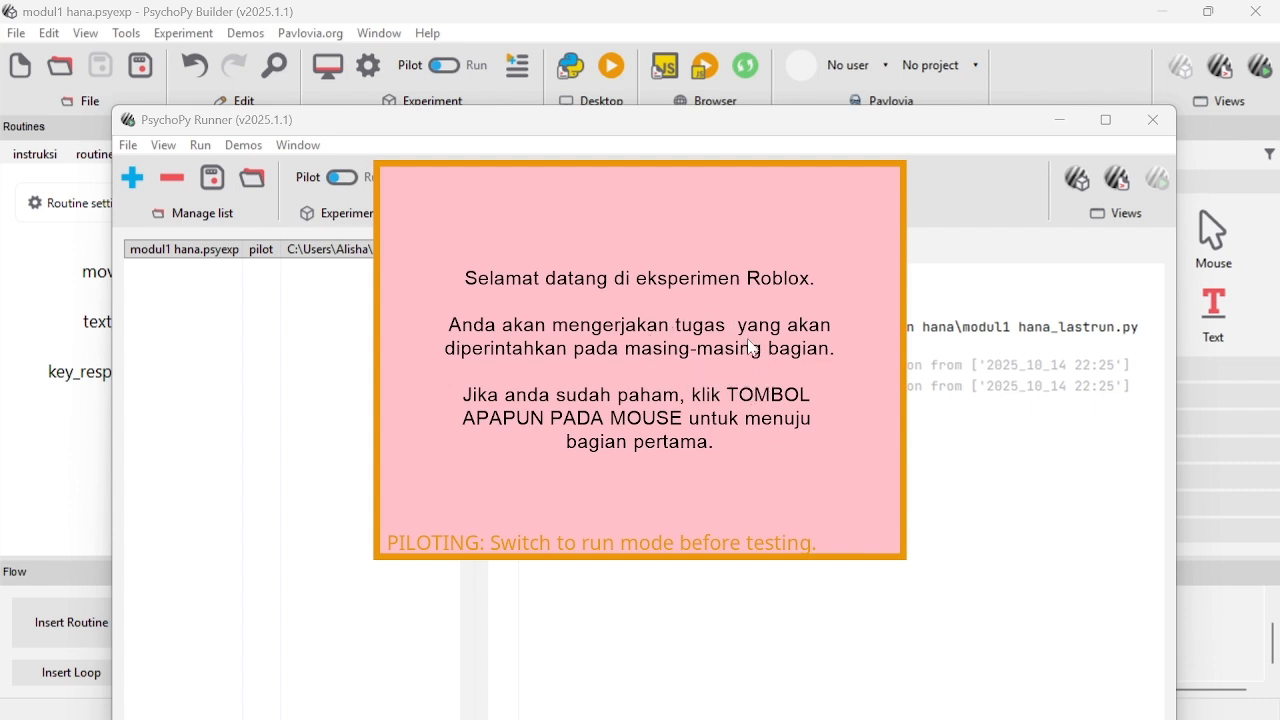
left_click(740, 455)
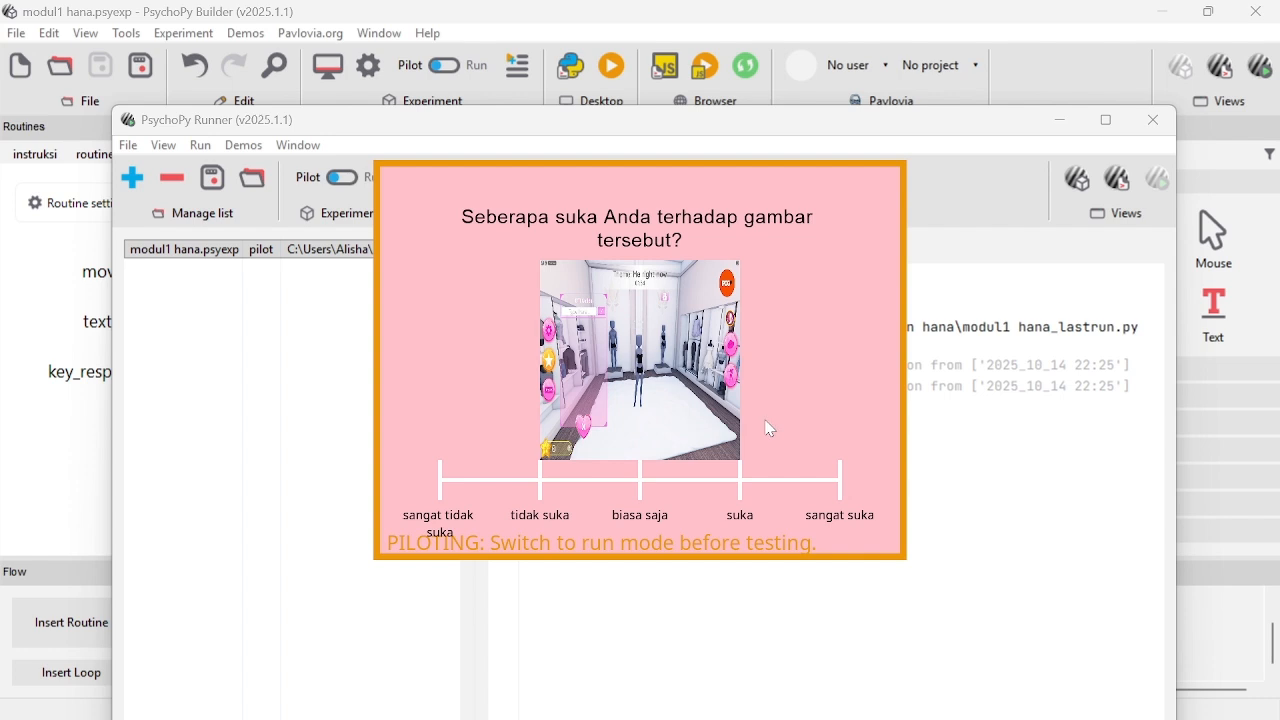
- Rate the images in the pilot run as suka, tidak suka, sangat suka and suka, in that order
left_click(733, 480)
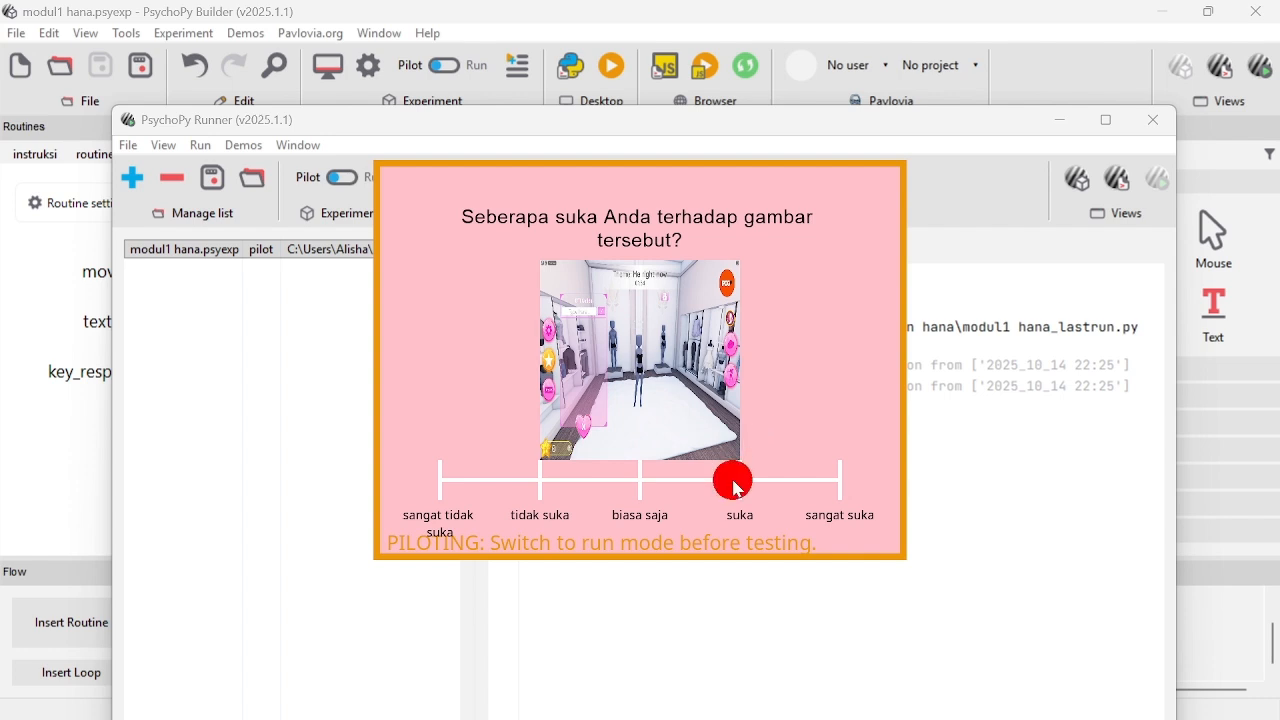
left_click(548, 482)
left_click(842, 480)
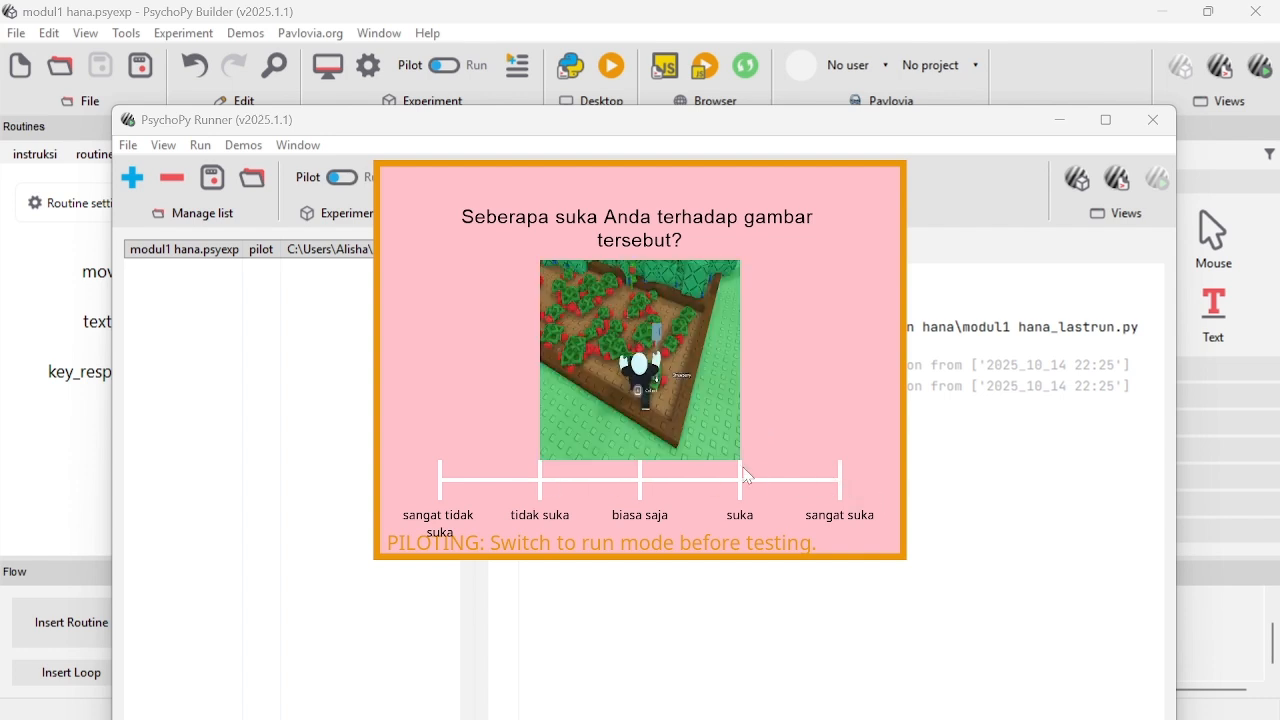
left_click(744, 478)
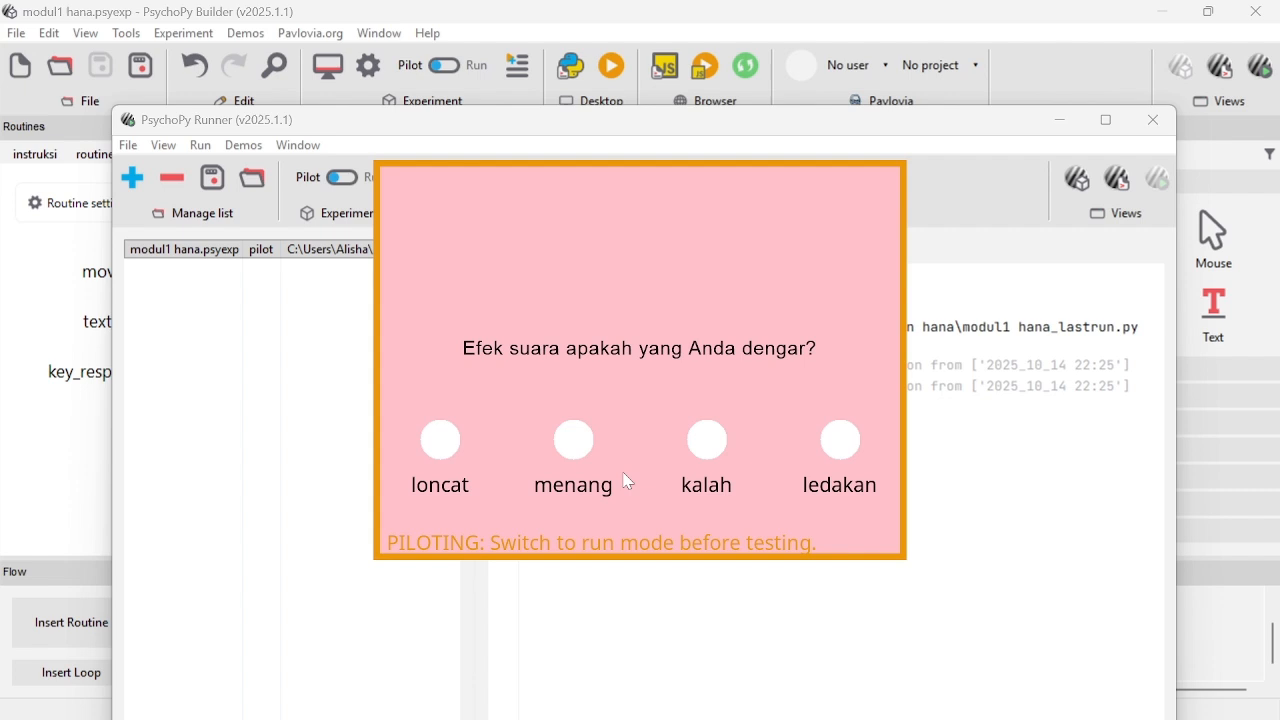
- Answer the sound effect questions in the pilot run with menang, kalah, loncat and ledakan, in that order
left_click(575, 444)
left_click(709, 455)
left_click(450, 449)
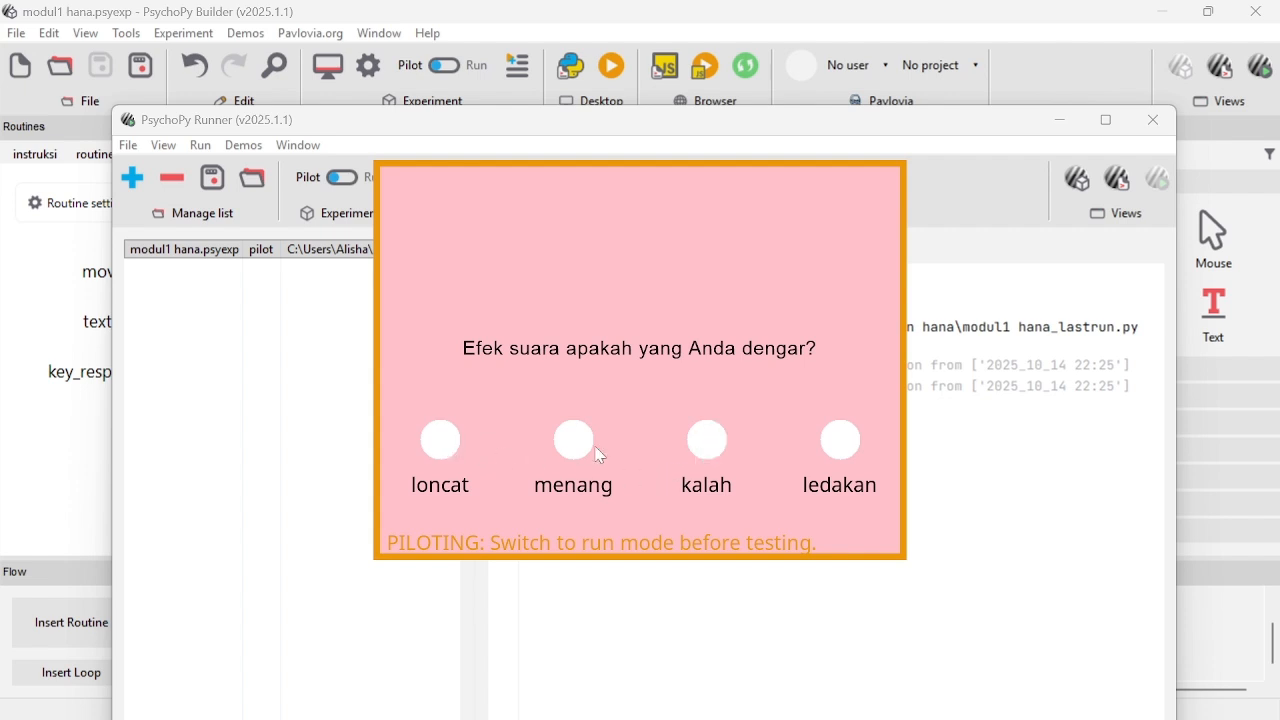
left_click(850, 456)
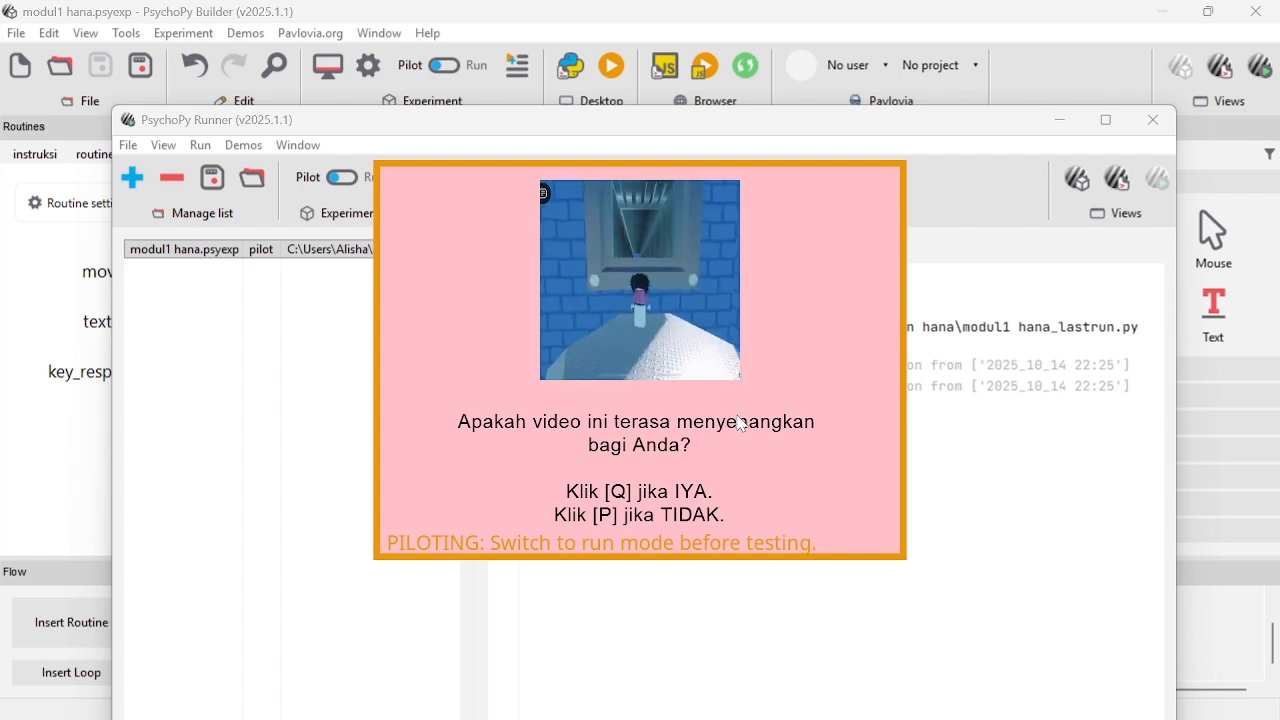
- Answer IYA to the video question and dismiss the closing message to end the pilot run
key("q")
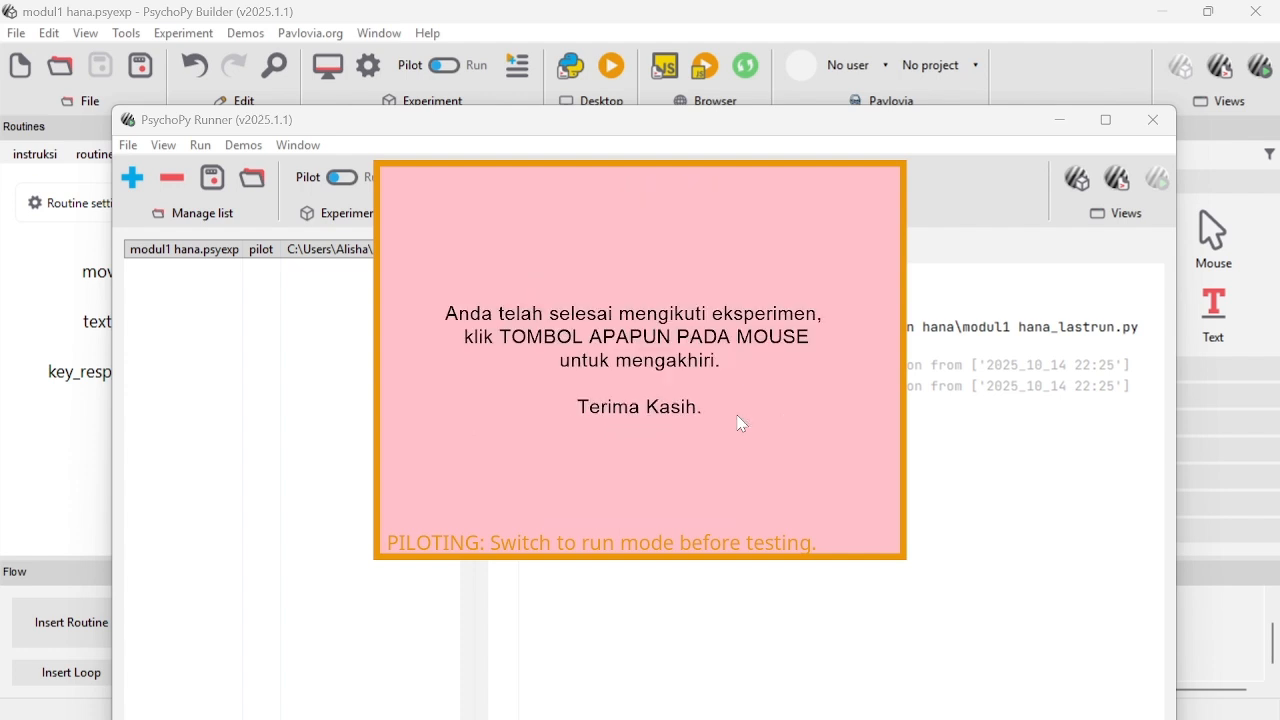
left_click(739, 421)
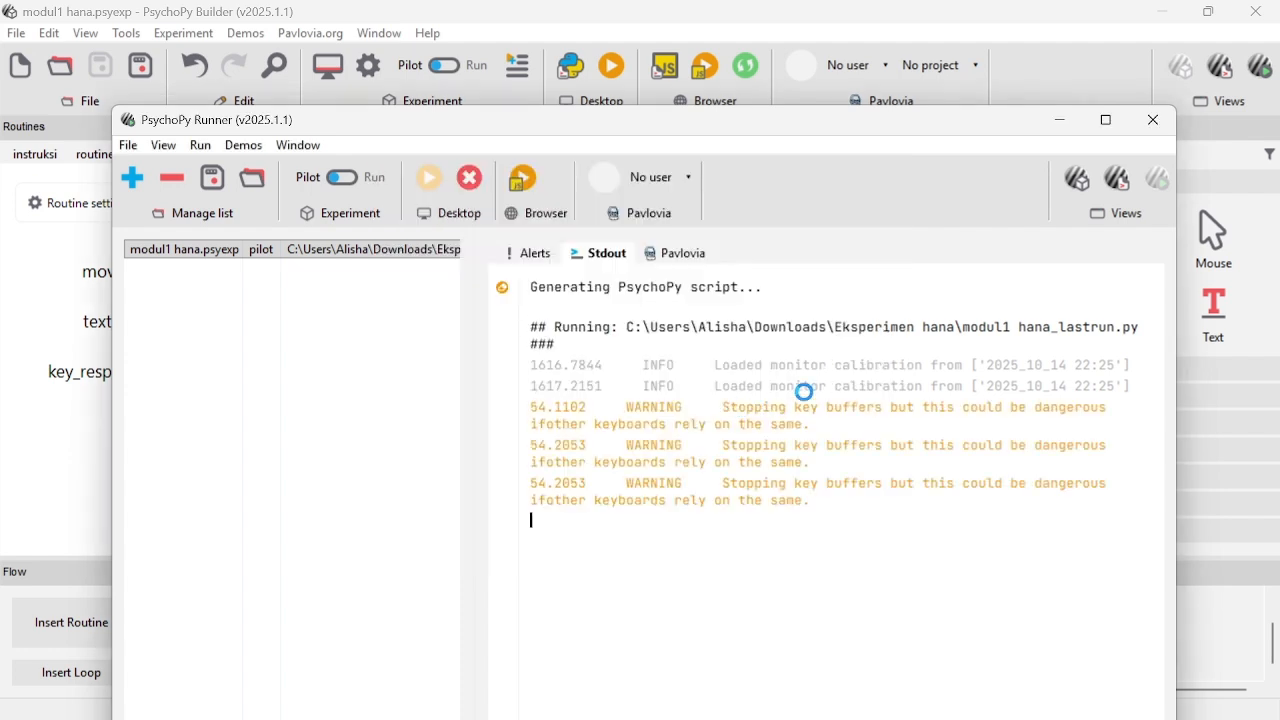